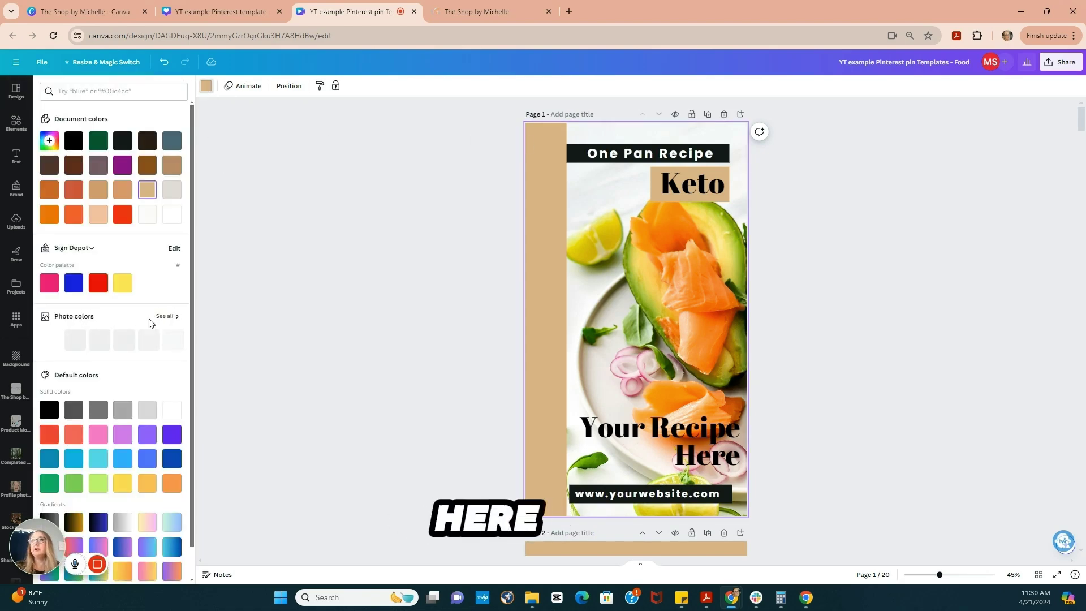
Switch the color palette's brand kit to The Shop
click(92, 248)
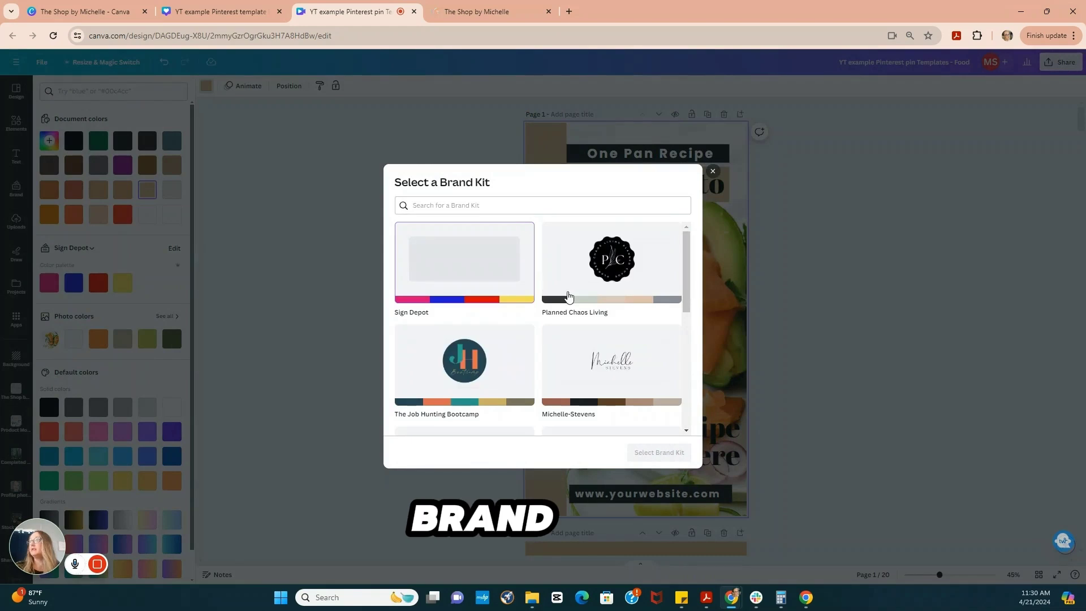
scroll(573, 314, down, 2)
scroll(573, 314, down, 4)
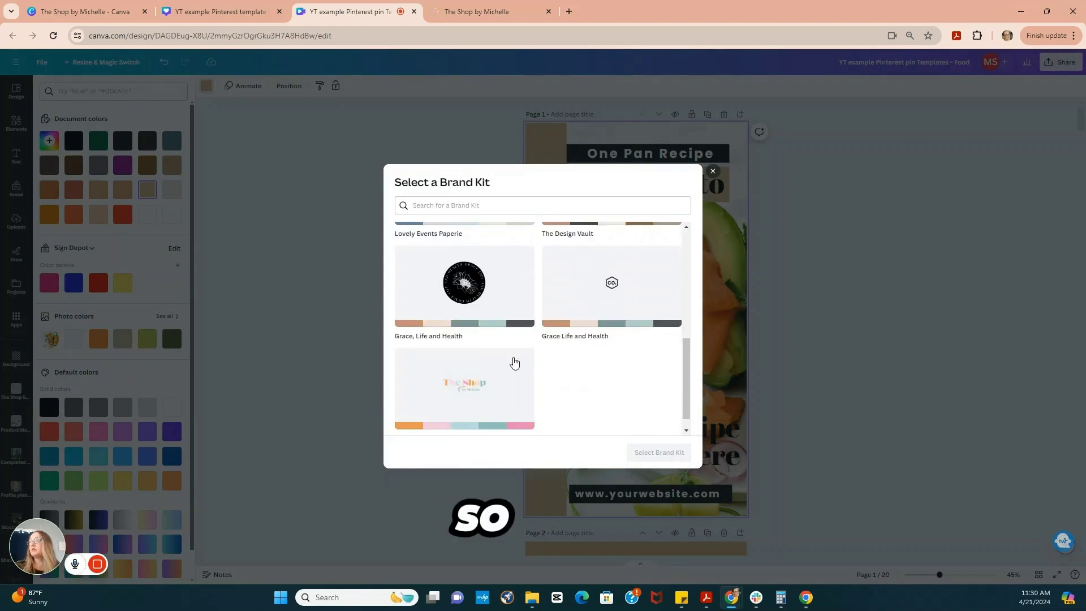
click(416, 376)
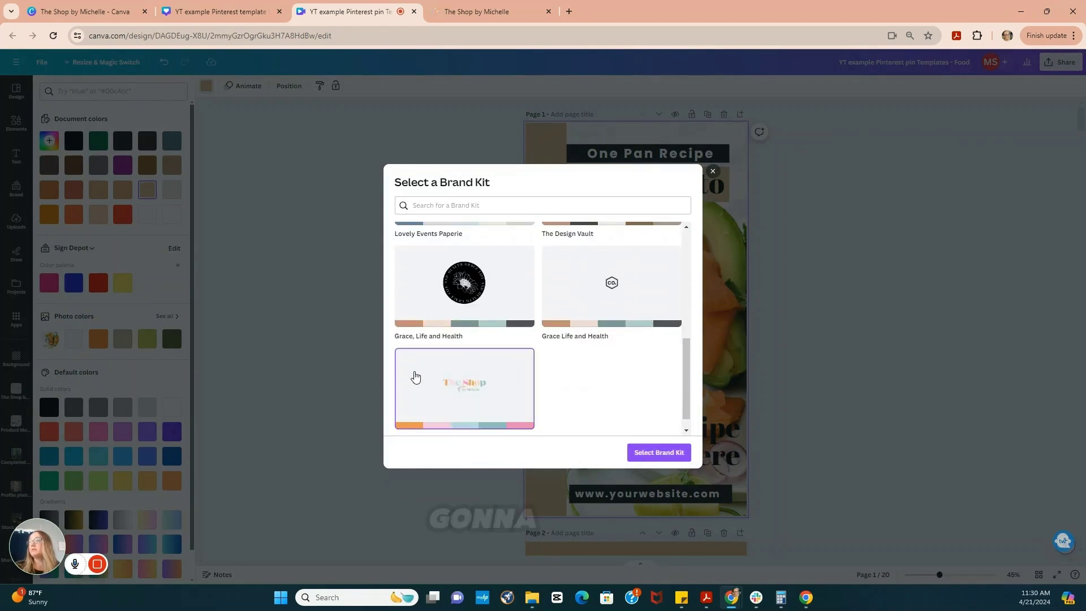
click(659, 453)
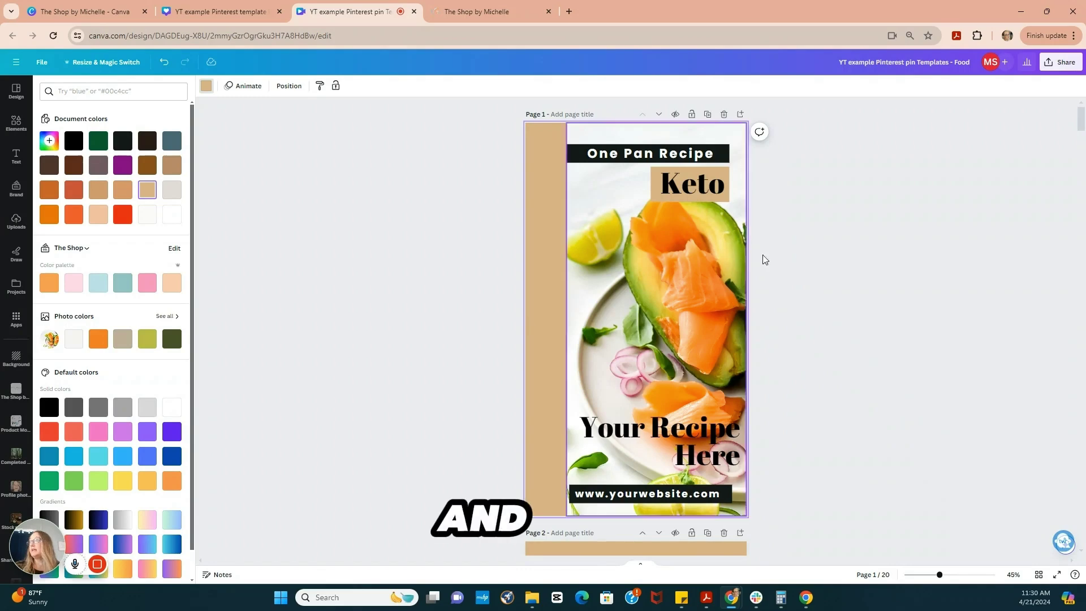
Recolor page 1's tan background with the brand kit's orange and apply the change to all pages
scroll(799, 227, down, 3)
scroll(799, 227, down, 6)
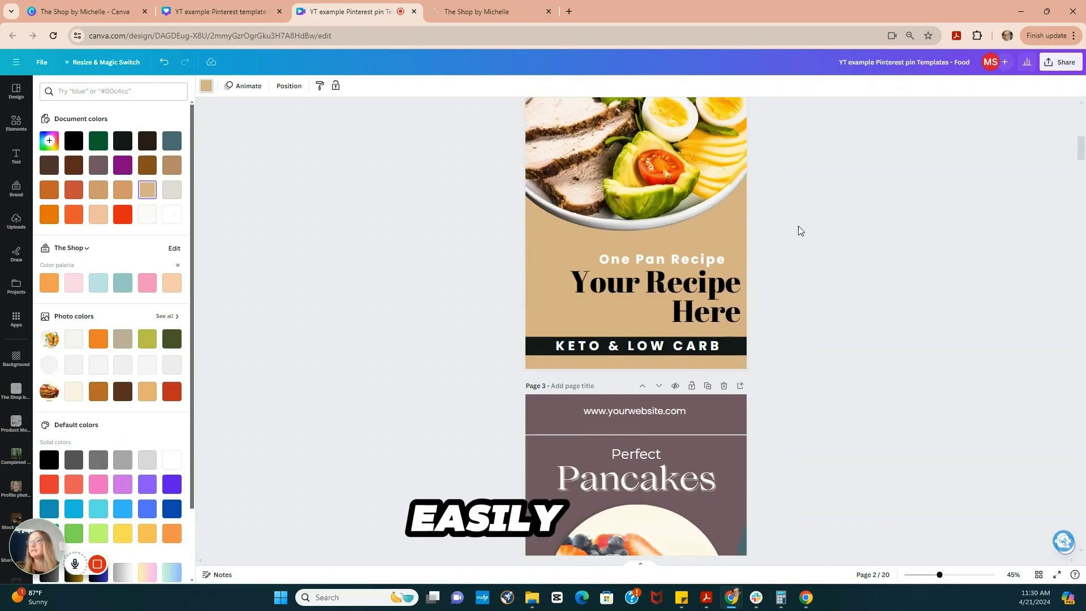
scroll(799, 226, up, 5)
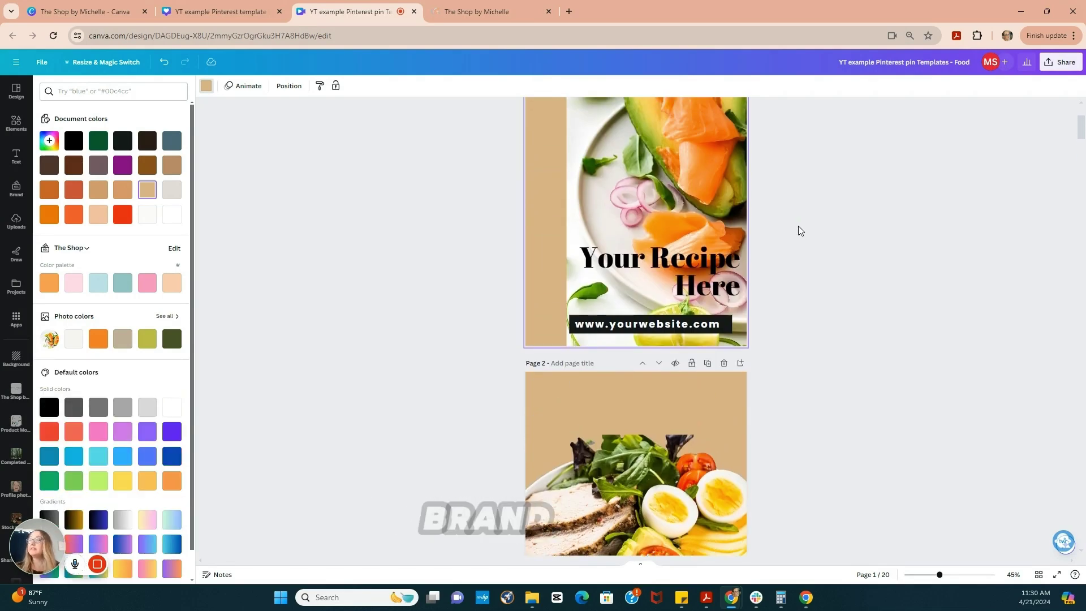
scroll(798, 225, up, 3)
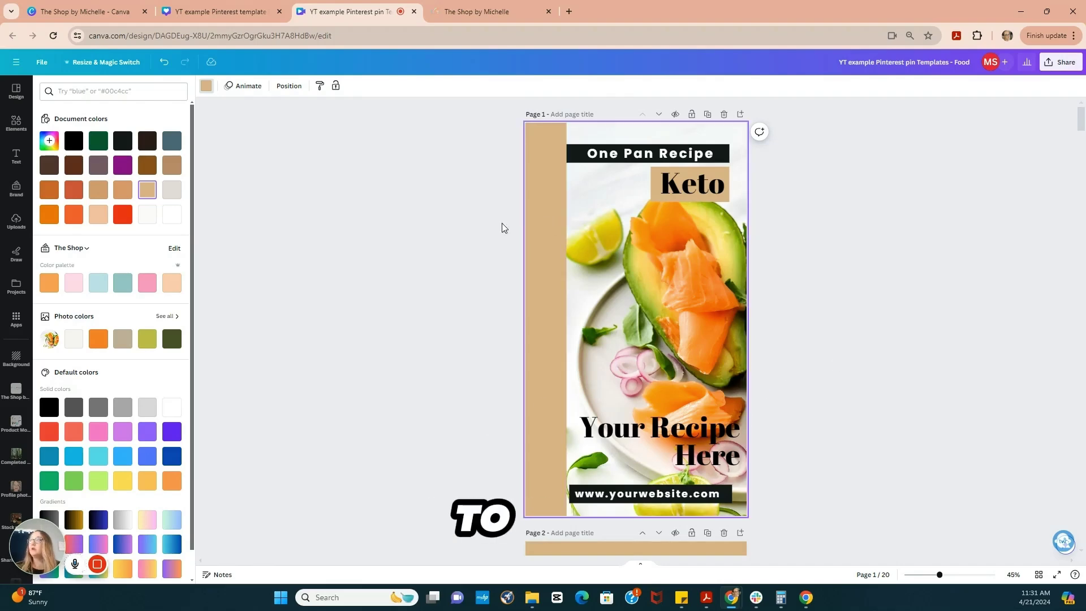
click(49, 282)
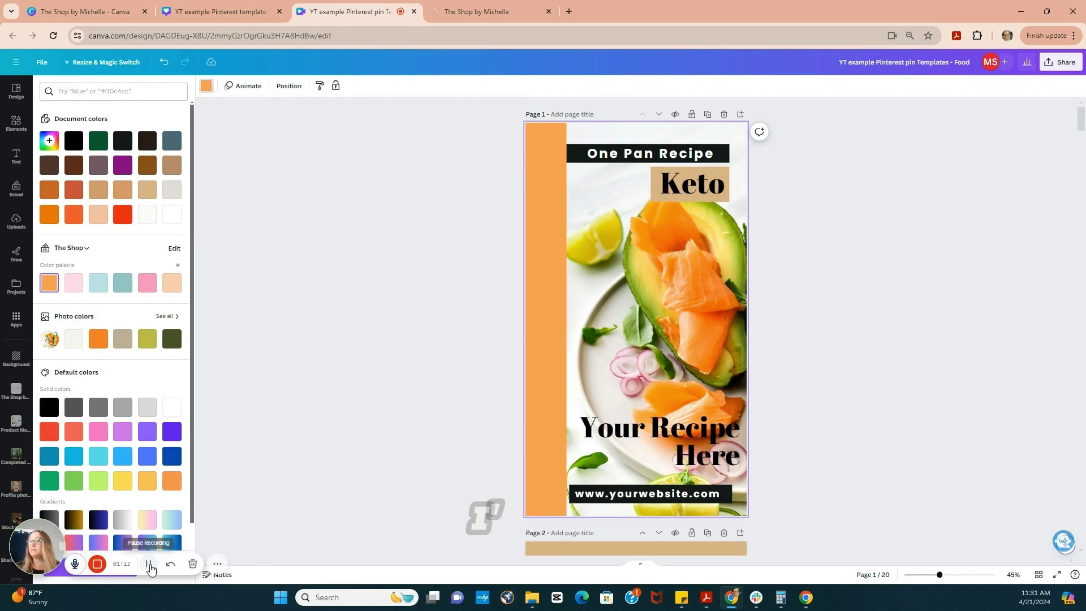
drag(48, 538, 40, 484)
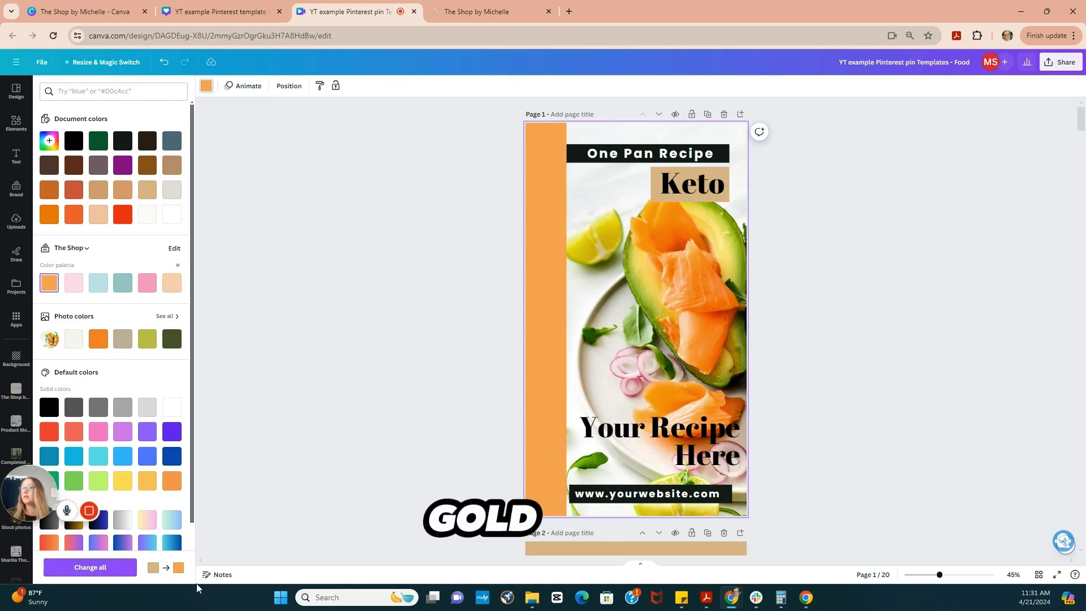
click(90, 568)
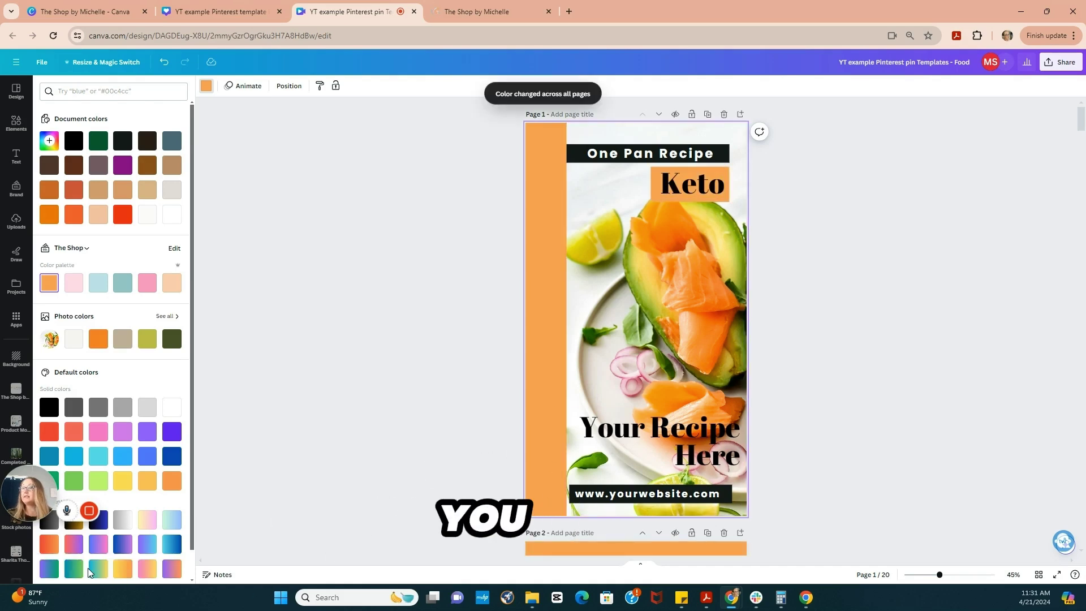
scroll(827, 364, down, 9)
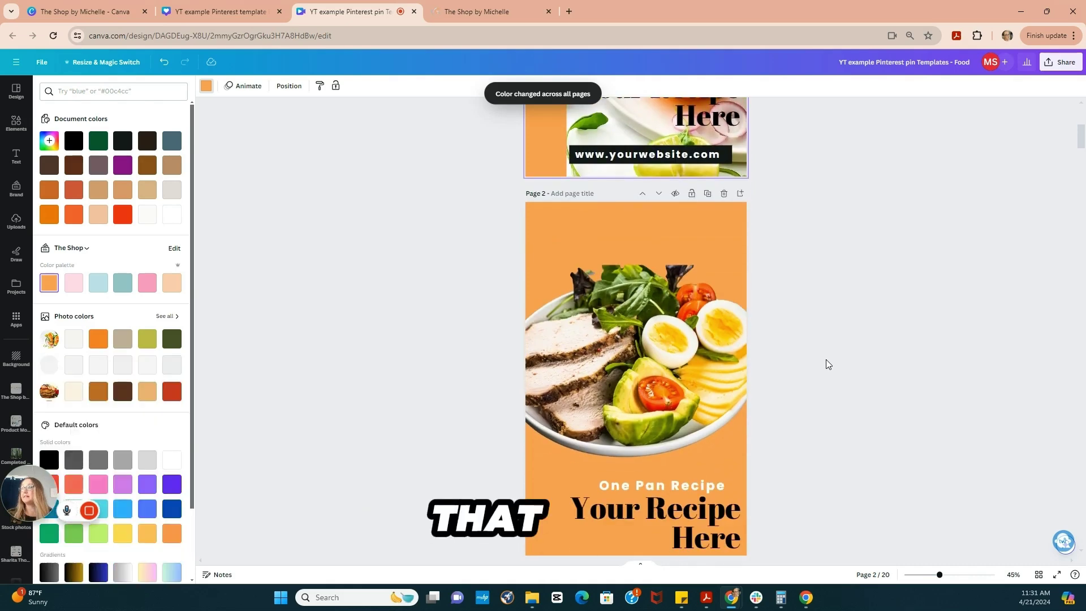
scroll(826, 364, up, 8)
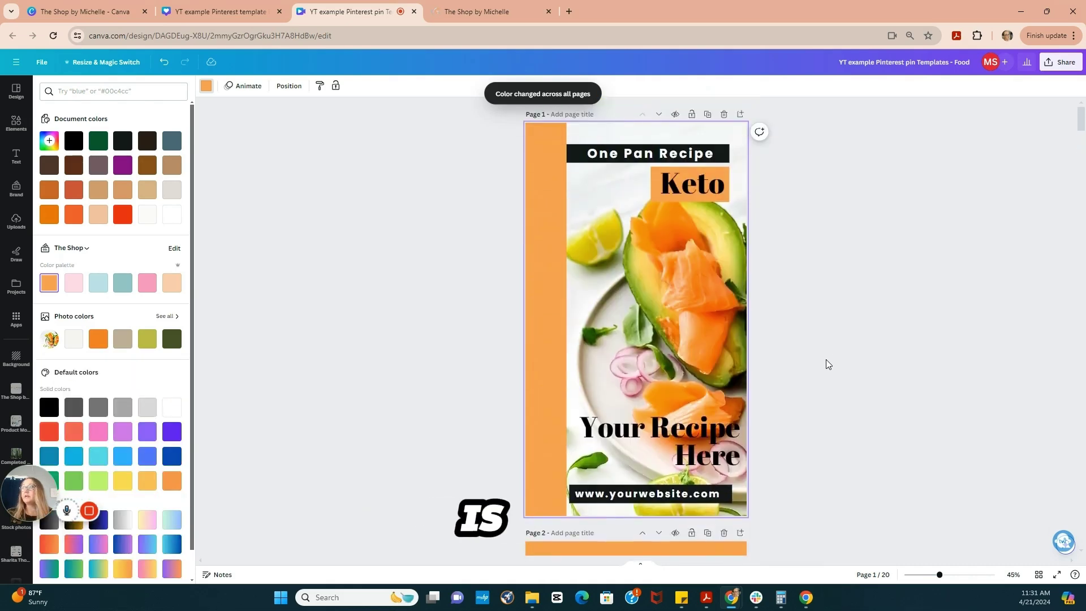
Recolor page 3's mauve background with the brand kit's darker pink and apply the change to all pages
scroll(826, 359, down, 10)
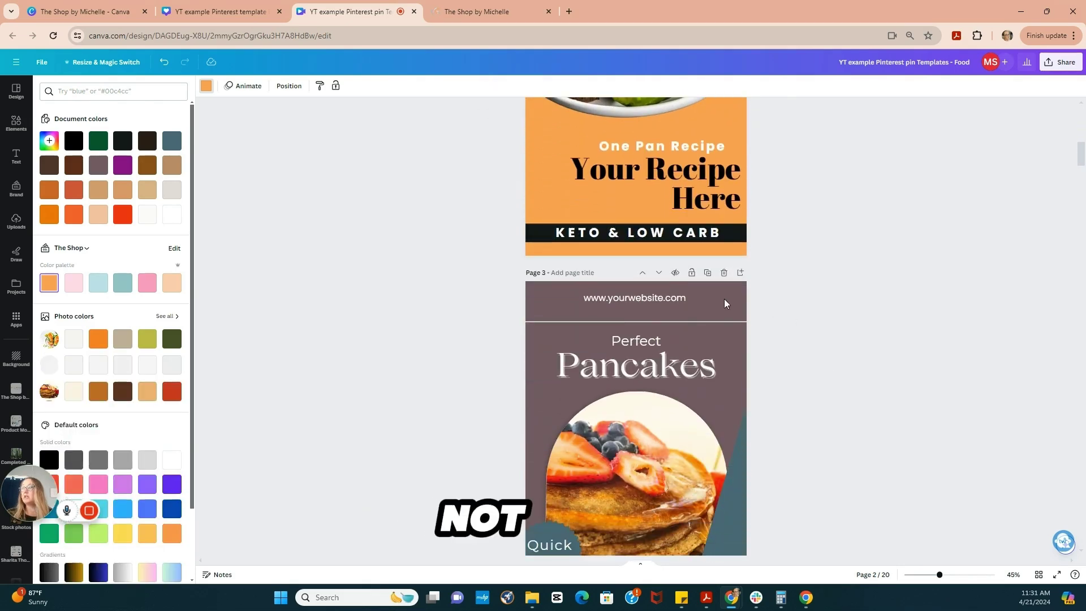
click(541, 295)
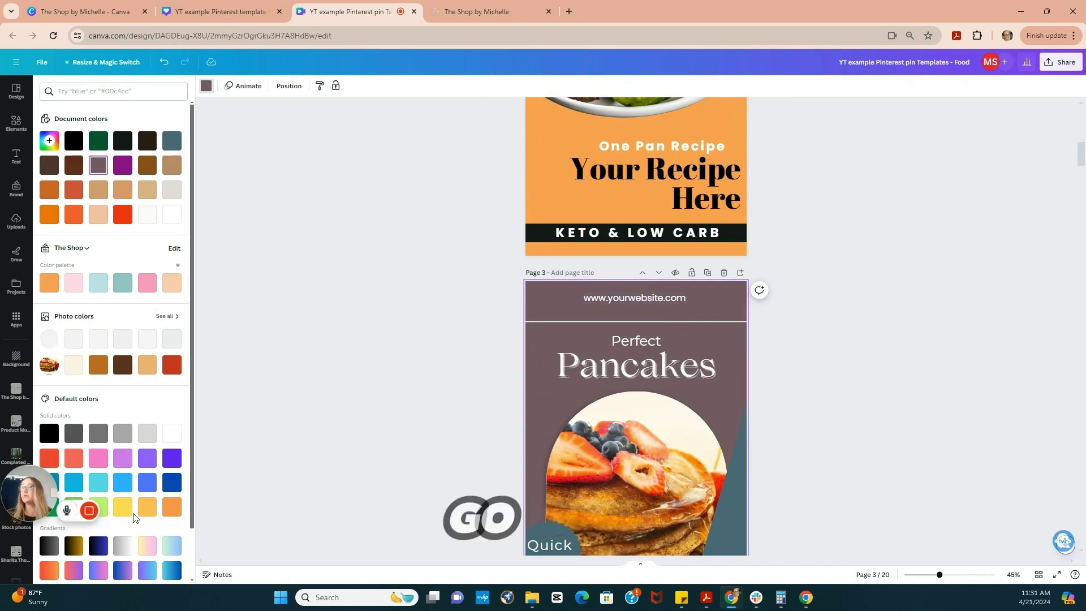
scroll(857, 348, down, 2)
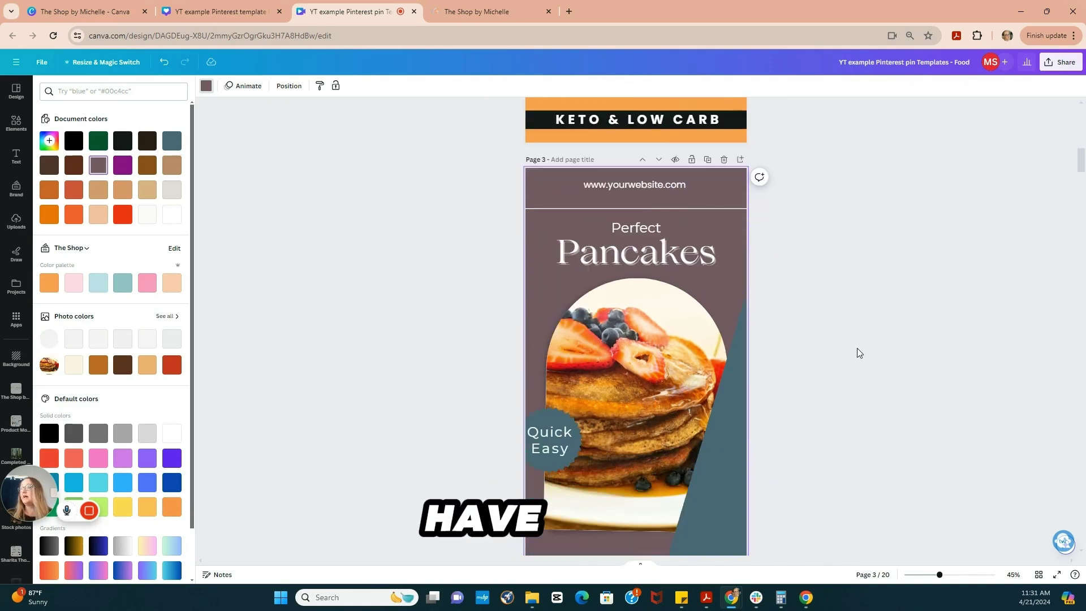
click(124, 287)
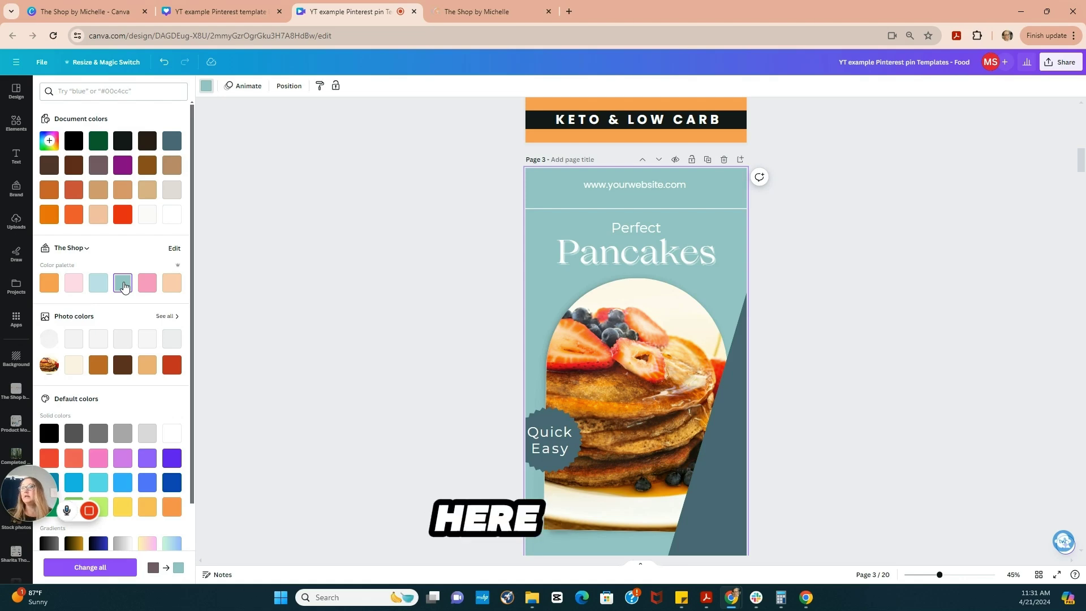
click(148, 284)
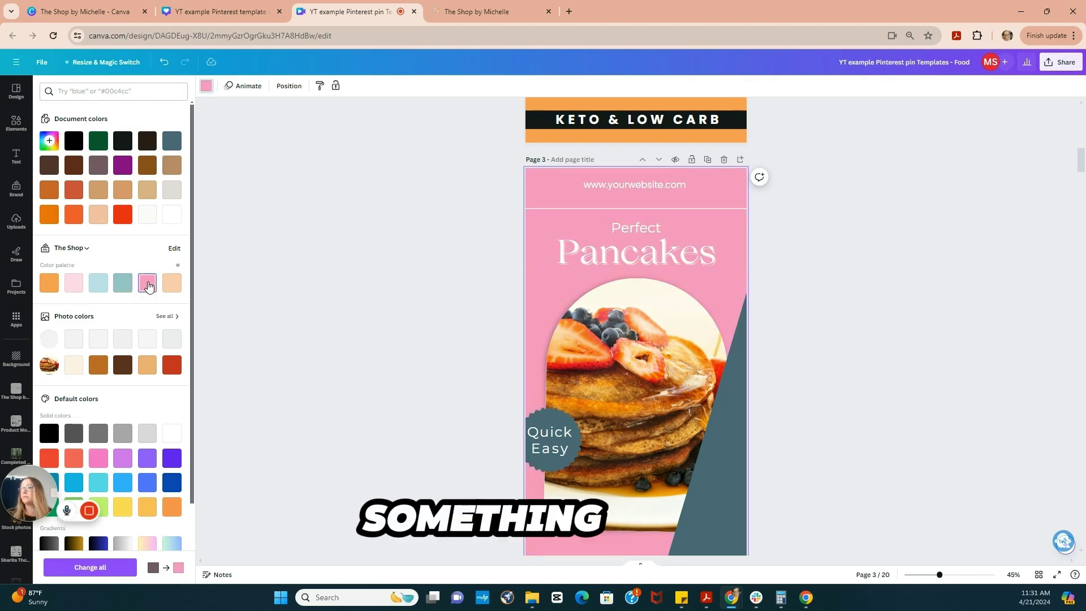
click(90, 567)
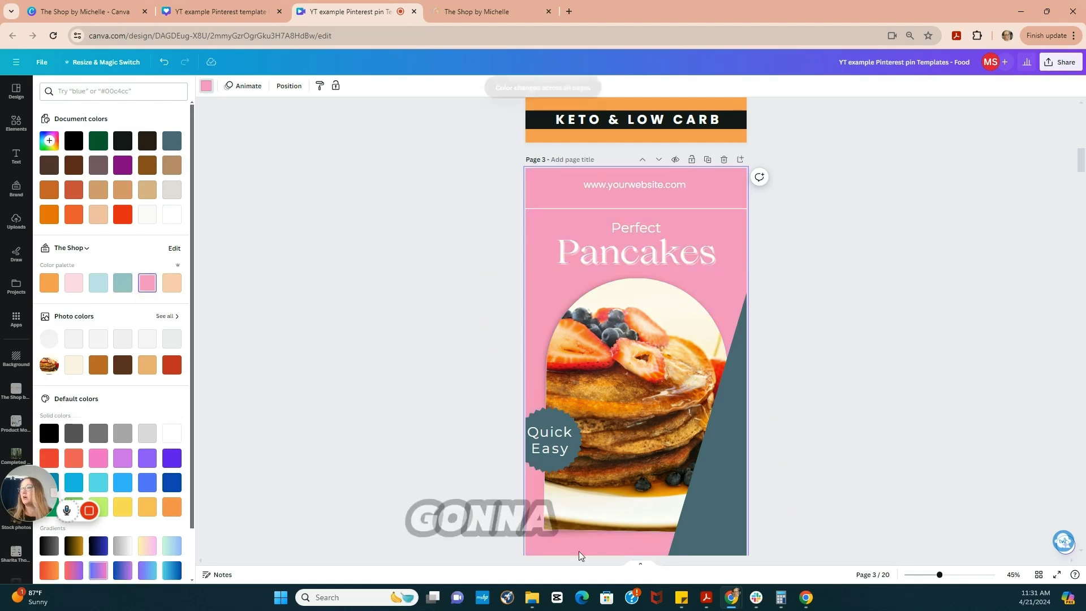
Recolor the slate-blue "Quick Easy" badge on page 3 with the brand kit's teal and apply the change to all pages
click(562, 461)
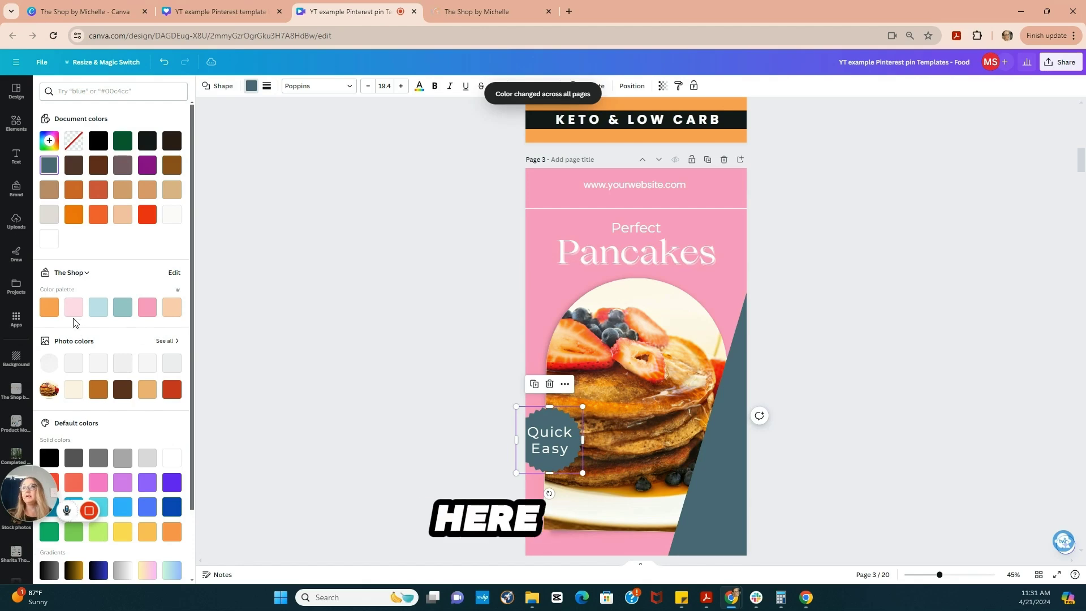
click(122, 307)
click(90, 567)
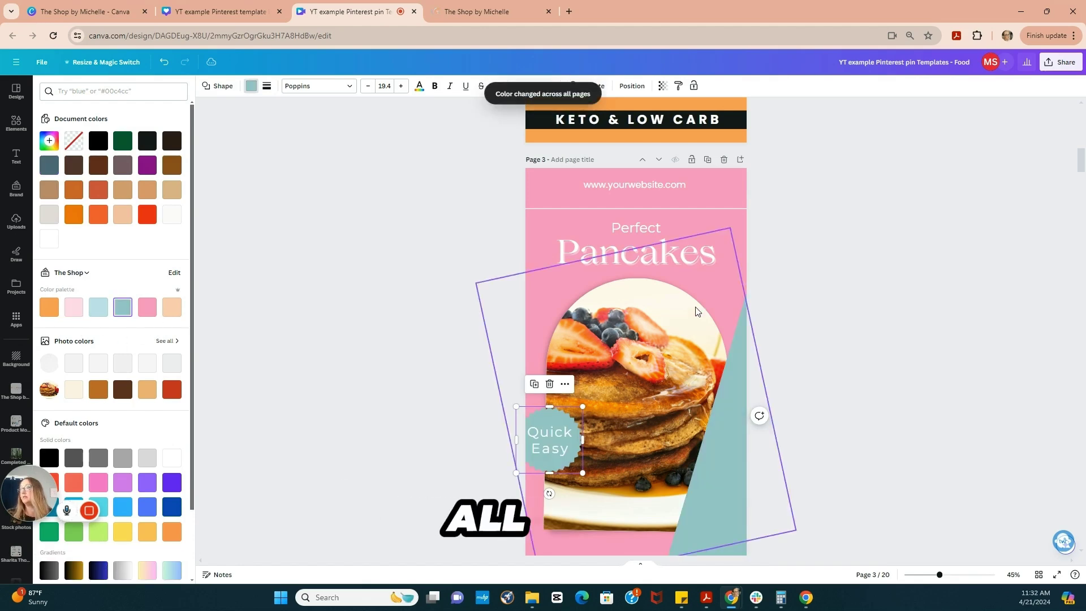
Recolor the brown background of the Chocolate Mousse pin on page 5 with the brand kit's peach and apply it to all pages
scroll(809, 266, down, 15)
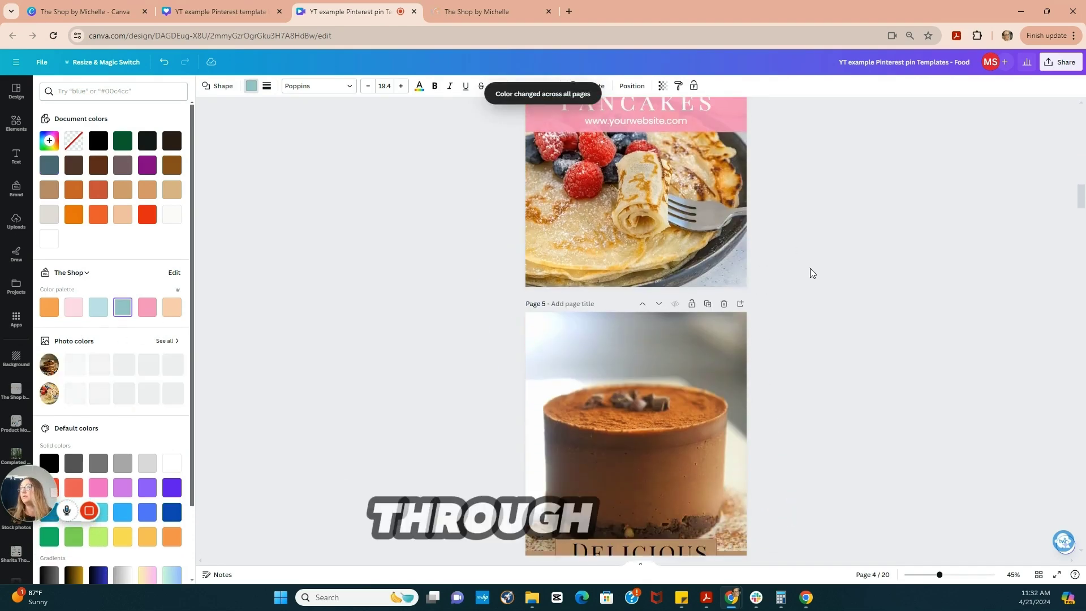
scroll(810, 268, down, 3)
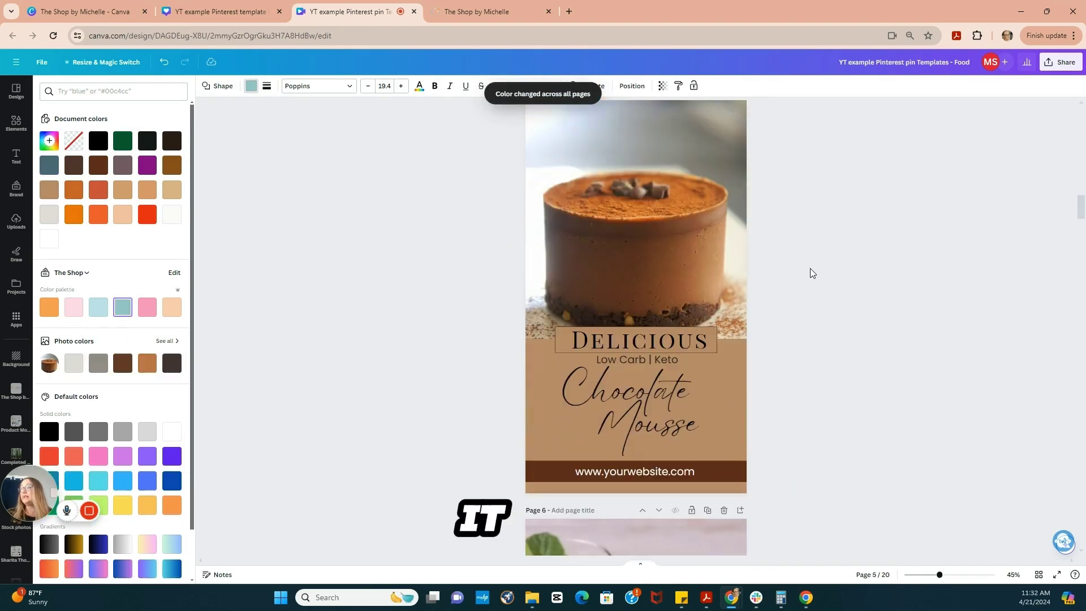
click(527, 354)
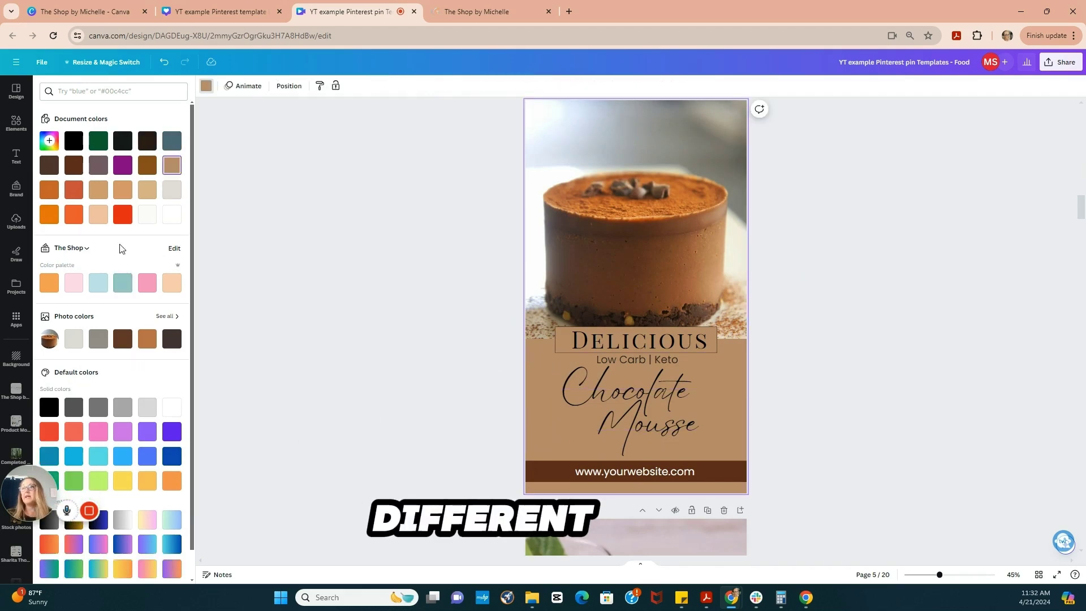
click(168, 286)
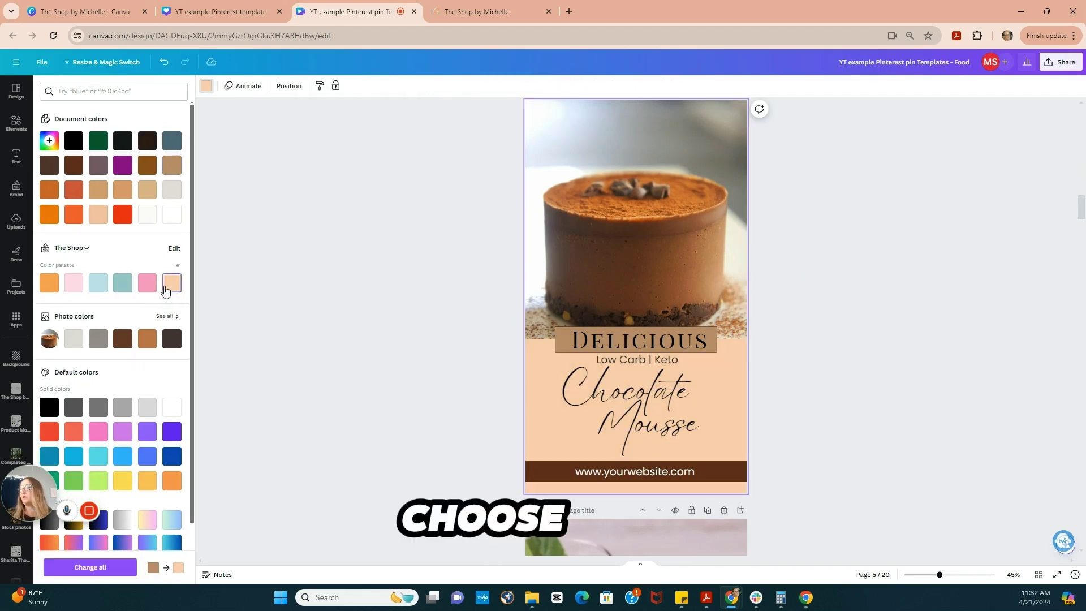
click(91, 567)
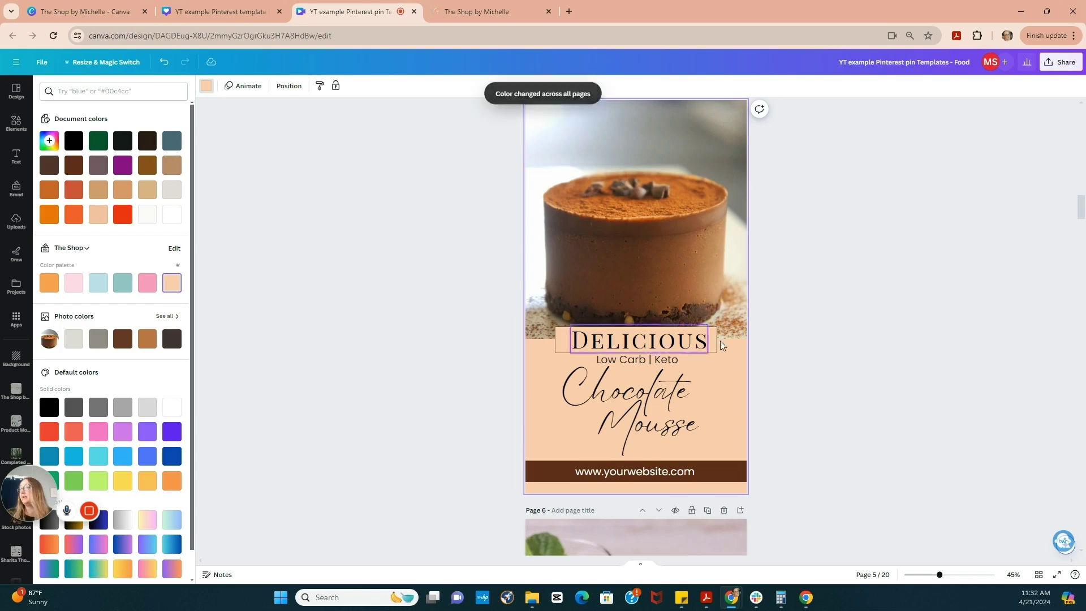
Search the elements library's photos for "healthy food" to find a replacement for page 1's salmon and avocado photo
scroll(796, 362, up, 5)
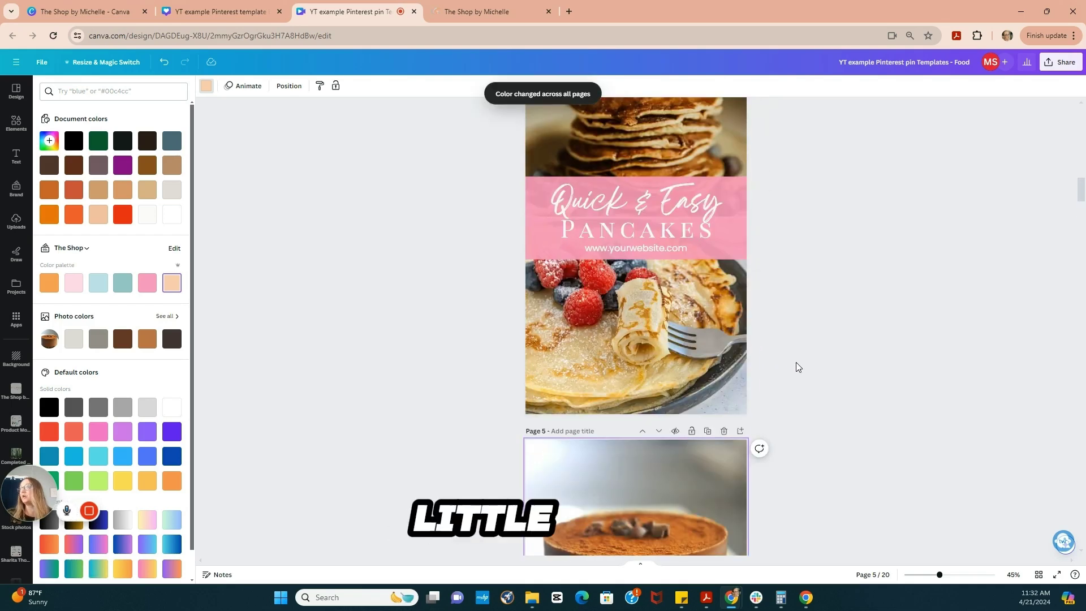
scroll(796, 362, up, 10)
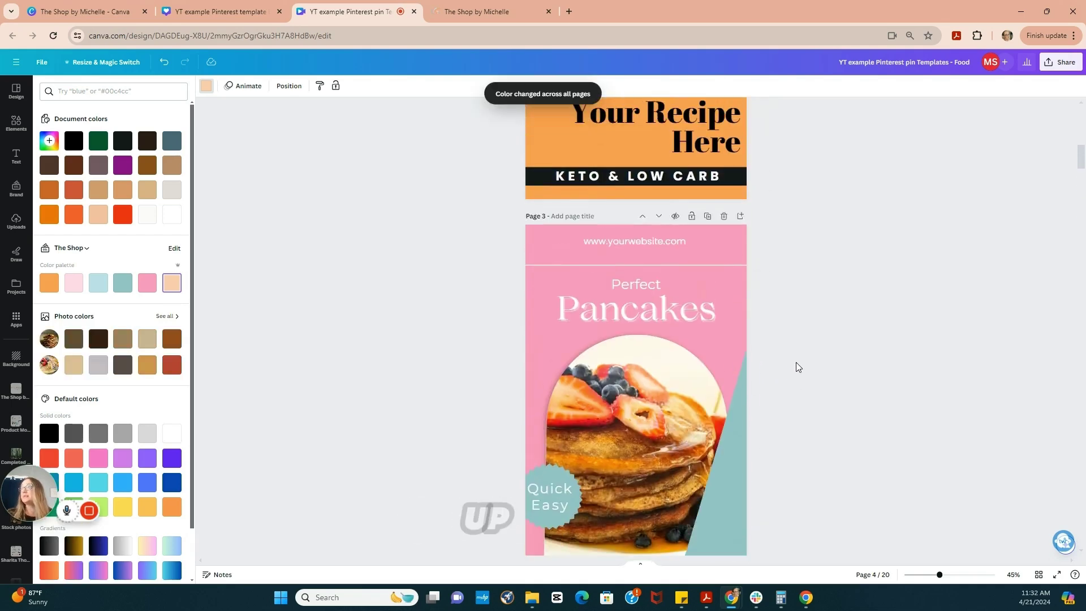
scroll(796, 362, up, 2)
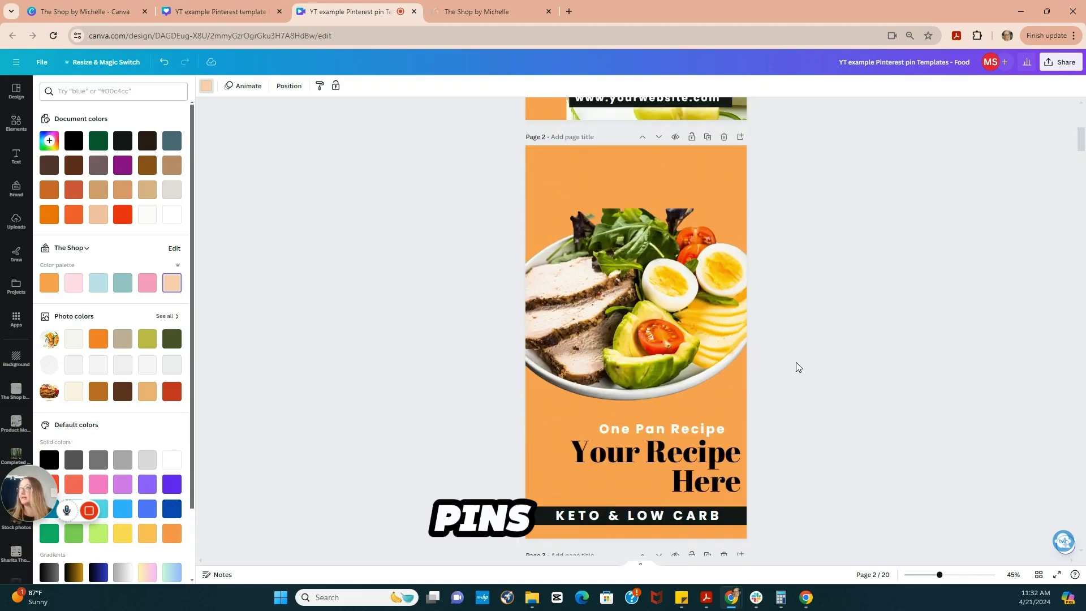
click(550, 157)
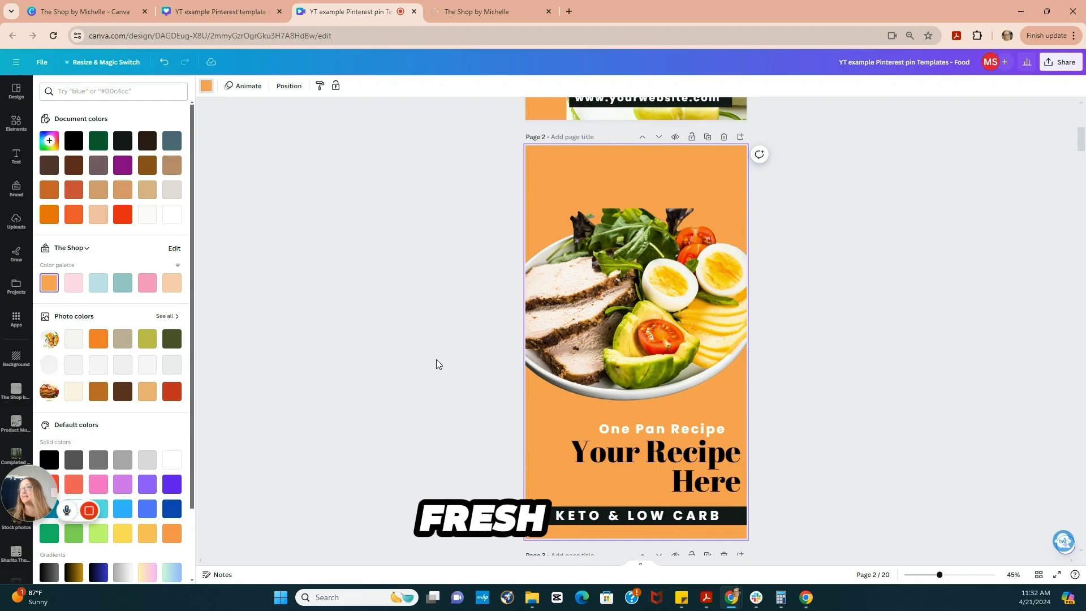
scroll(663, 181, up, 6)
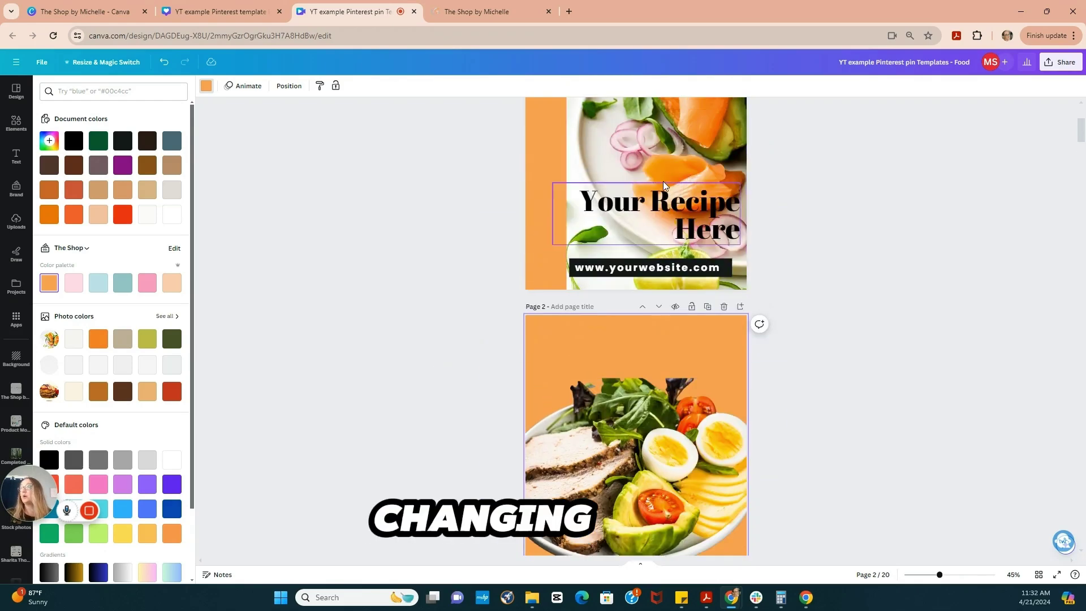
scroll(663, 173, up, 1)
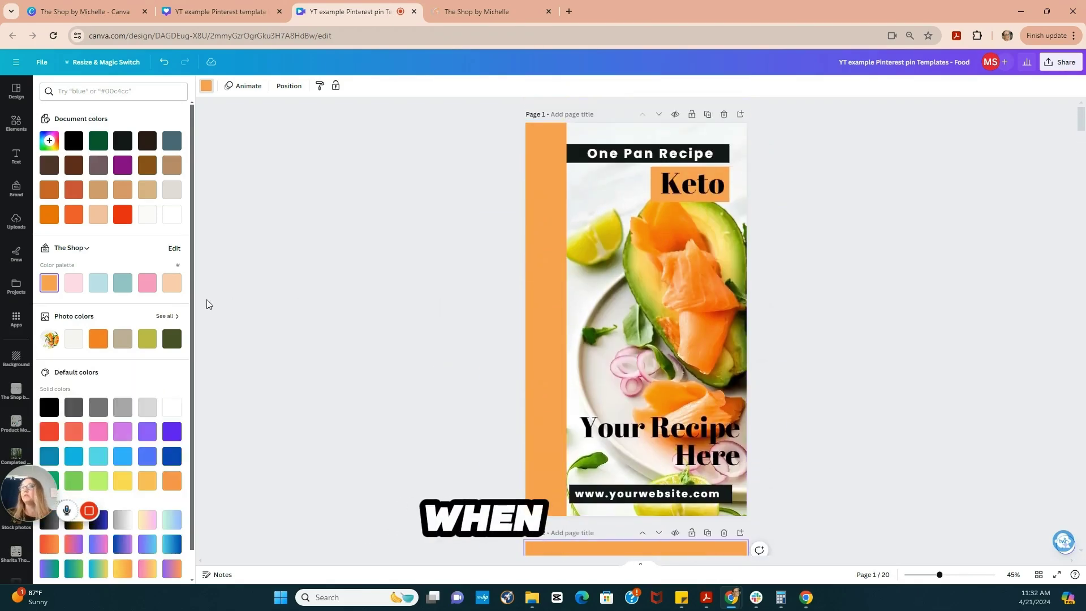
click(622, 285)
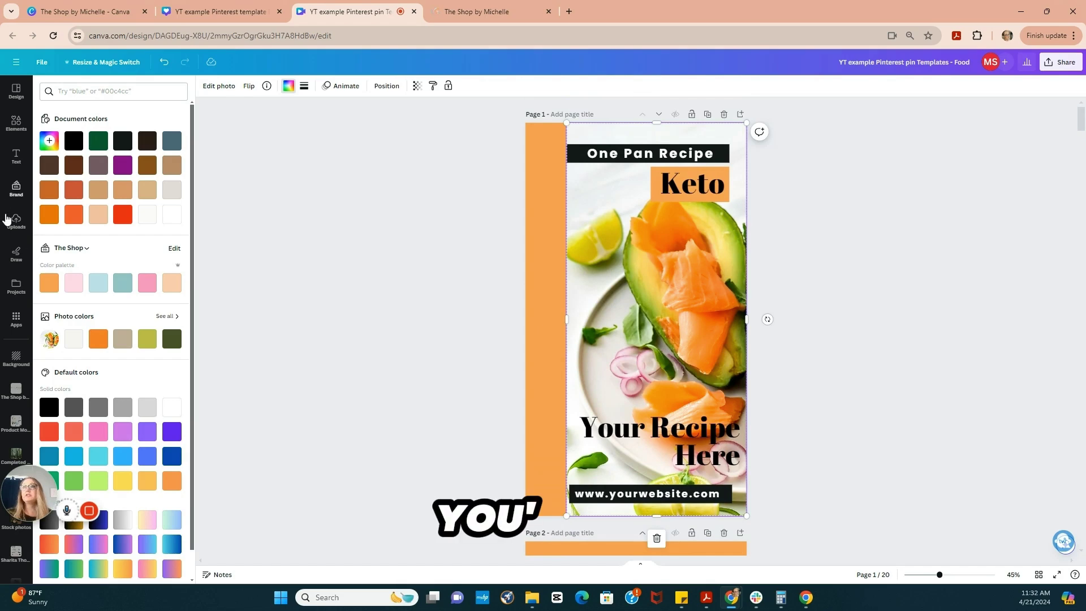
click(17, 123)
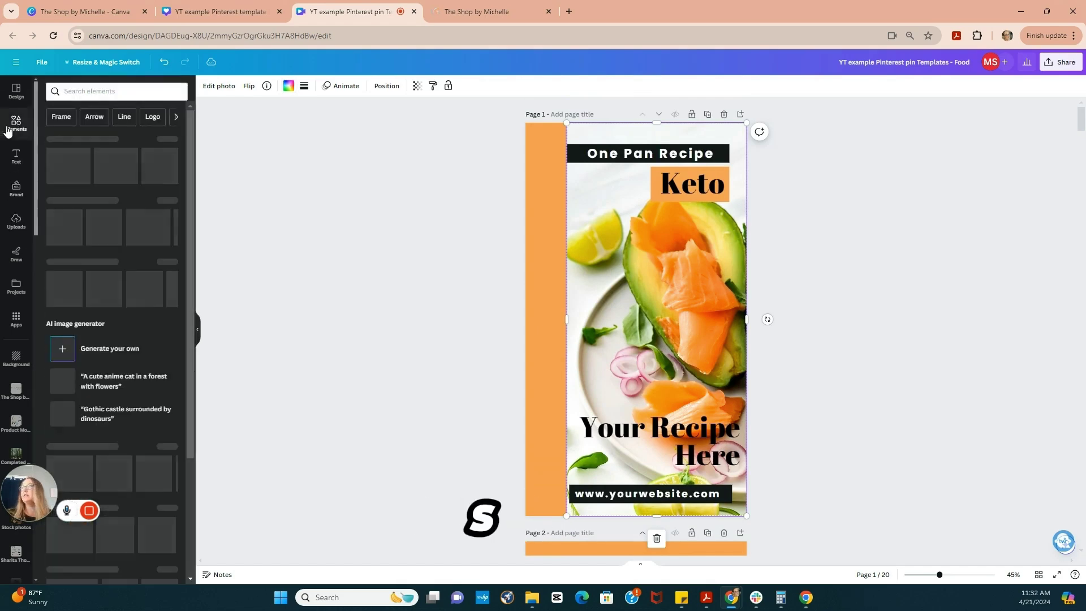
click(106, 90)
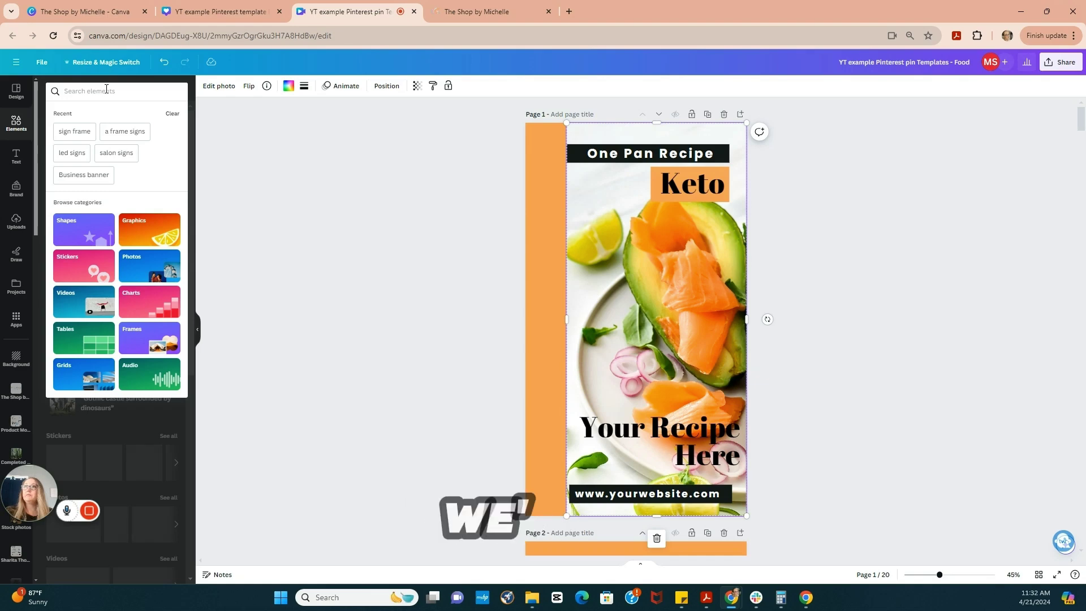
text(helo)
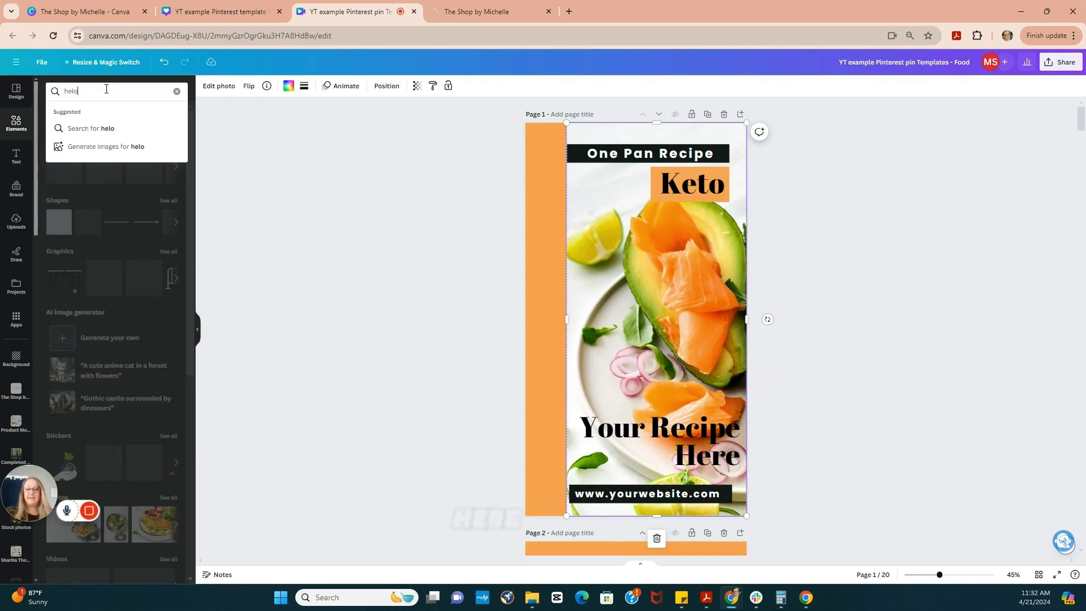
key(BackSpace)
key(BackSpace)
text(a)
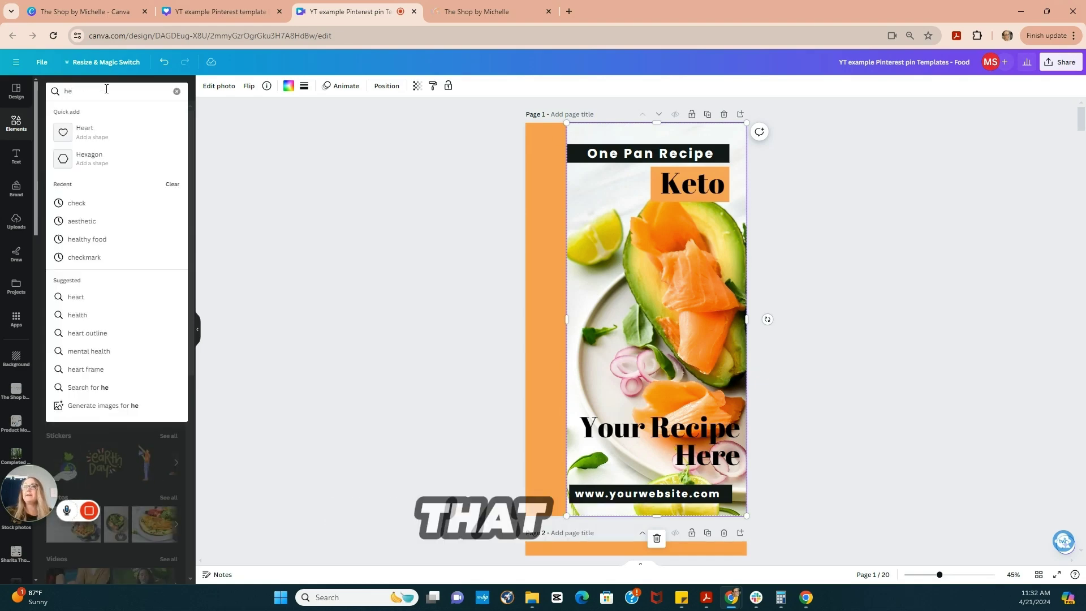
text(;tj)
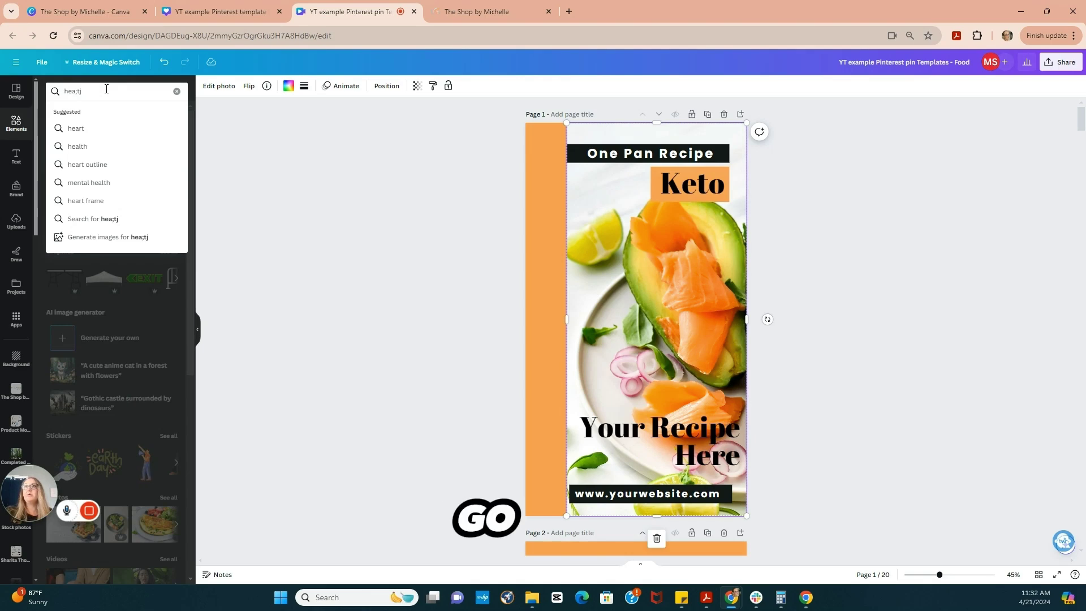
key(BackSpace)
key(BackSpace)
key(BackSpace)
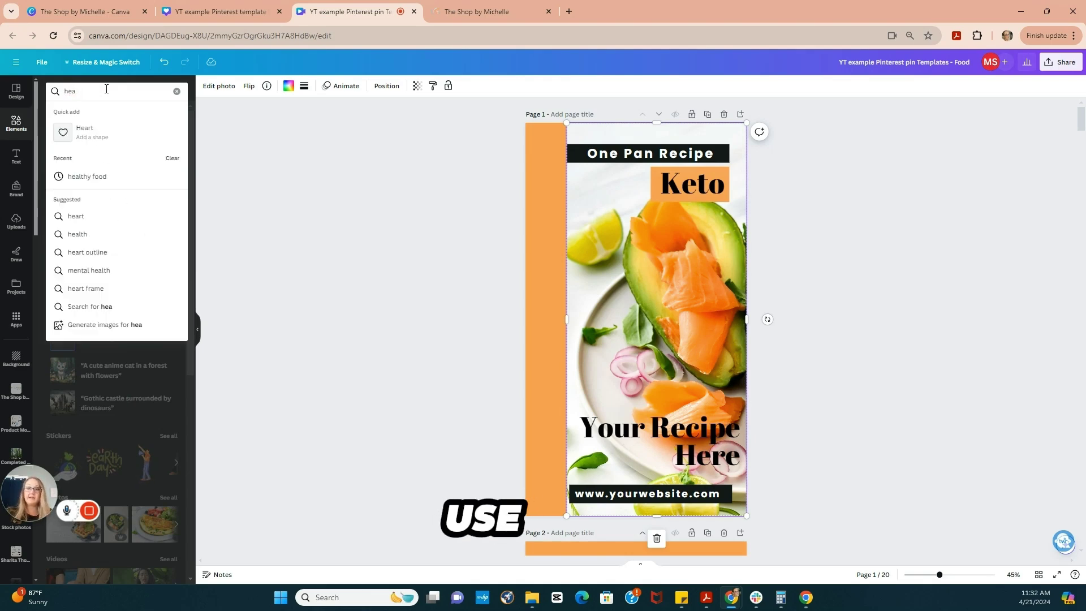
key(Num_Lock)
text(thy)
key(BackSpace)
key(BackSpace)
key(BackSpace)
key(BackSpace)
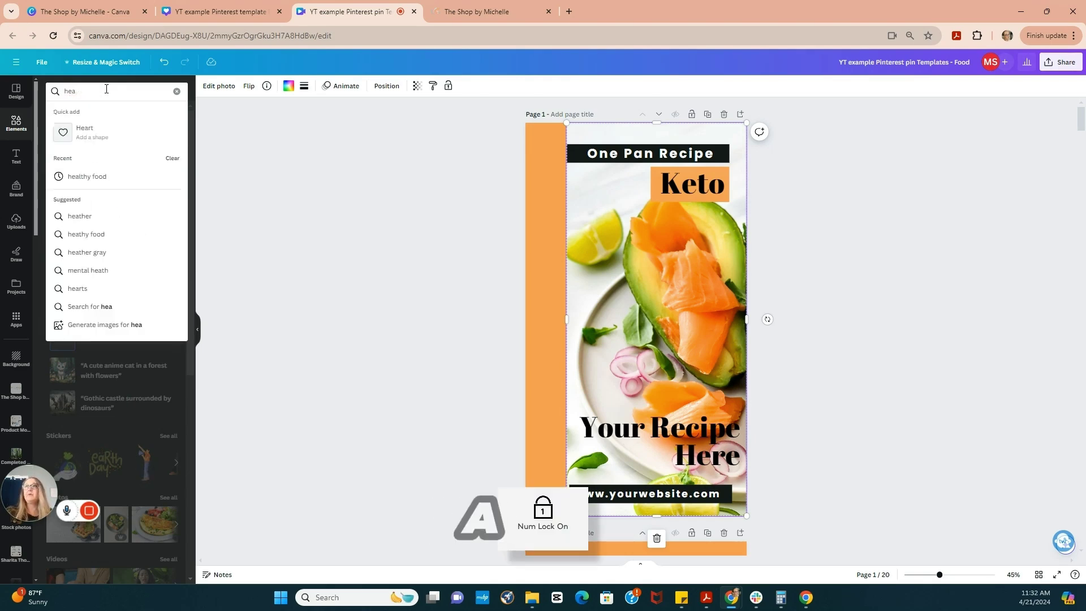
text(alt)
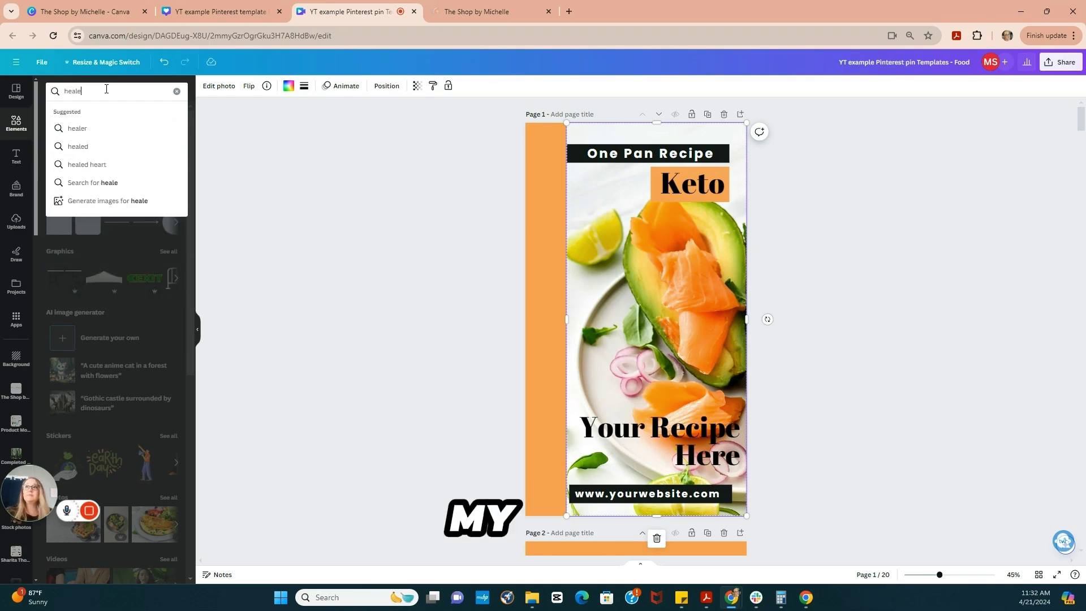
text(hy food)
key(Return)
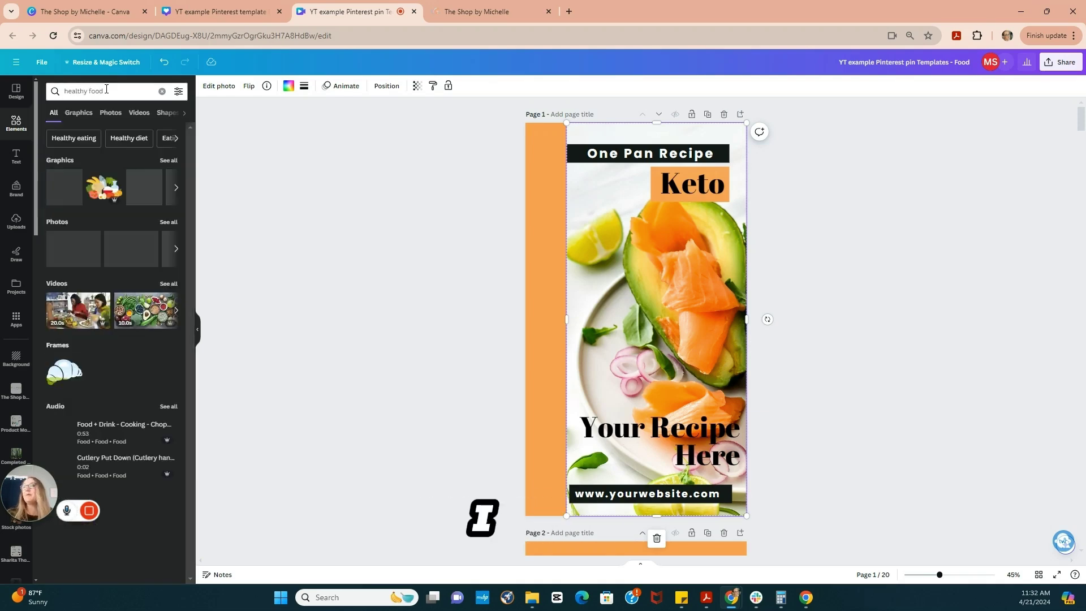
click(166, 223)
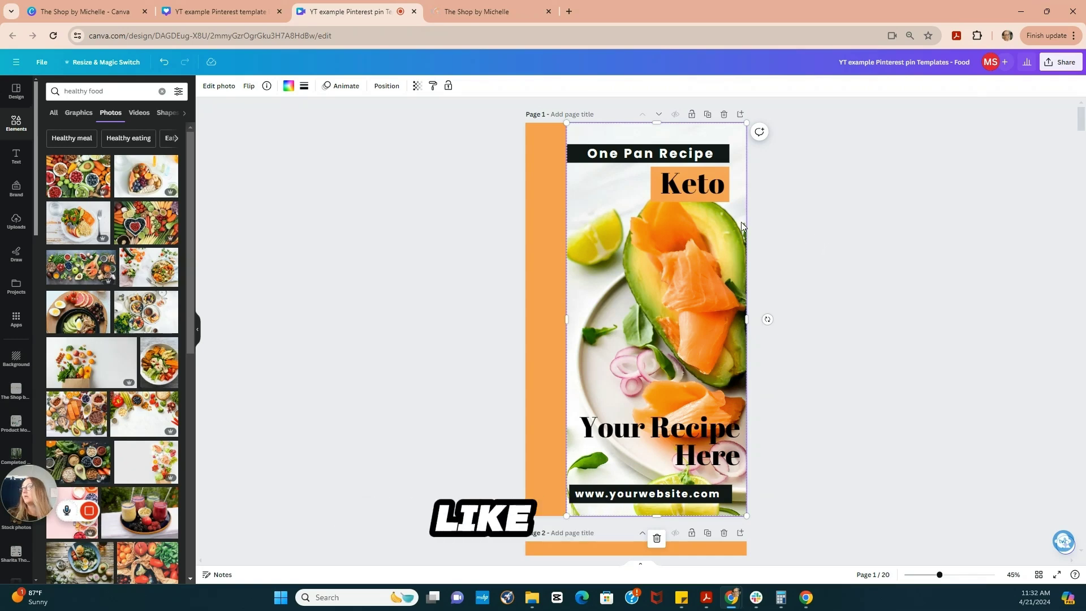
Replace page 1's salmon and avocado photo with the dark bowl photo showing sliced avocado, egg, grapefruit and tomatoes
drag(67, 316, 652, 284)
scroll(925, 286, down, 3)
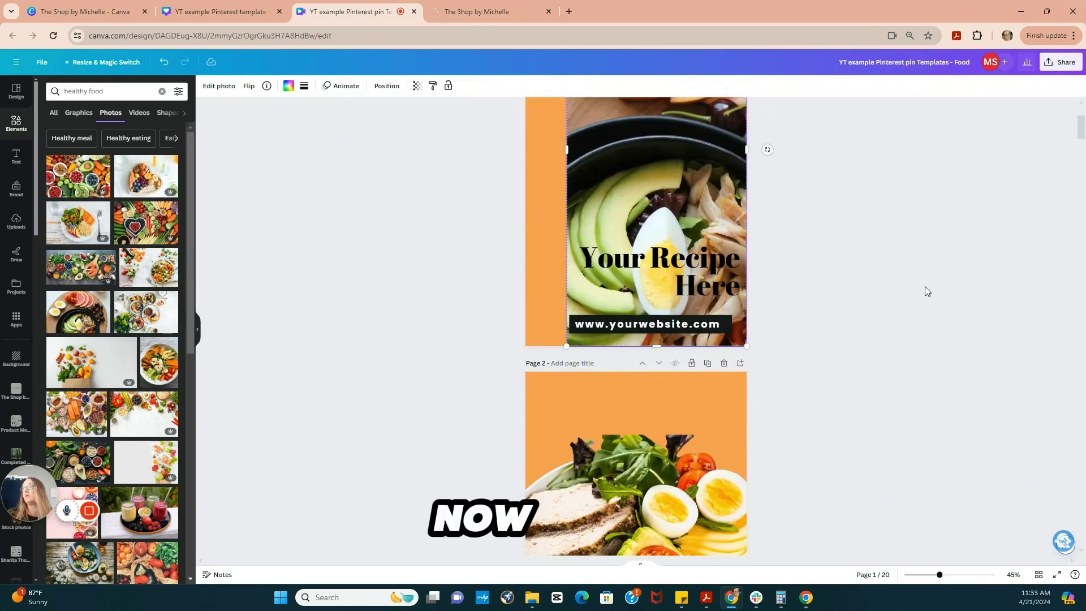
scroll(925, 286, up, 3)
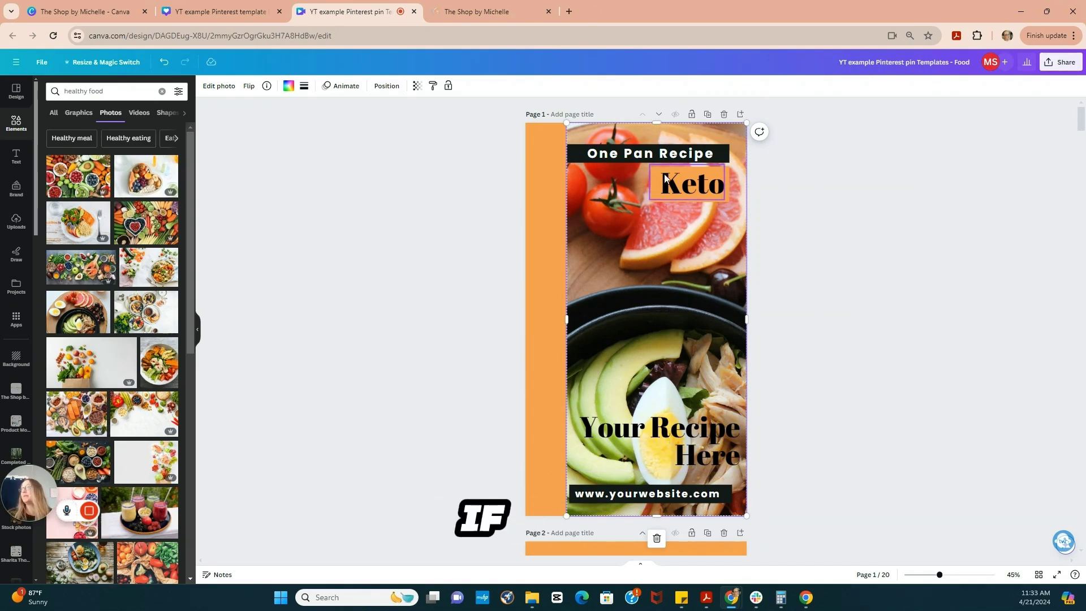
Change the font of page 1's "Keto" text to Libre Baskerville and replace Abril Fatface with it across the whole design
click(630, 158)
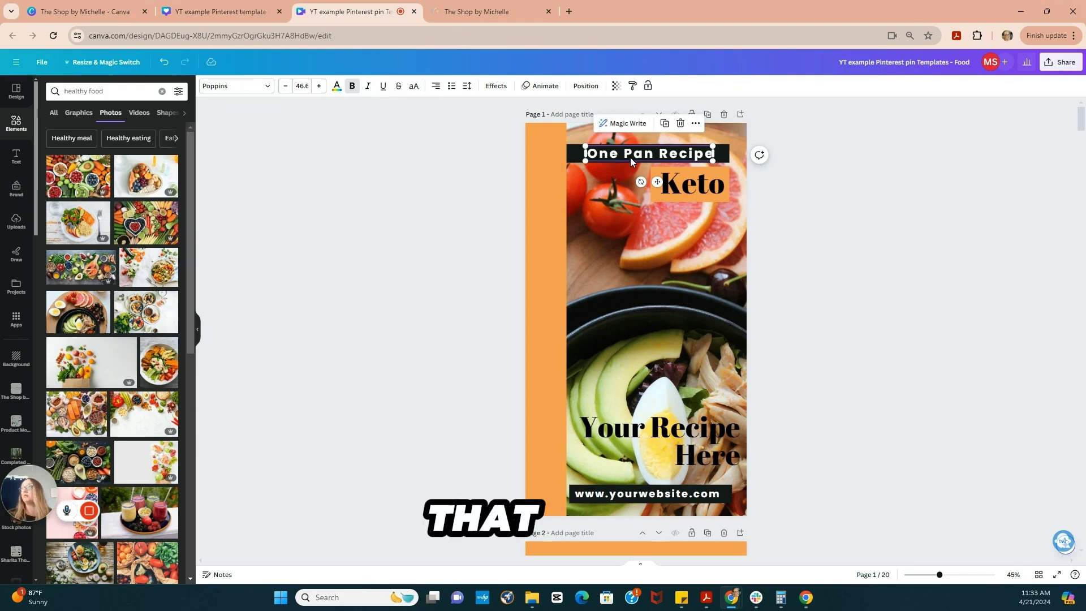
click(683, 181)
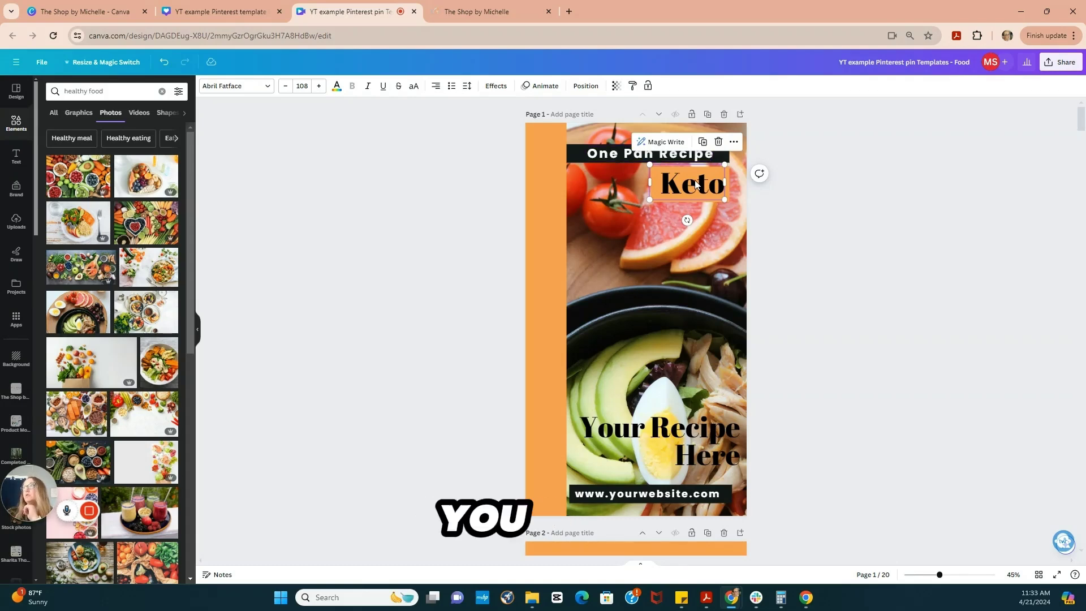
click(799, 253)
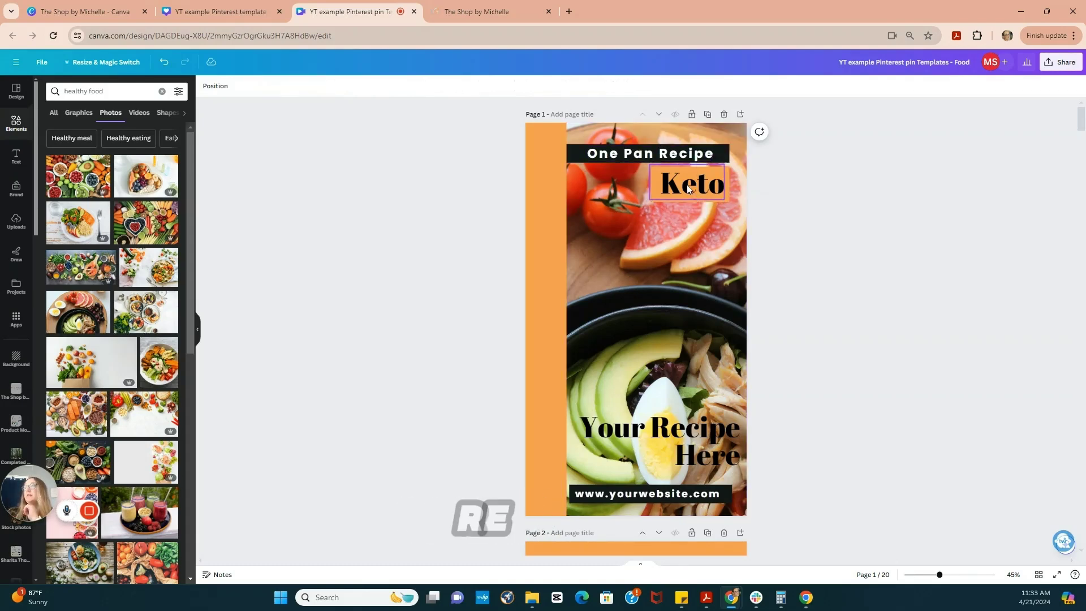
click(689, 189)
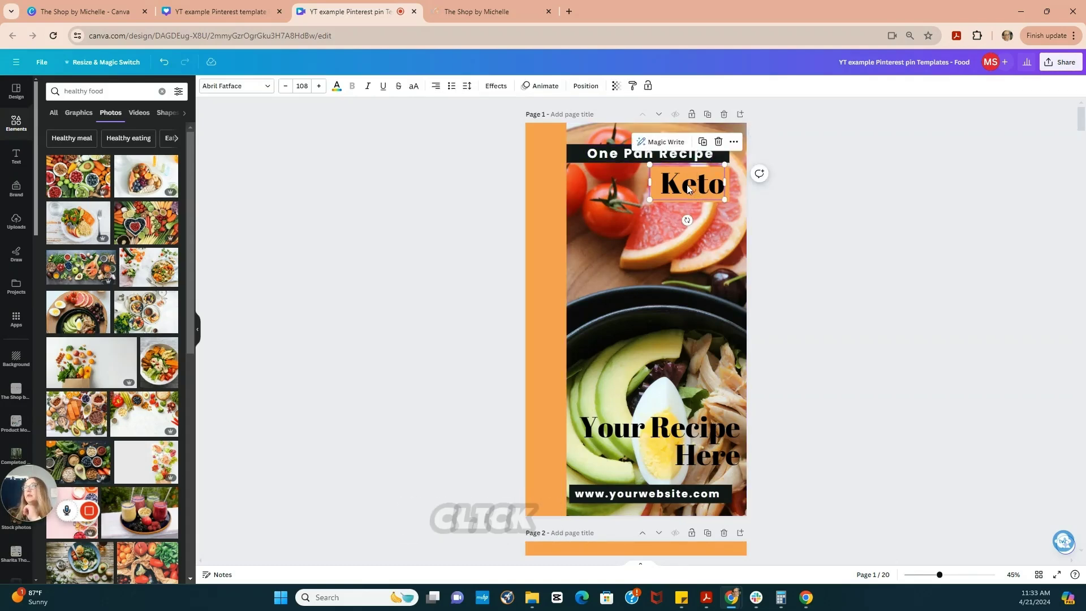
click(227, 86)
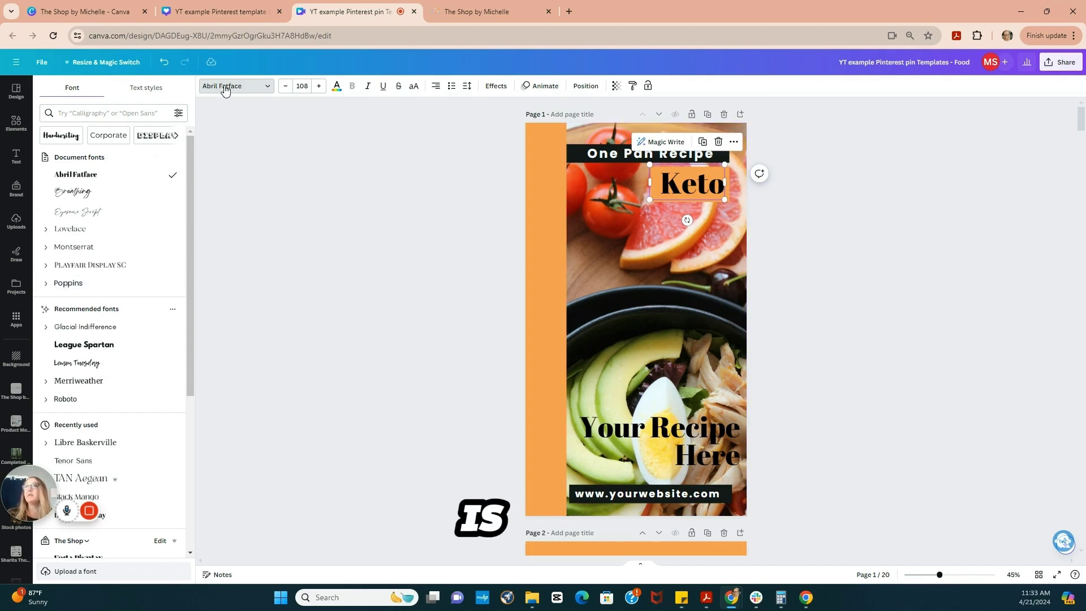
scroll(126, 306, down, 2)
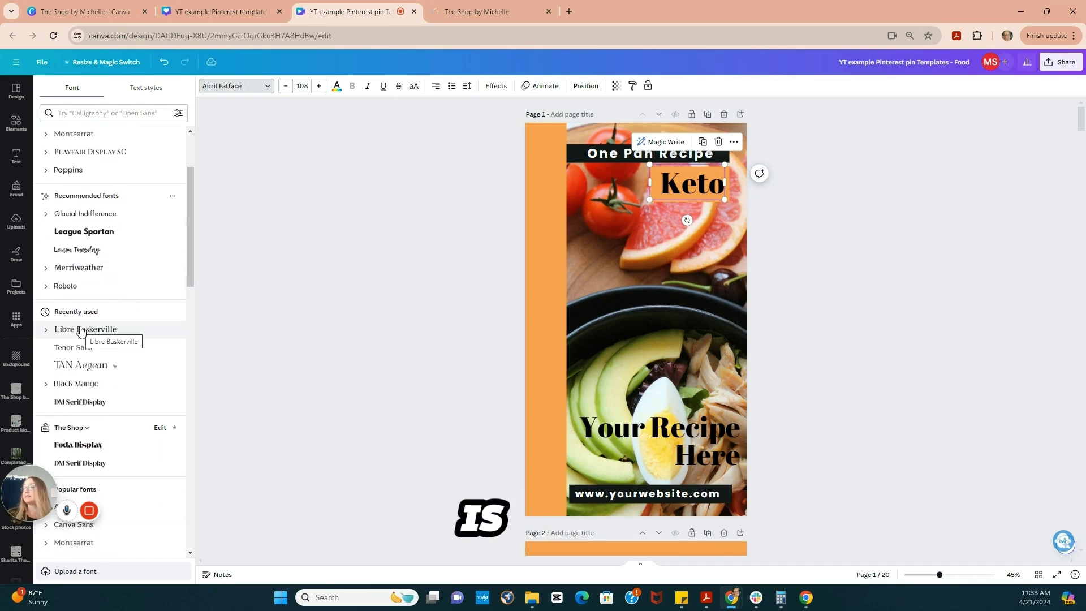
click(81, 330)
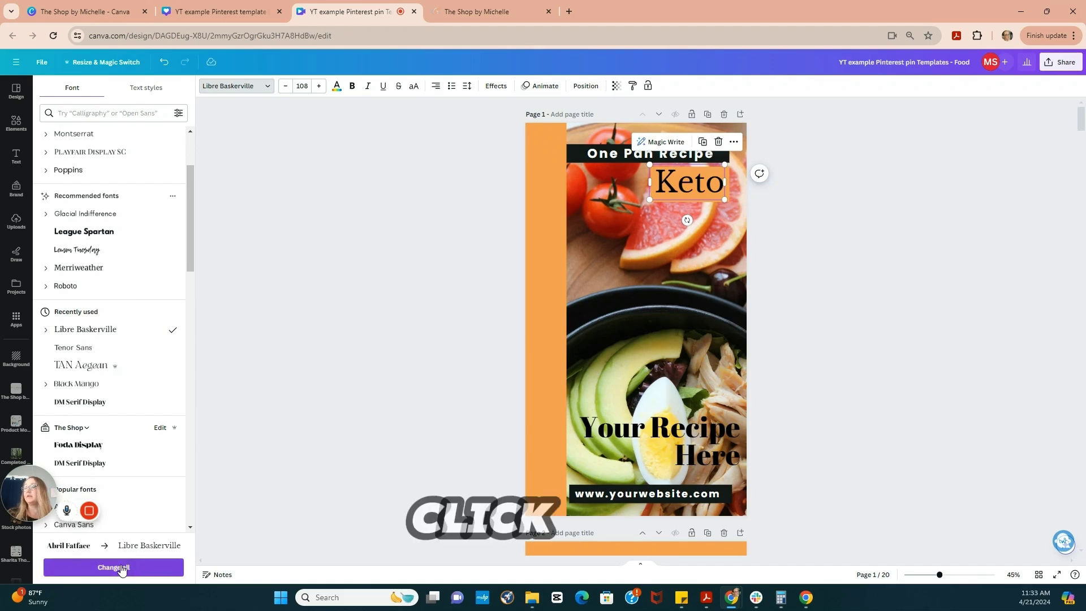
click(114, 567)
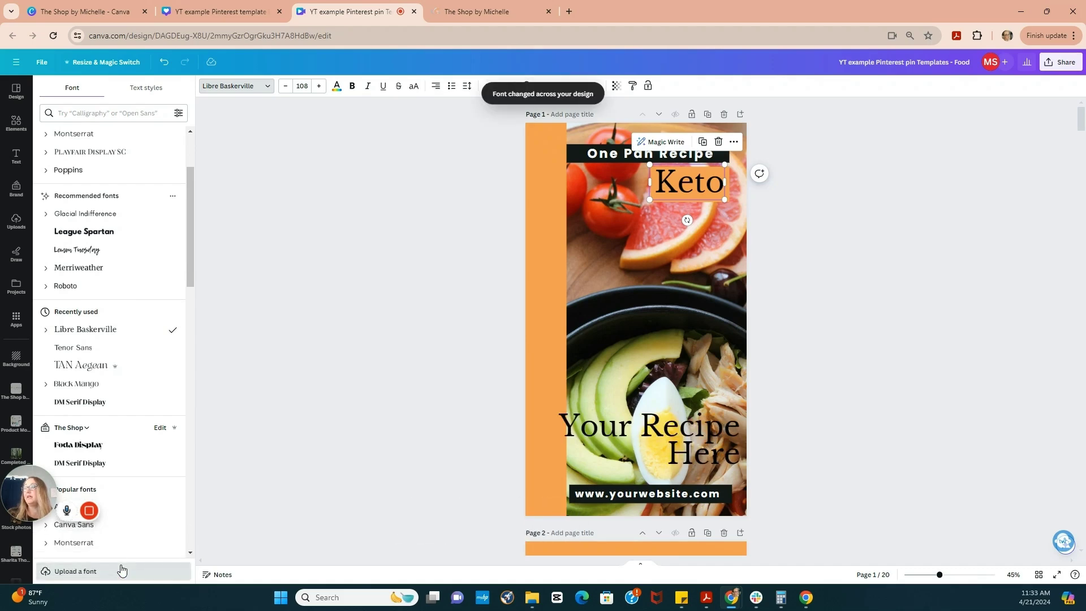
scroll(752, 328, down, 10)
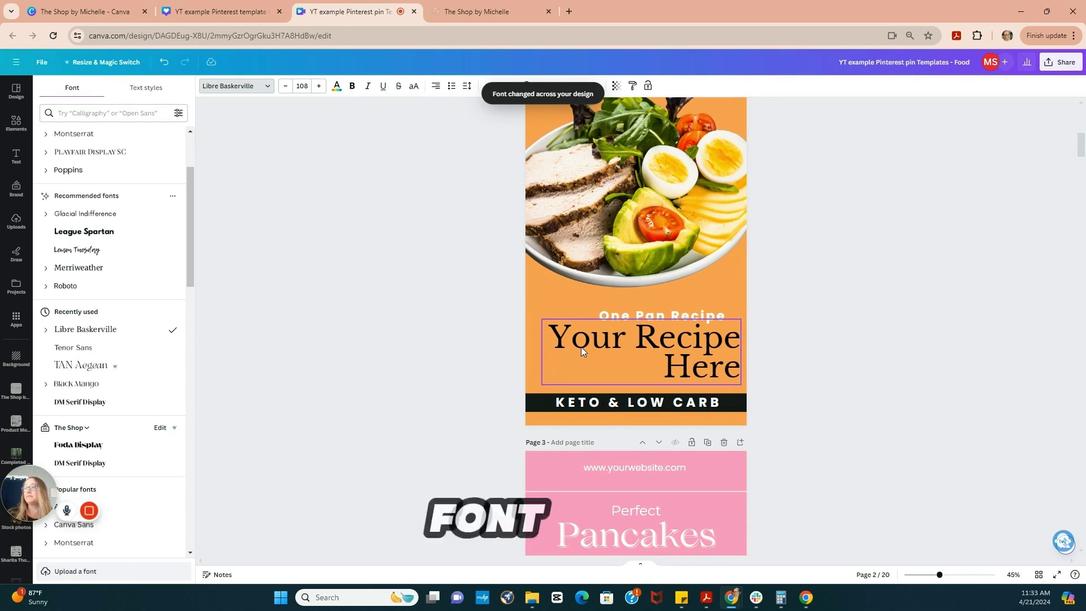
scroll(581, 351, up, 5)
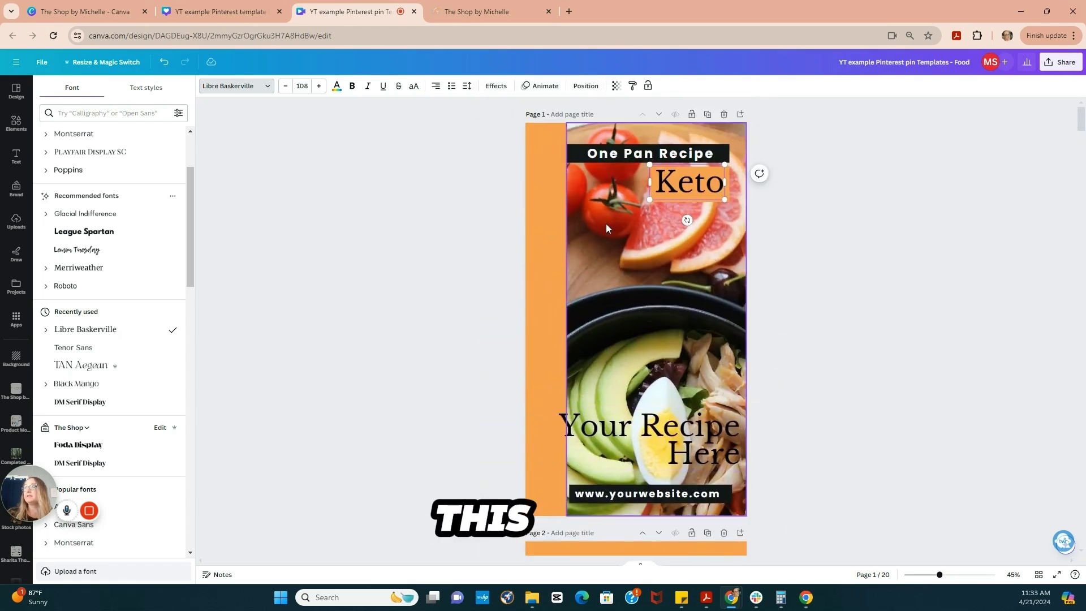
Change the font of page 1's "One Pan Recipe" text to Tenor Sans and replace Poppins with it across the whole design
click(604, 155)
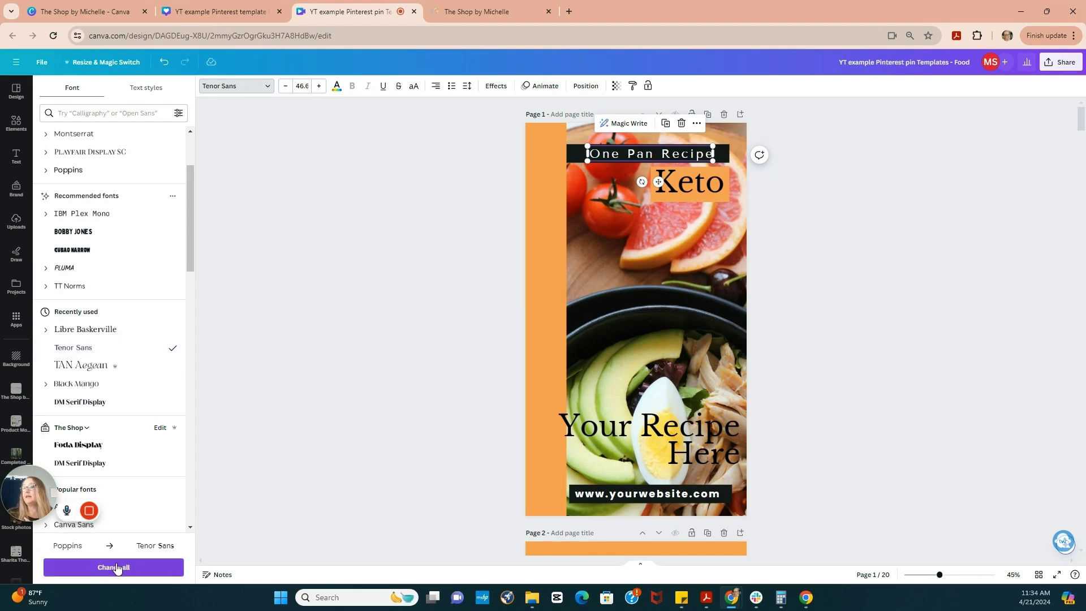
click(116, 567)
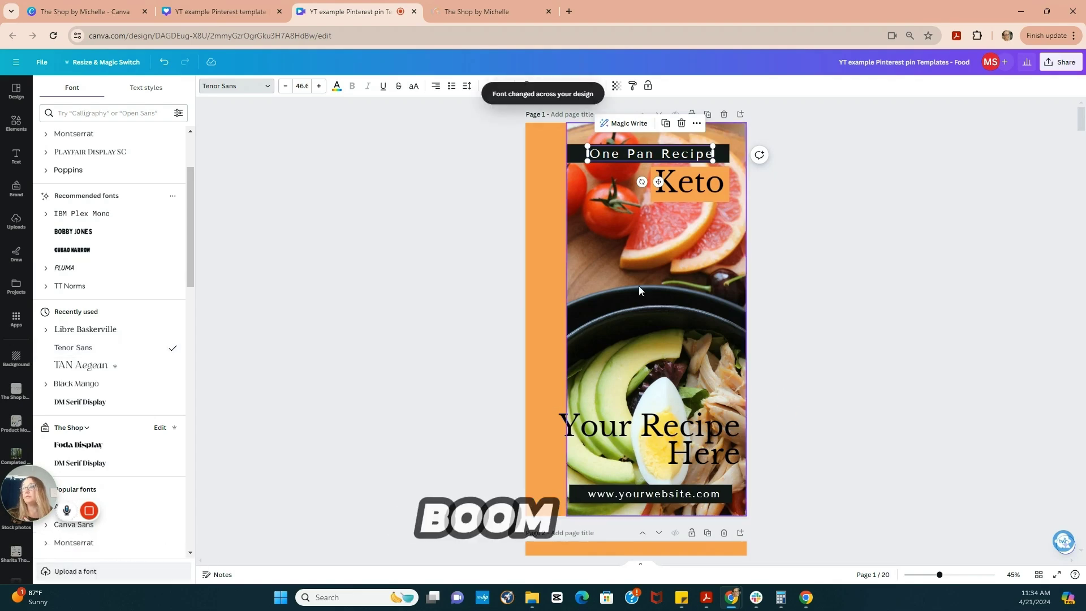
scroll(456, 255, down, 10)
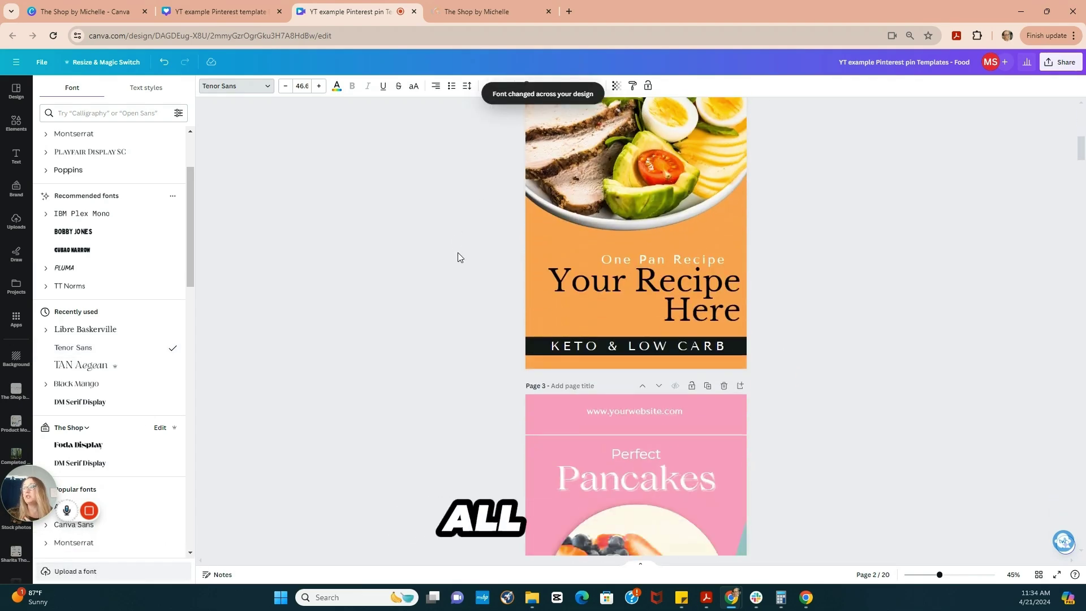
scroll(457, 252, down, 3)
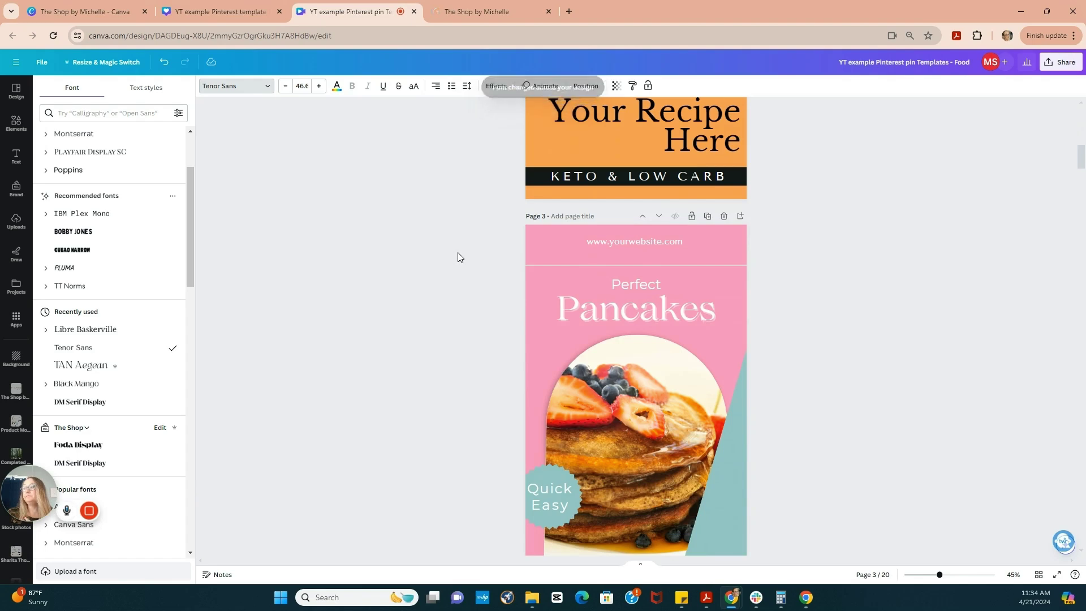
scroll(457, 252, up, 4)
scroll(457, 252, up, 10)
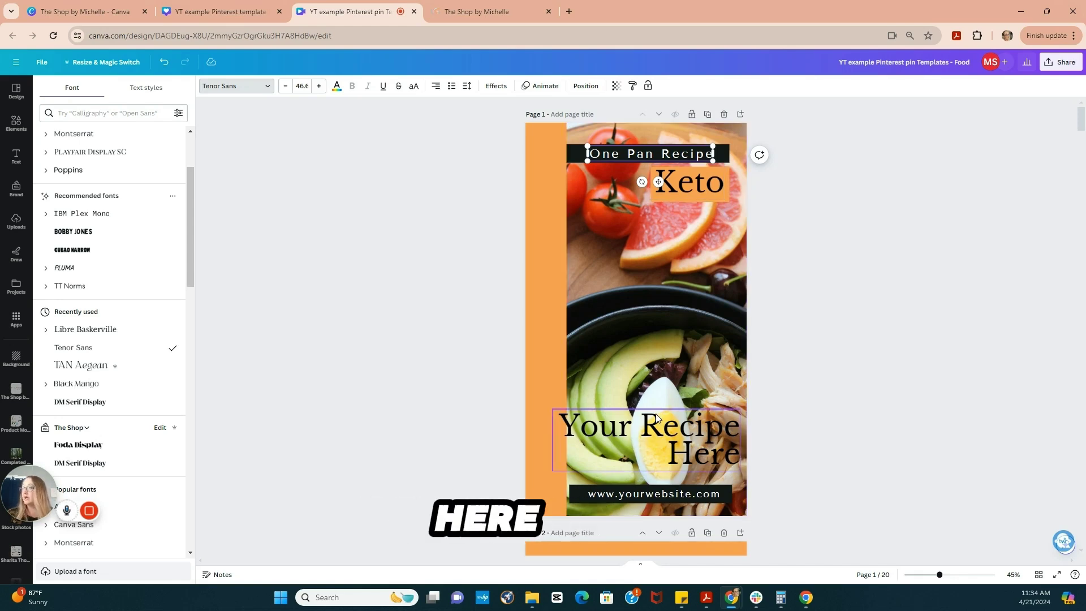
scroll(656, 419, down, 9)
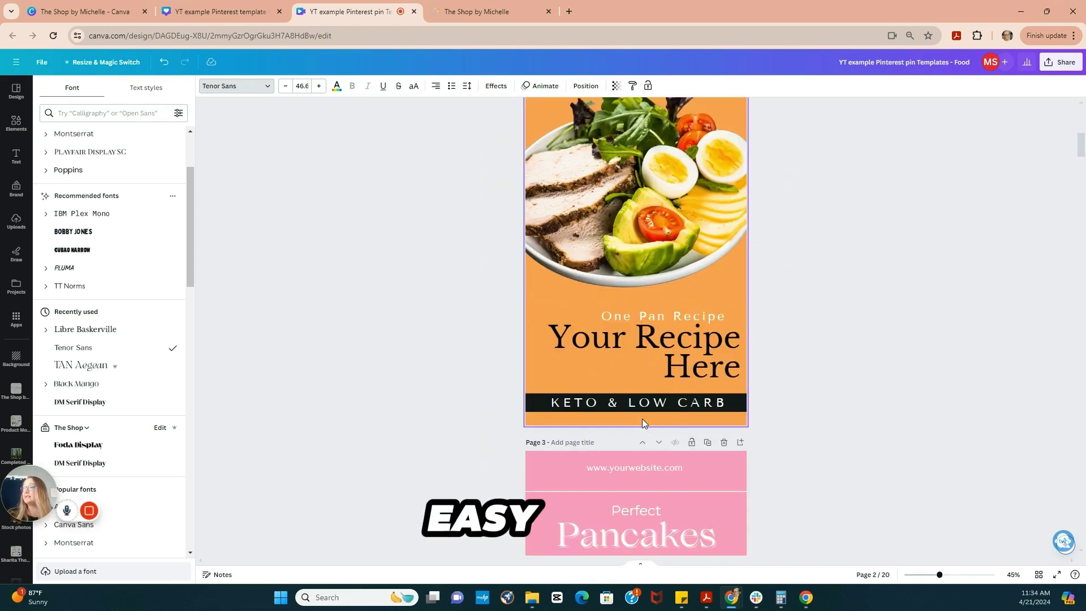
Change page 1's orange background to the brand palette's muted teal and replace orange with it across all pages
scroll(642, 419, up, 9)
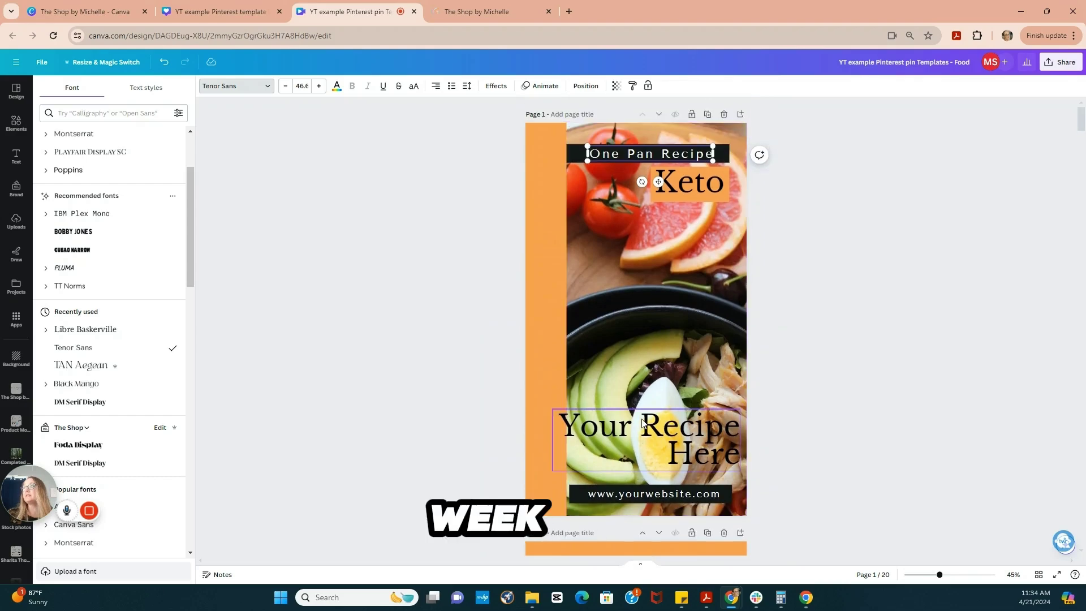
click(534, 136)
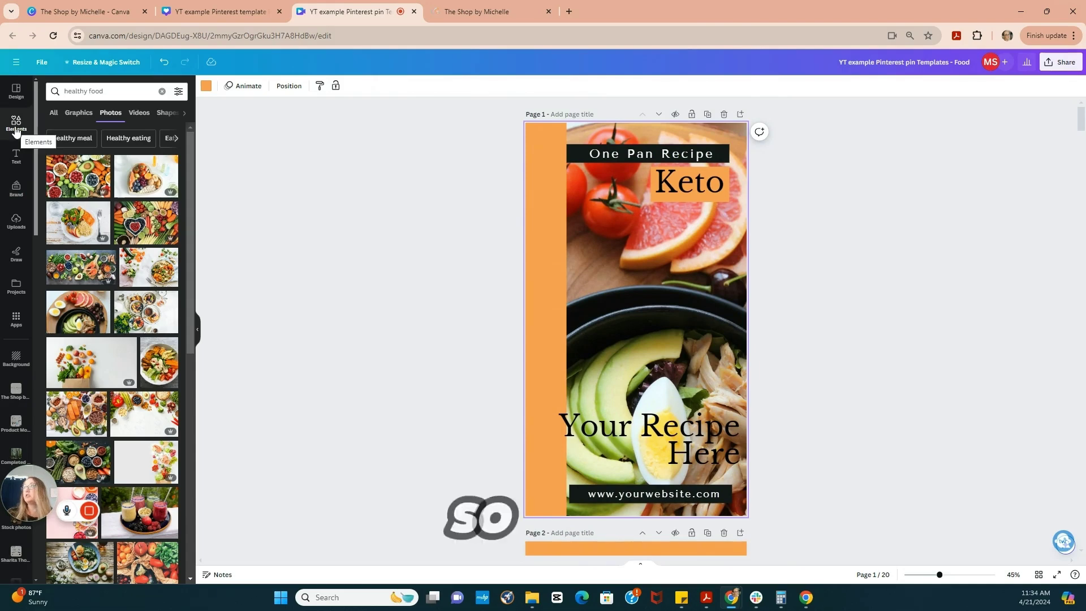
click(206, 86)
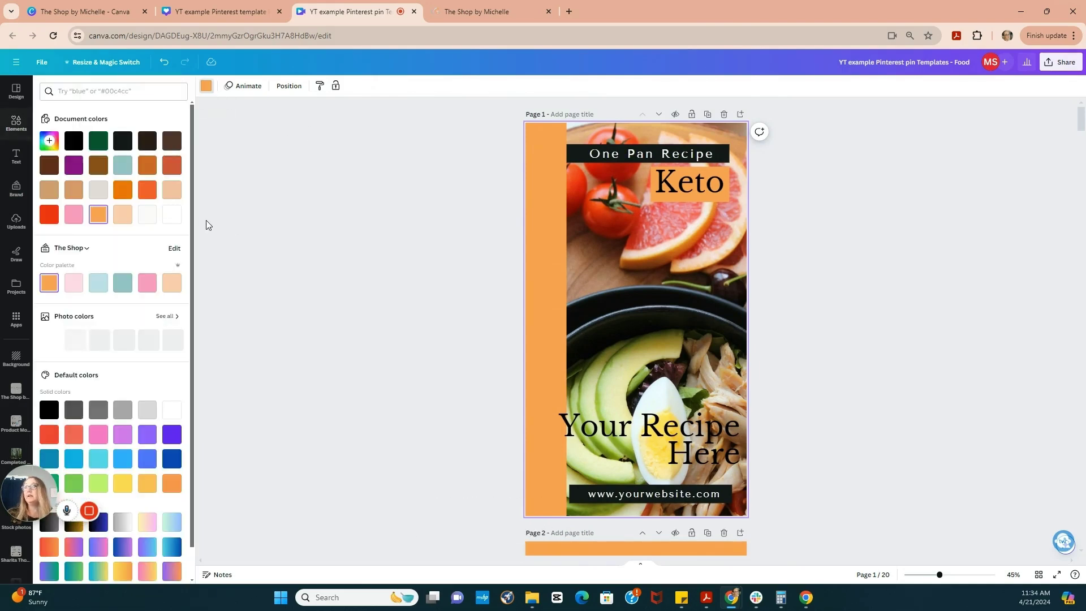
click(121, 283)
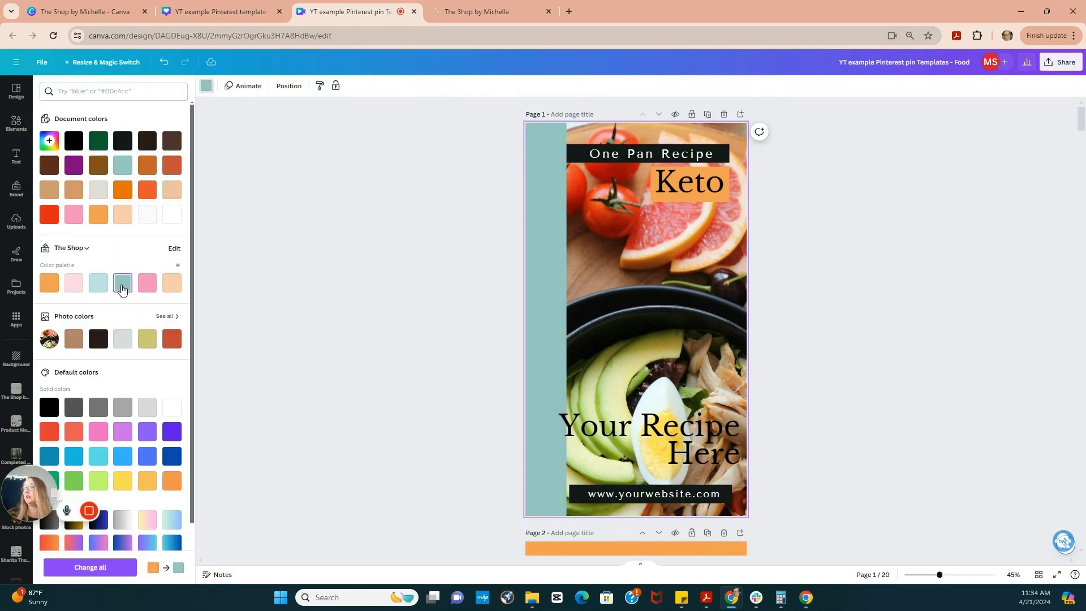
click(100, 569)
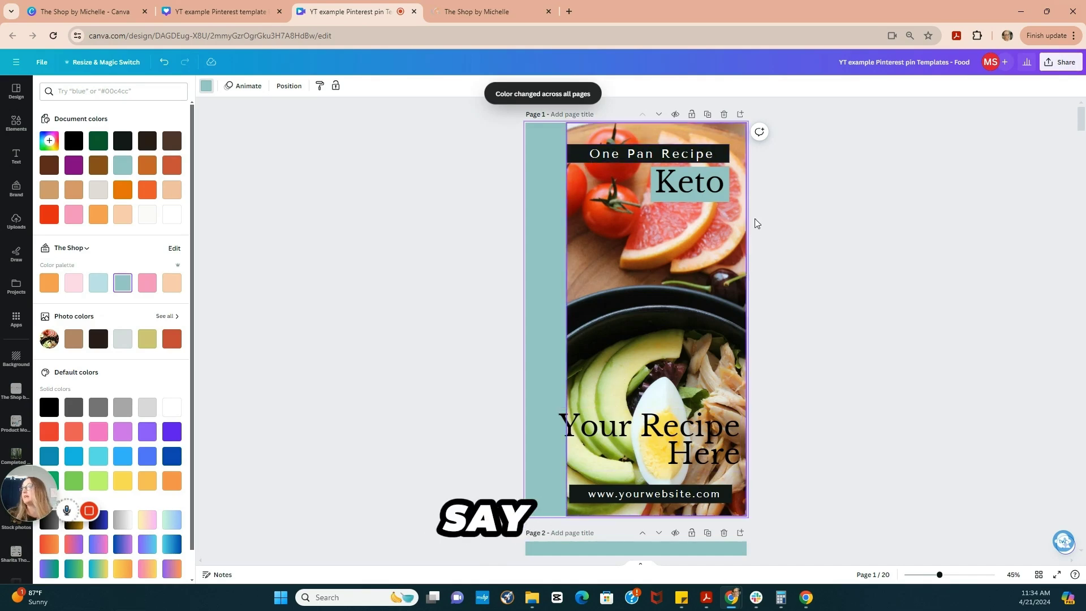
Replace page 1's "Keto" text with "Low Carb"
click(699, 185)
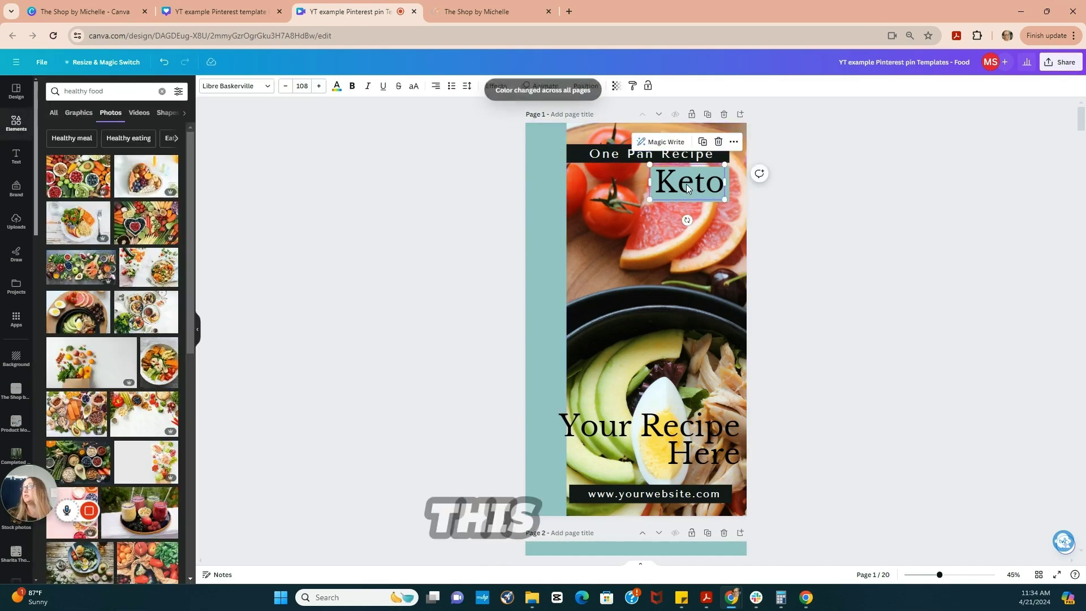
double_click(686, 184)
text(l)
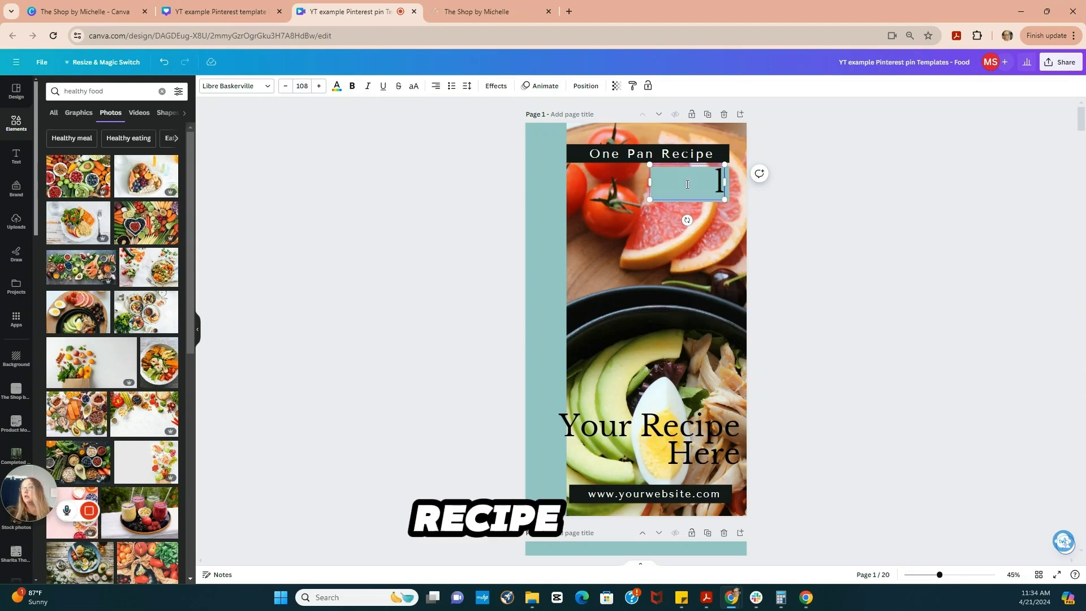
text(ow c)
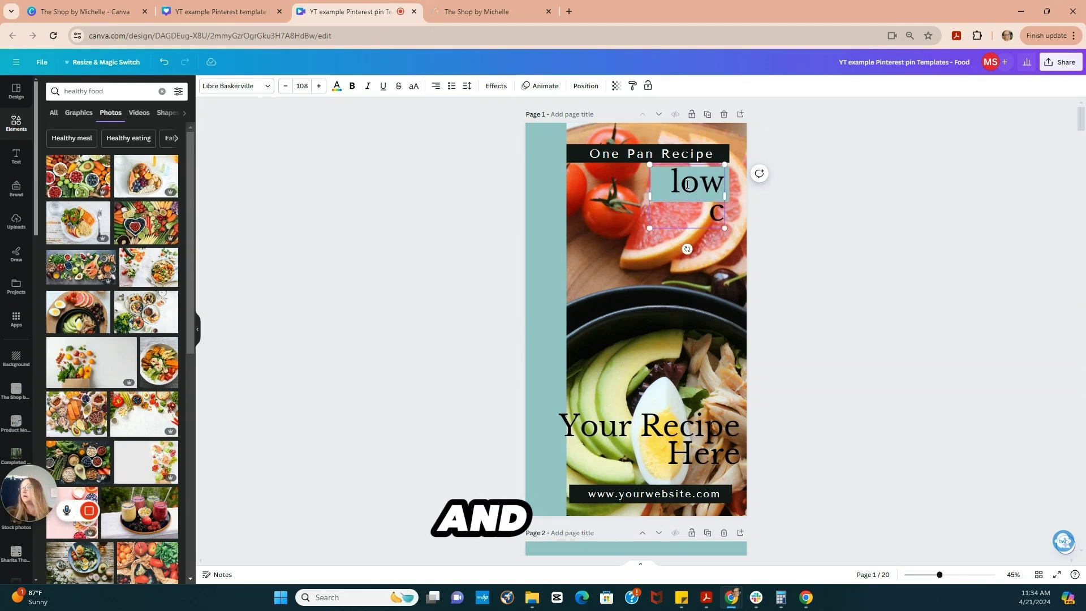
text(arb)
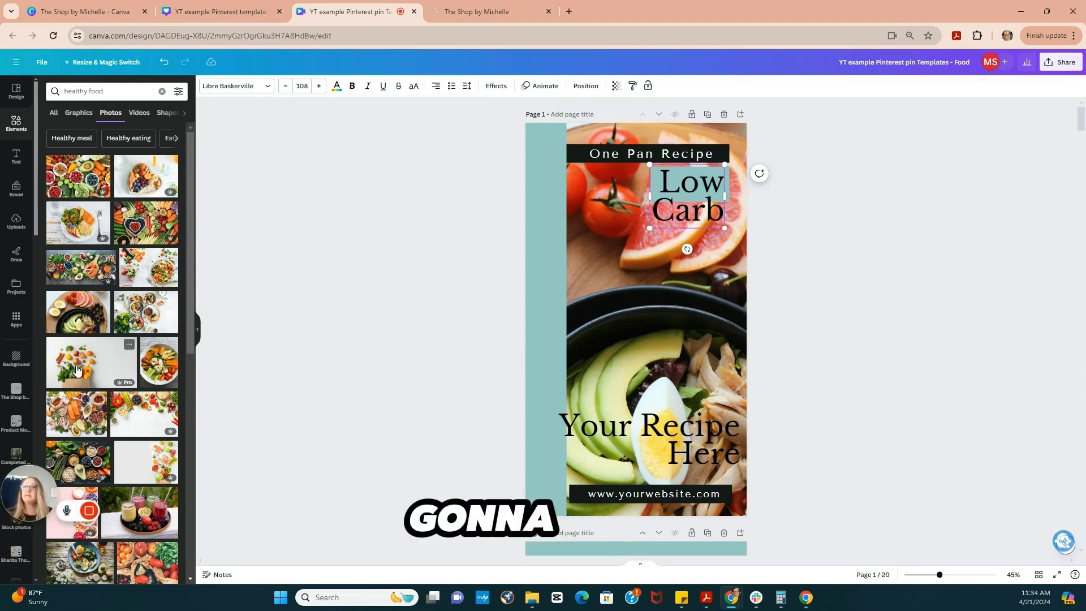
Replace page 1's photo with the white bowl photo showing sweet potato, avocado, carrots and celery
drag(158, 362, 656, 317)
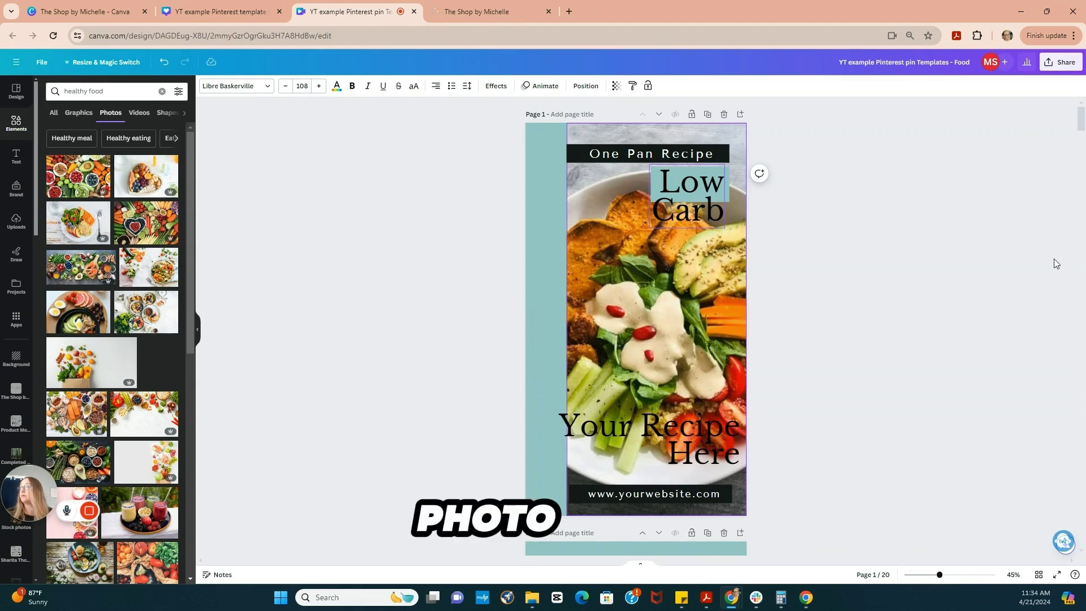
scroll(856, 254, down, 3)
scroll(855, 254, up, 3)
Widen the "Low Carb" text box to fit on one line and cycle its alignment back to right-aligned
drag(725, 196, 834, 213)
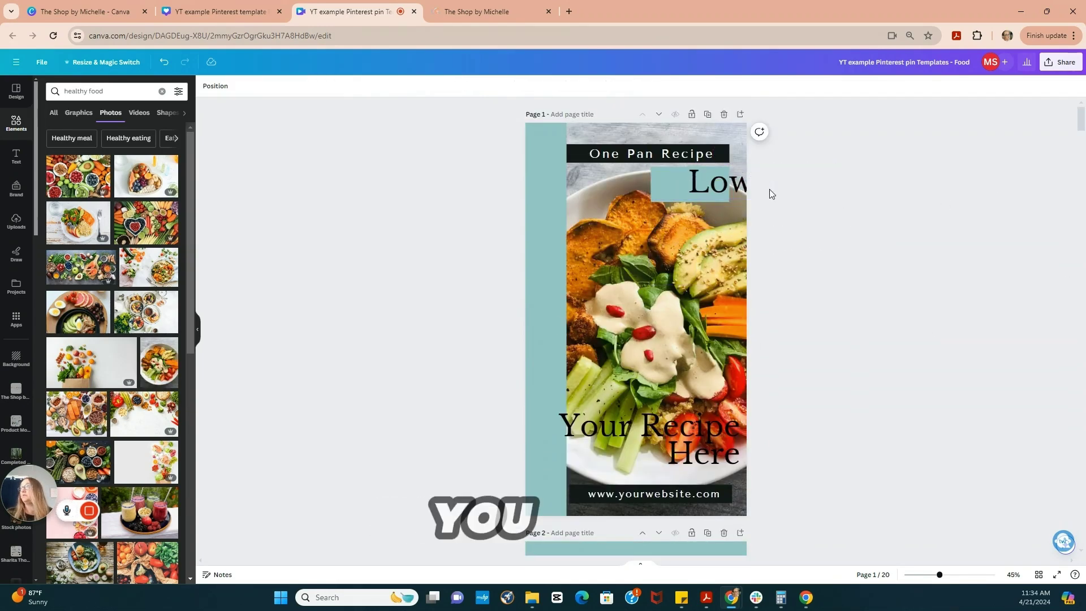
click(726, 188)
click(689, 185)
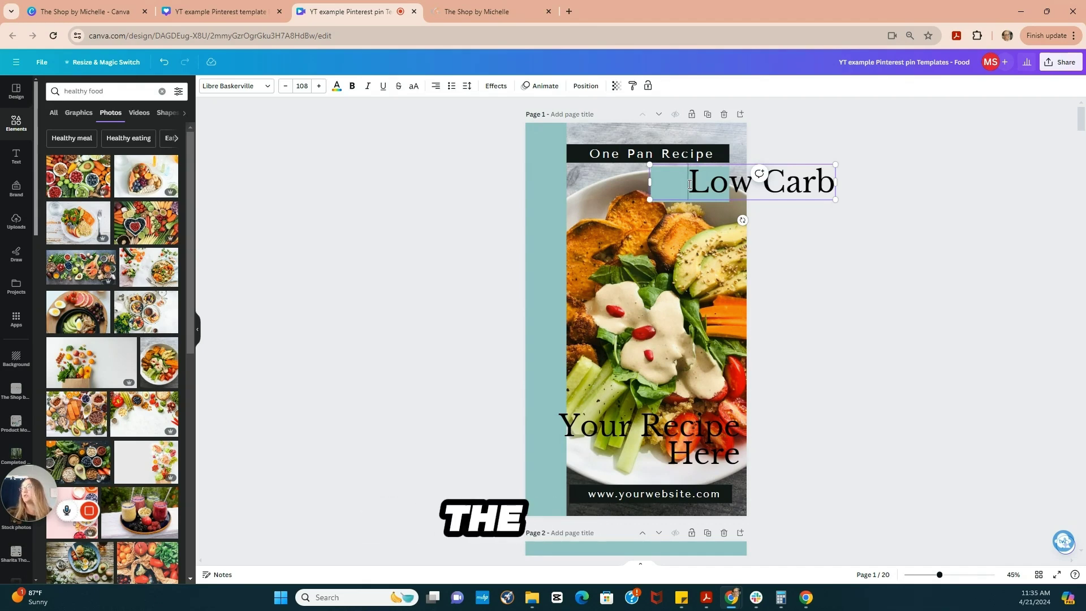
click(435, 89)
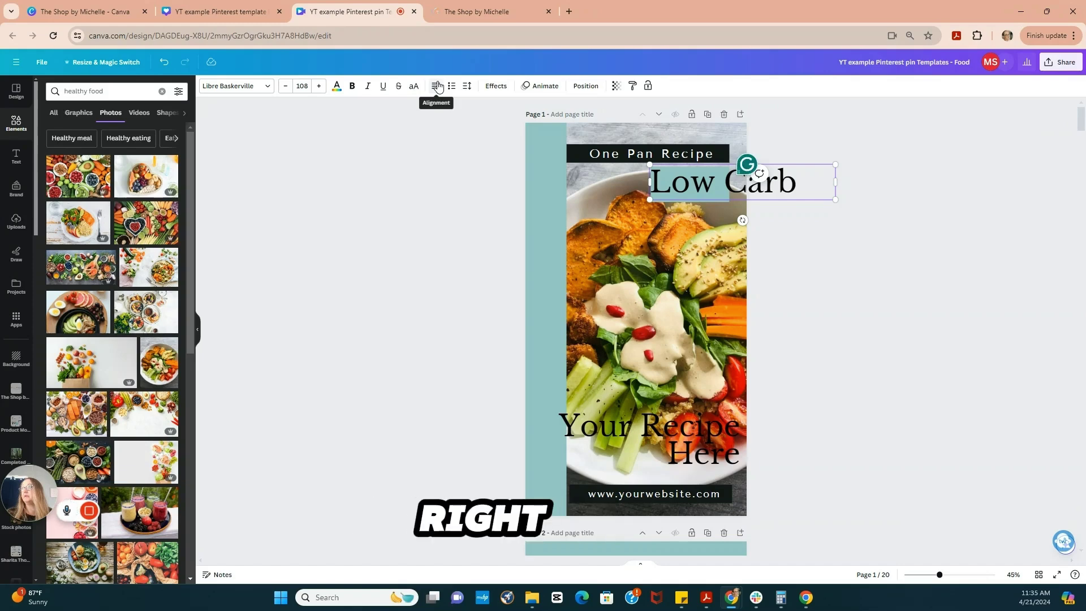
click(436, 88)
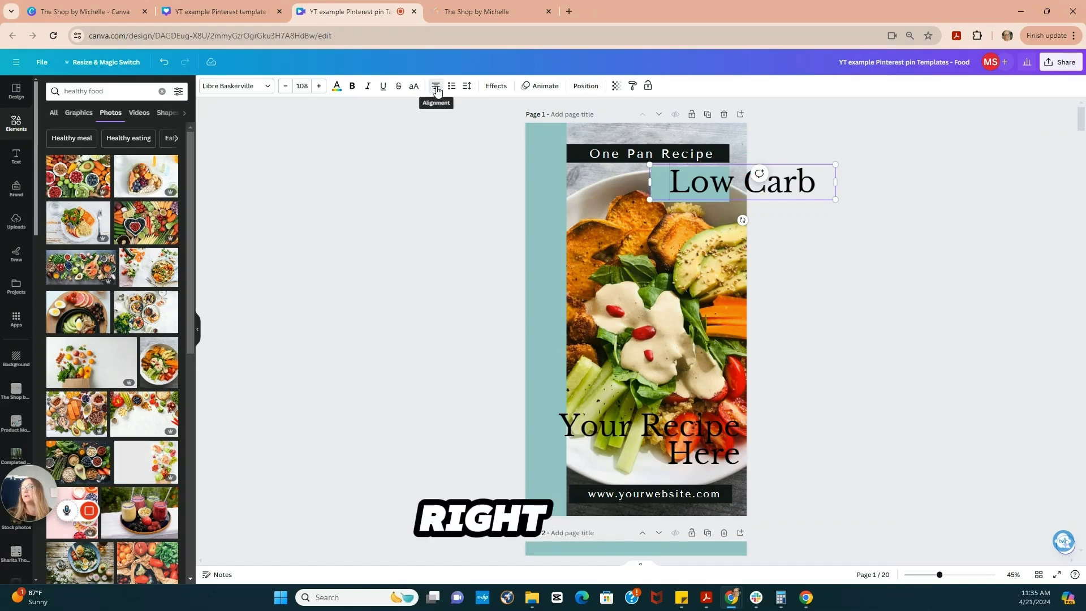
click(436, 87)
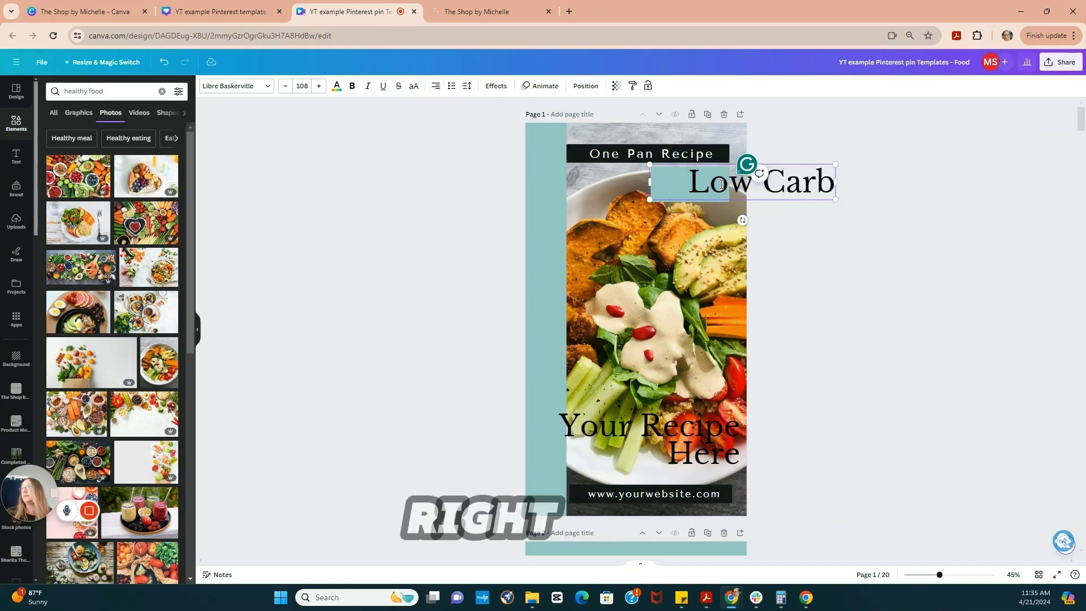
Move the "Low Carb" text back onto page 1, below the "One Pan Recipe" bar with a small gap
click(823, 220)
drag(723, 185, 610, 188)
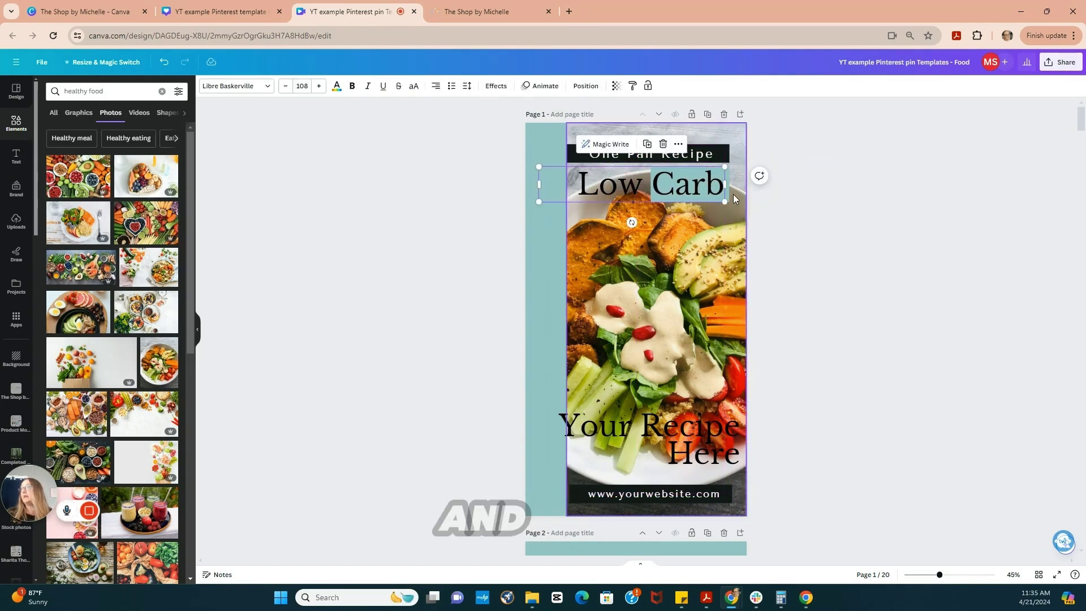
click(926, 218)
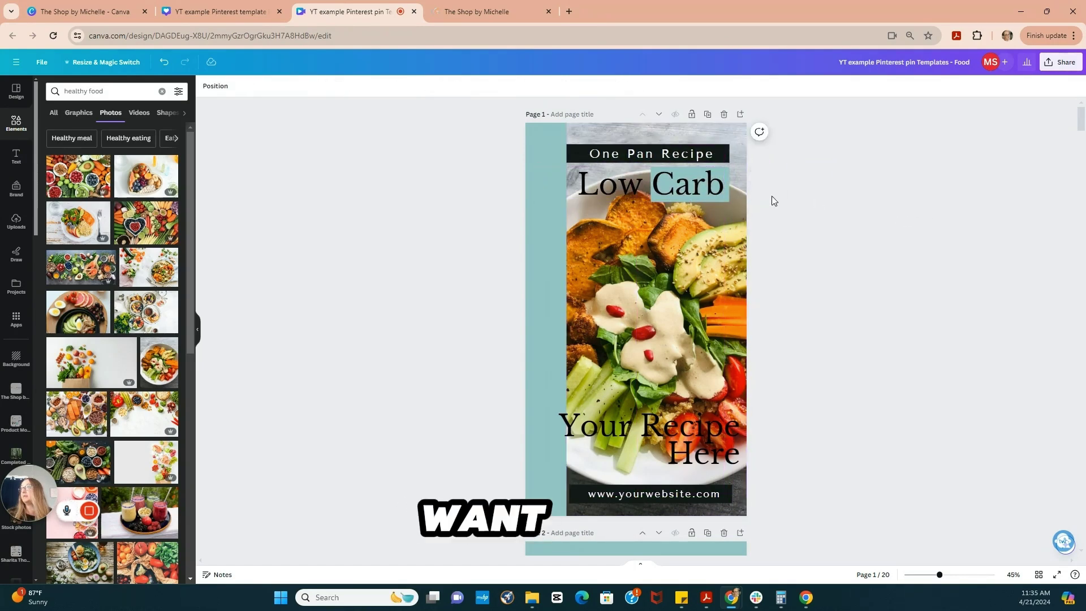
click(661, 200)
drag(636, 194, 636, 200)
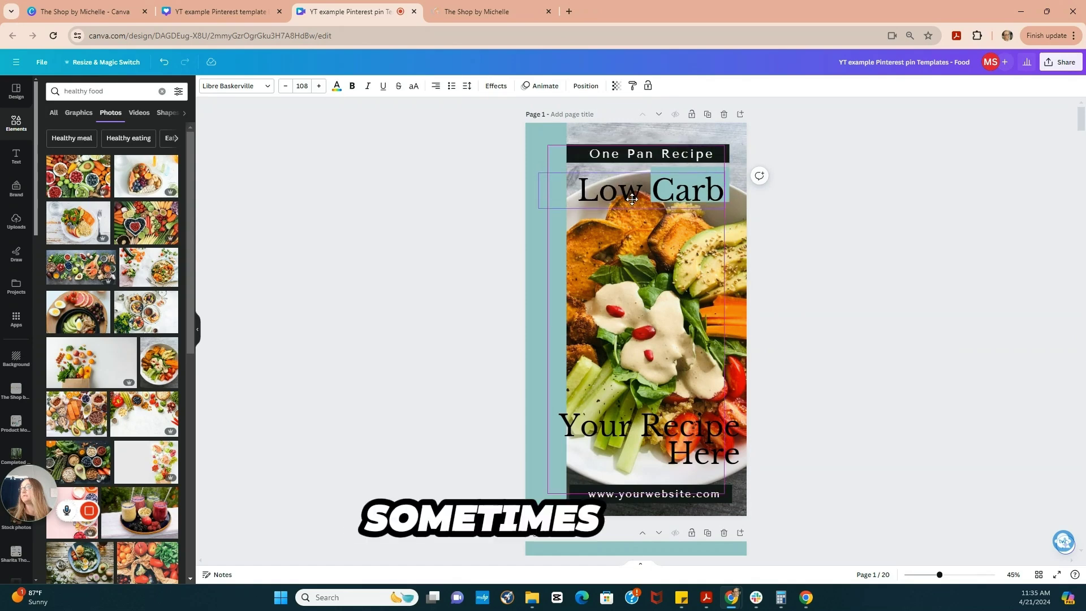
Extend the teal rectangle behind the whole "Low Carb" text and lower it slightly to line up with the words
click(660, 169)
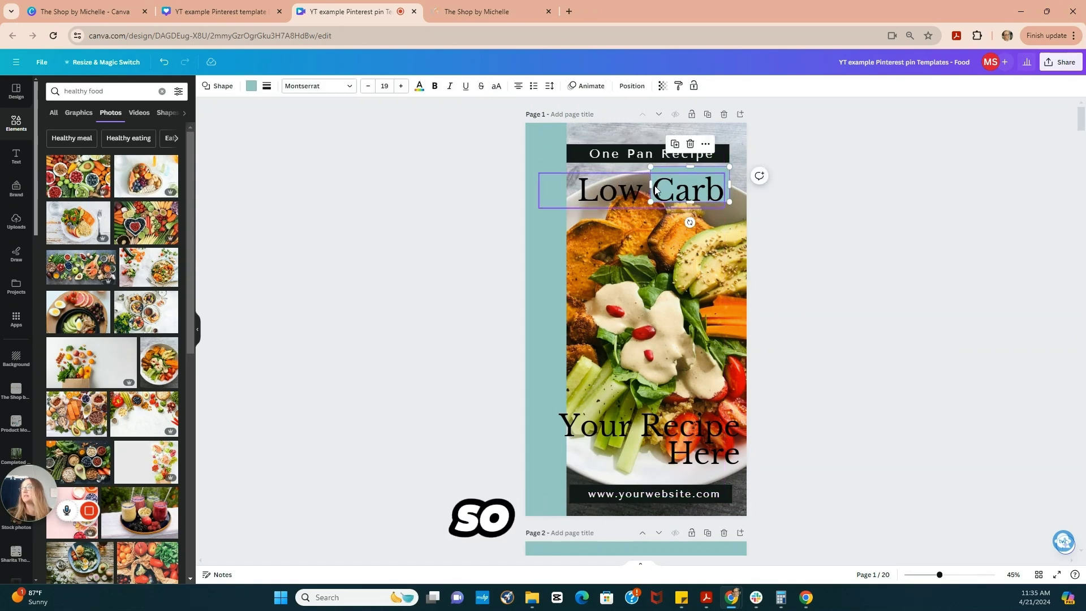
drag(651, 185, 574, 184)
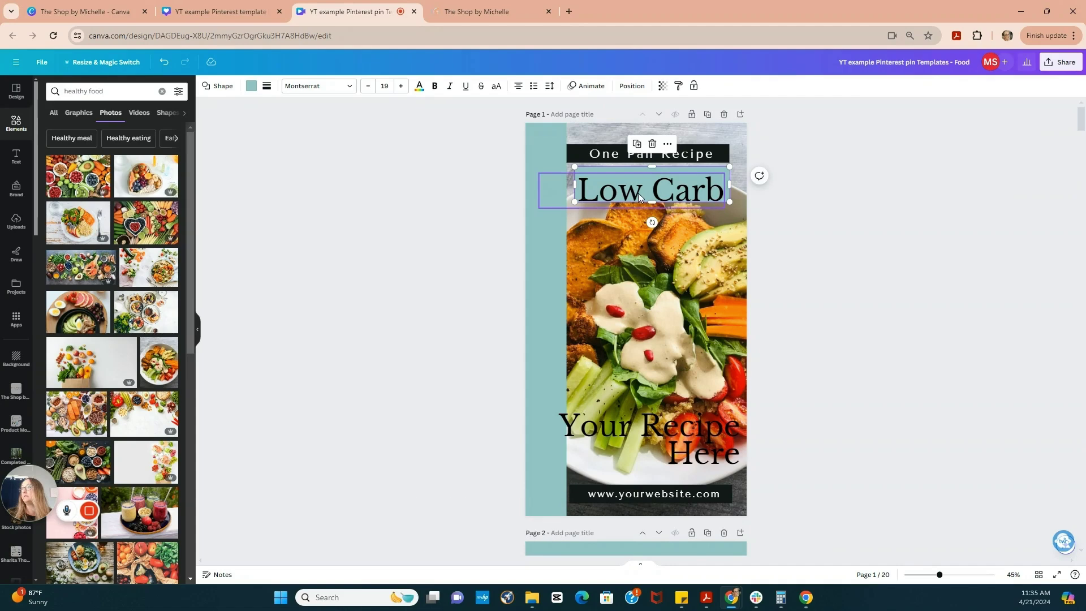
drag(638, 193, 637, 198)
click(841, 270)
scroll(841, 270, down, 3)
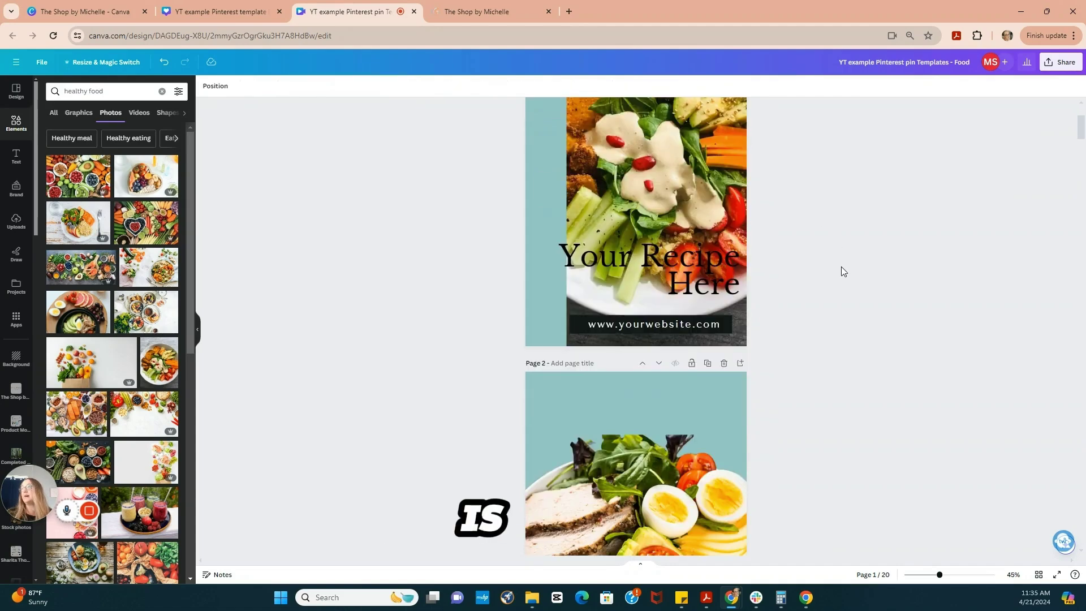
scroll(842, 272, up, 3)
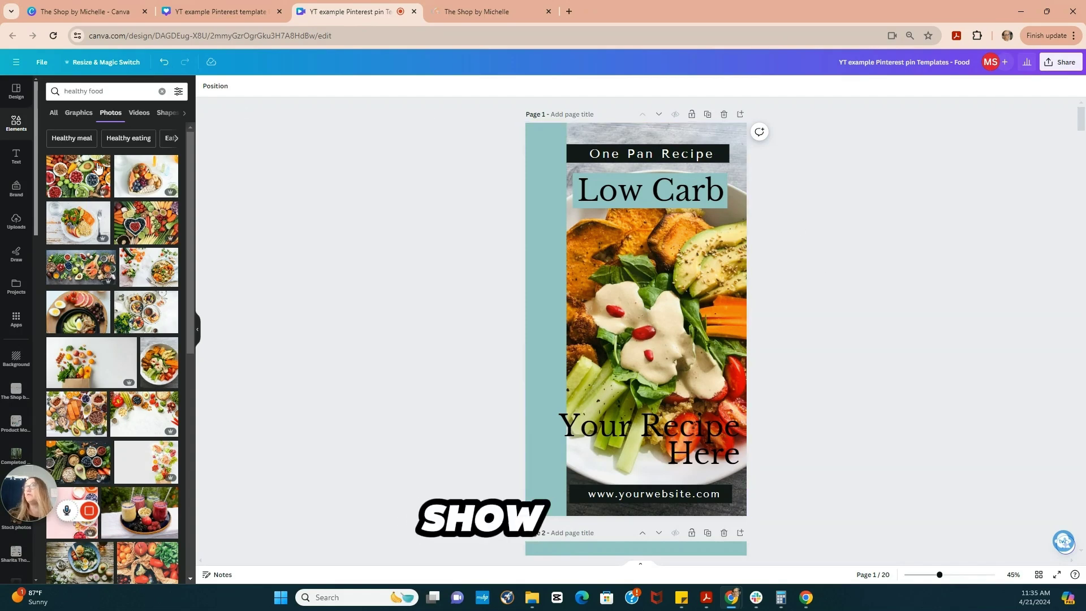
Switch to the black and white beauty Pinterest template design and move page 1's "to you" text just below "WE CAN TRAVEL"
click(222, 12)
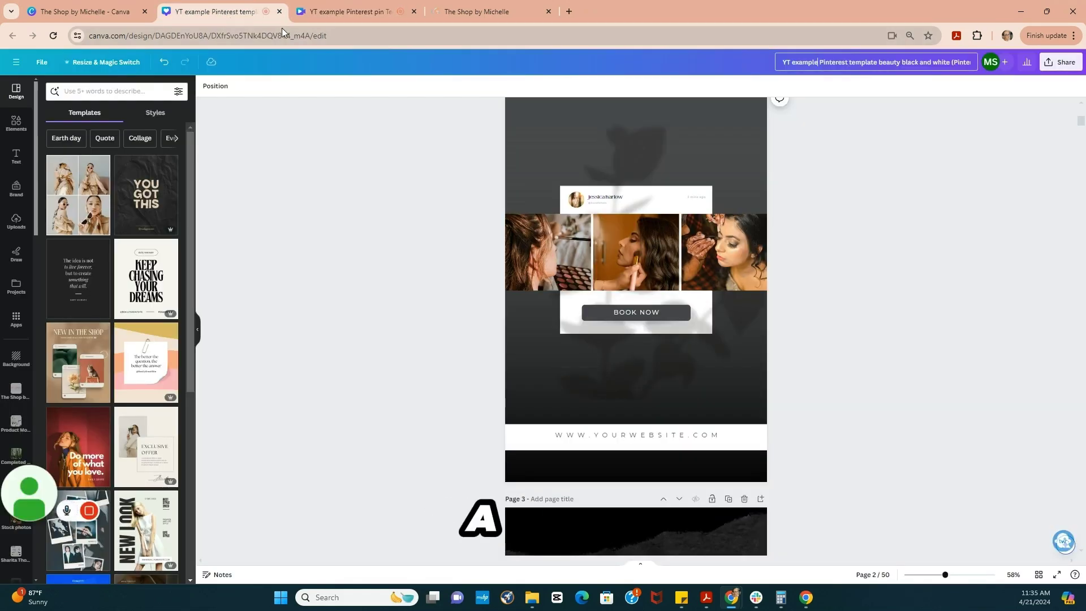
scroll(872, 352, up, 8)
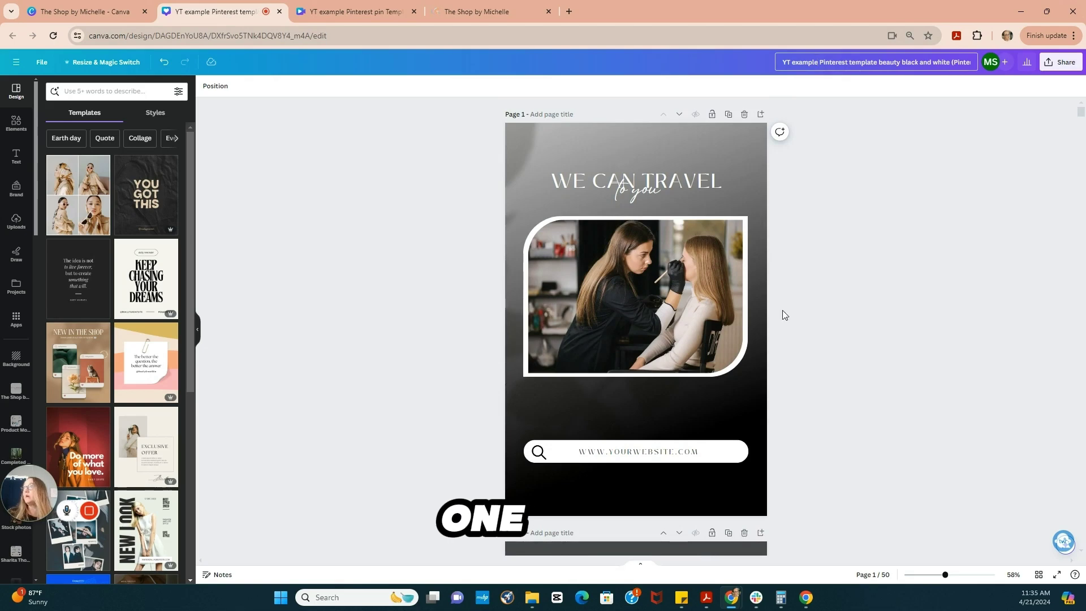
scroll(784, 314, down, 3)
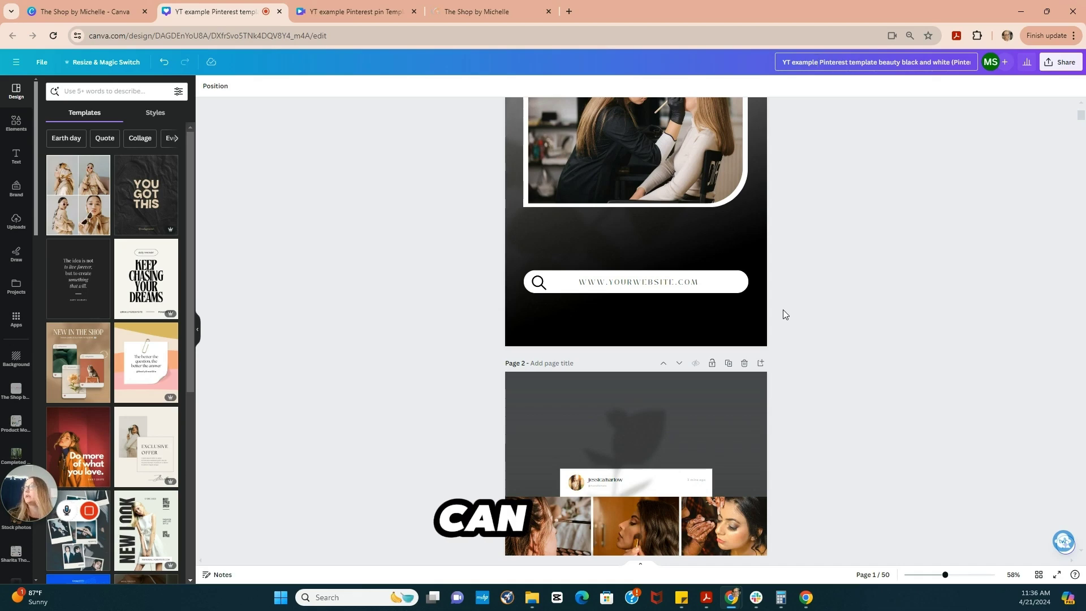
scroll(917, 263, up, 3)
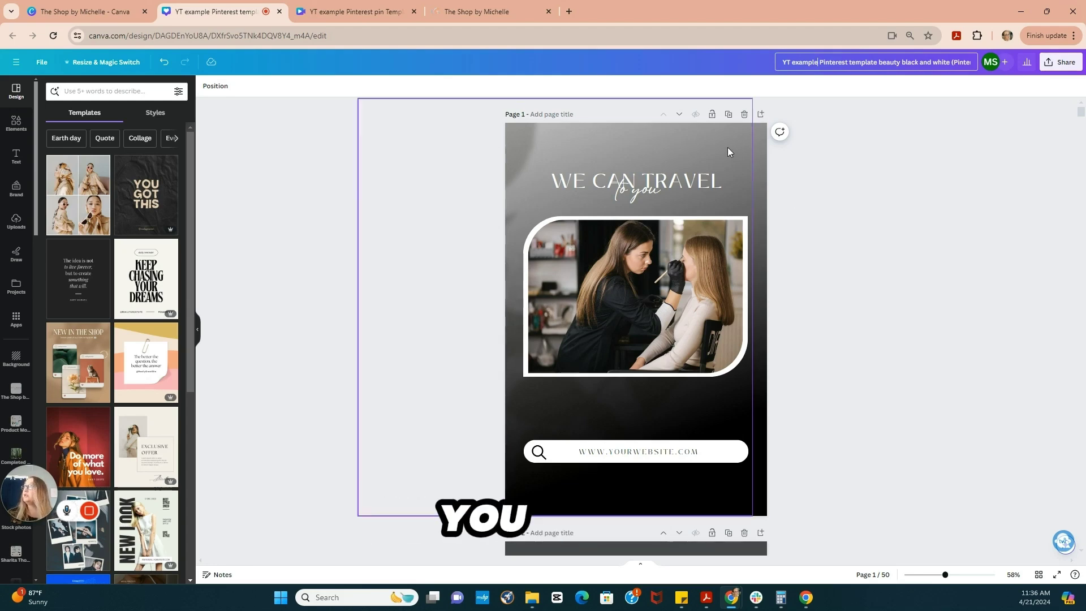
click(758, 170)
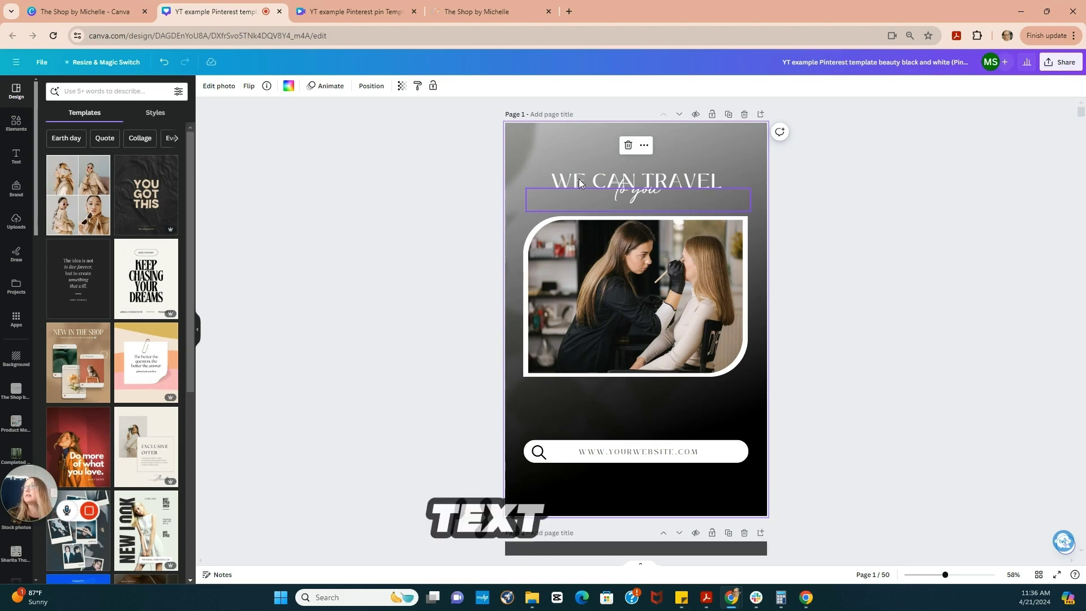
click(609, 175)
drag(643, 195, 638, 206)
click(564, 170)
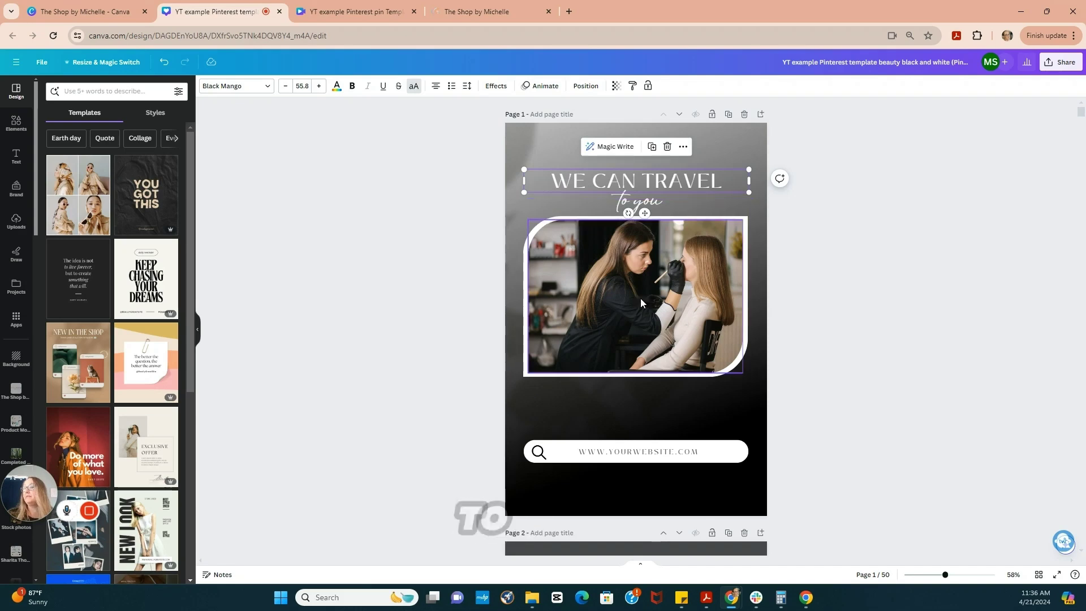
Switch to the brand kit with the handwritten logo and brown palette, and replace page 1's black background color with its slate blue across all pages
scroll(640, 297, down, 2)
click(766, 317)
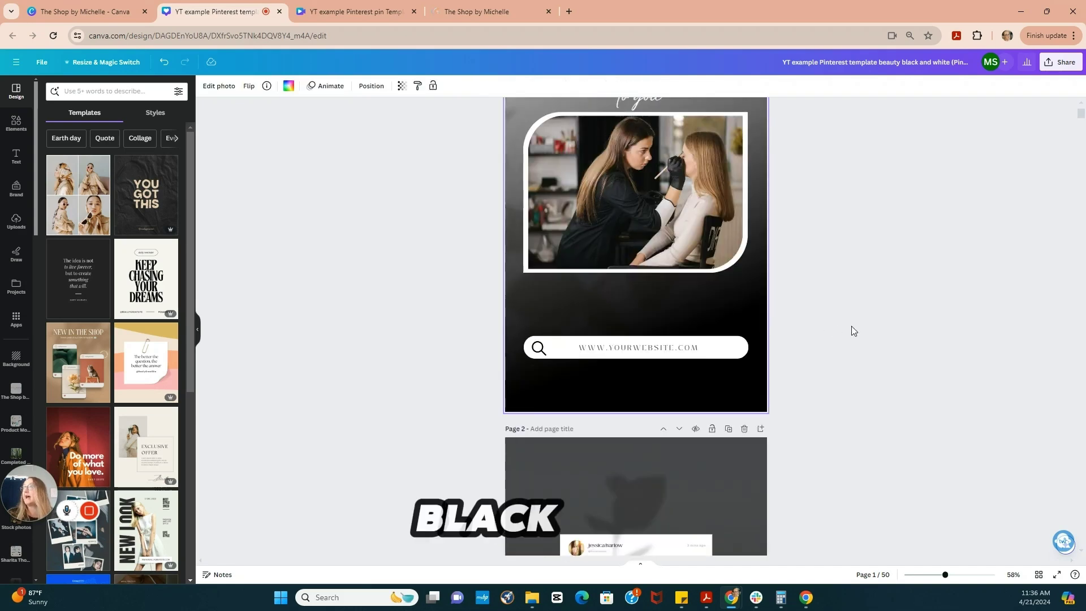
scroll(854, 331, up, 2)
click(288, 86)
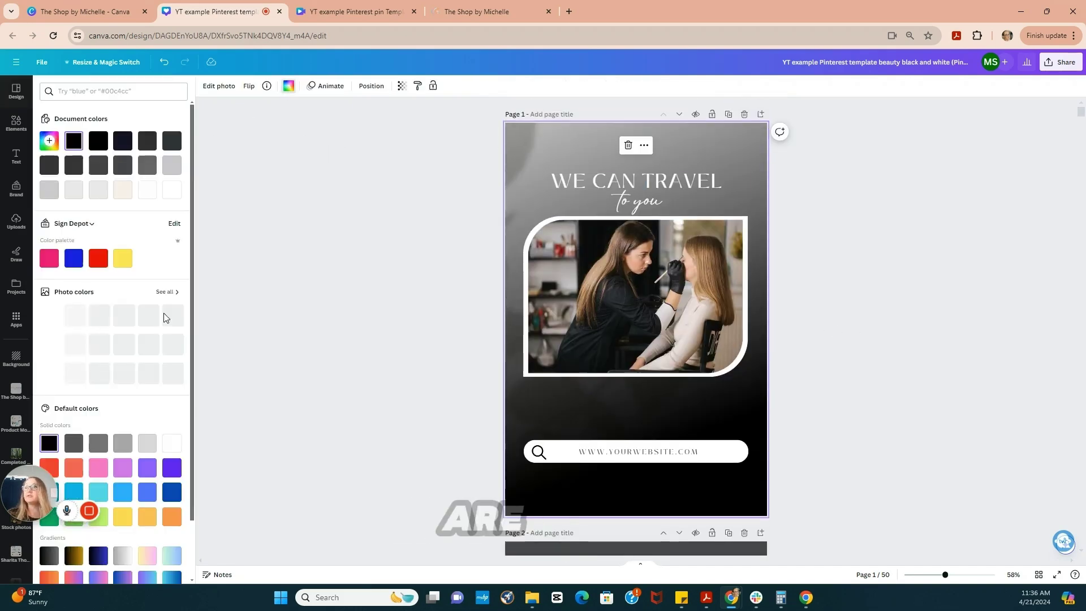
click(72, 224)
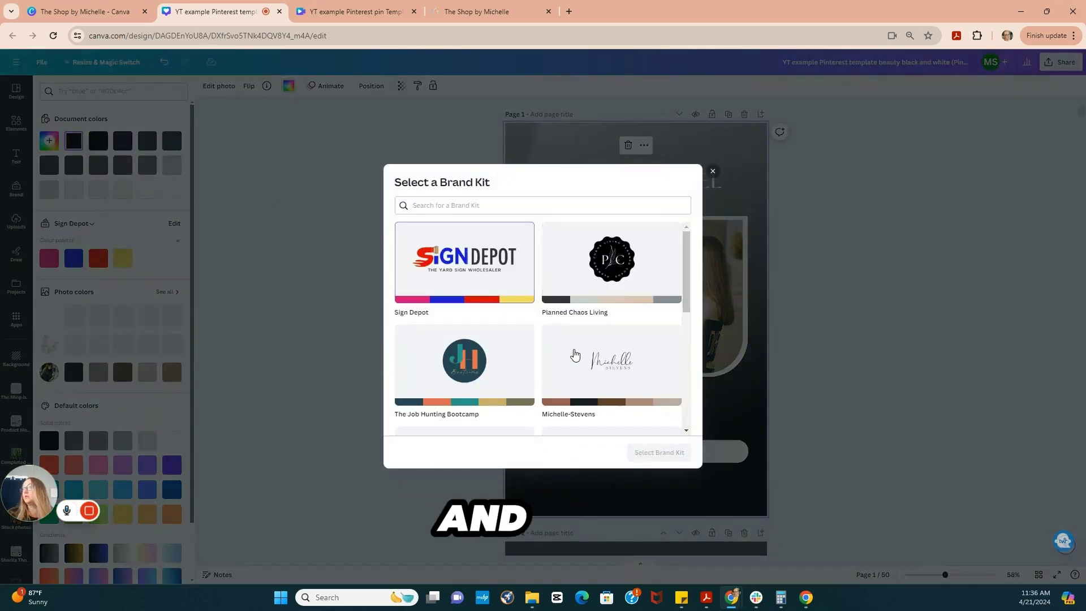
scroll(574, 354, down, 3)
scroll(580, 348, up, 2)
click(584, 316)
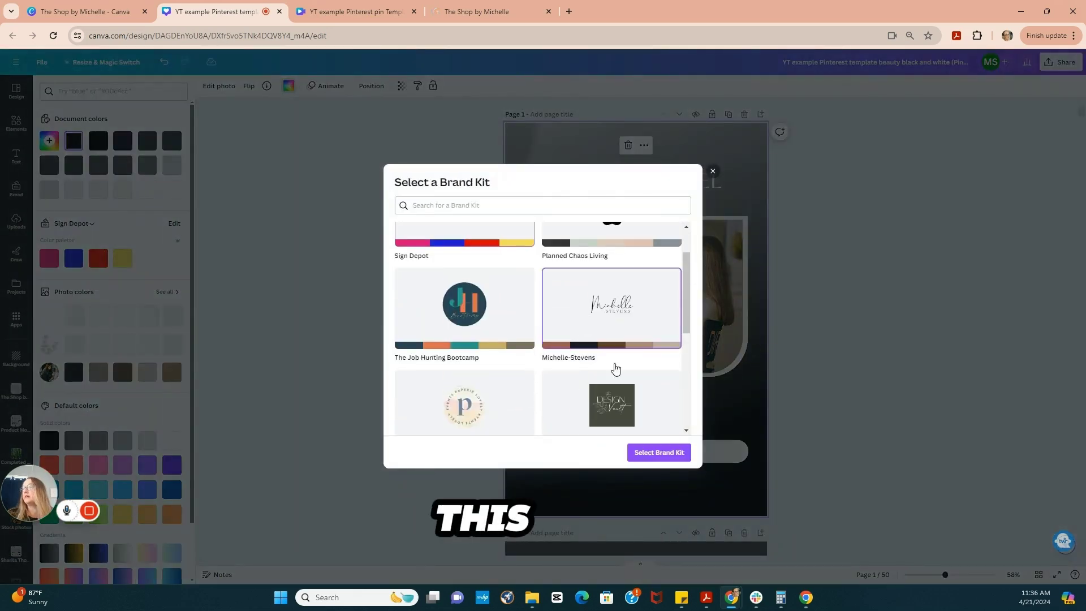
click(657, 452)
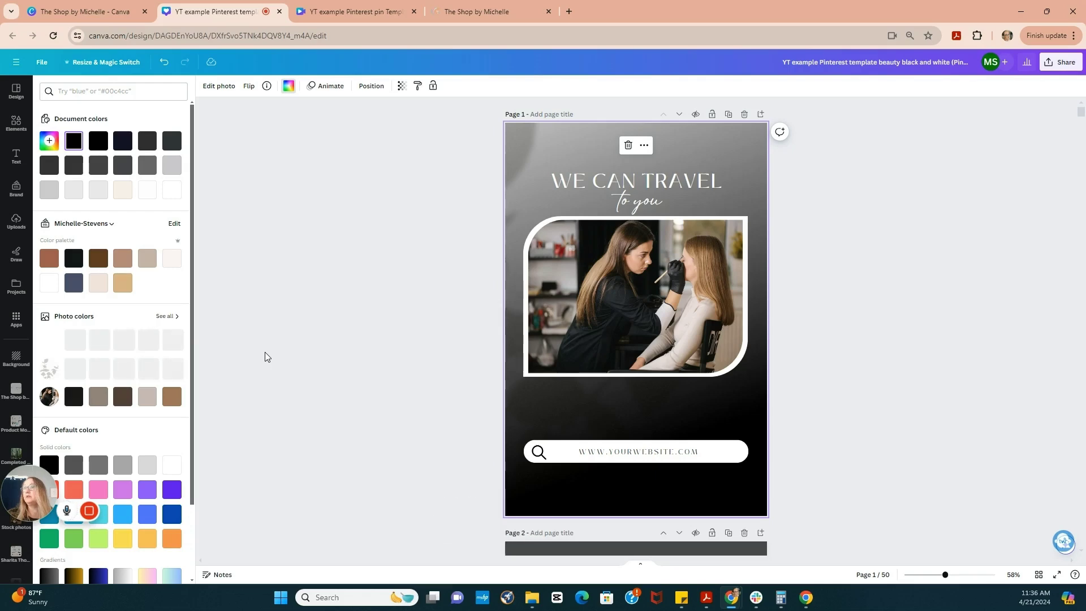
click(74, 291)
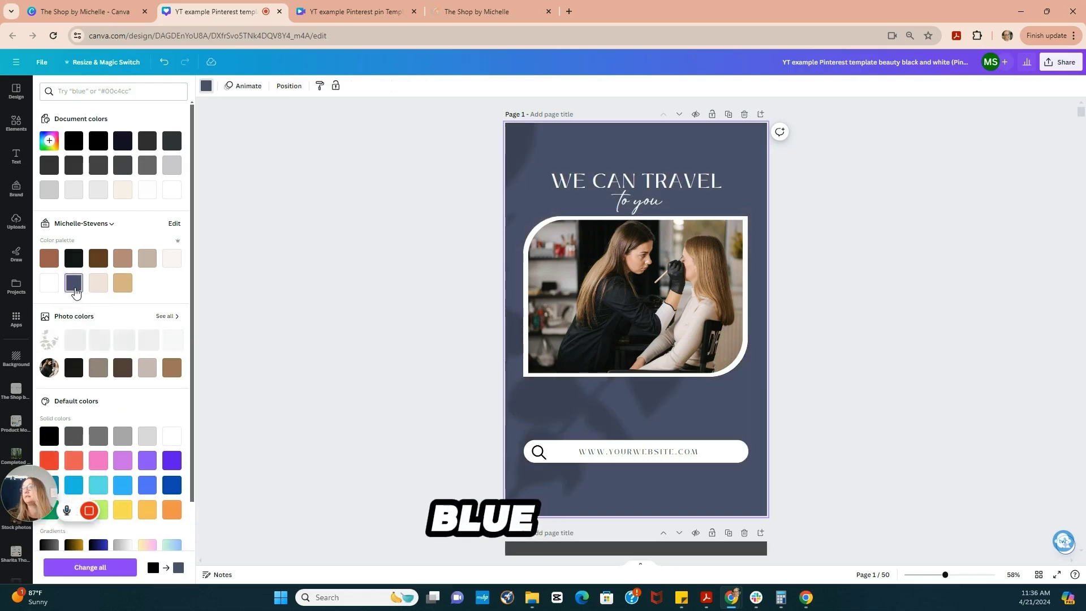
click(90, 567)
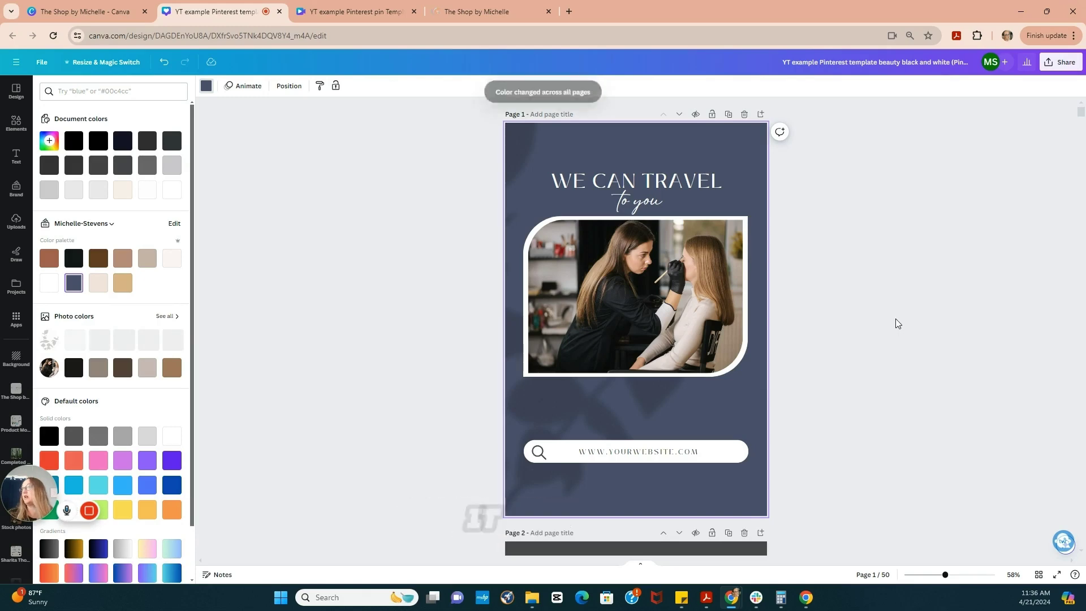
Shift page 2's dark overlay down and to the right, and recolor the background behind it with the brand slate blue
scroll(896, 324, down, 7)
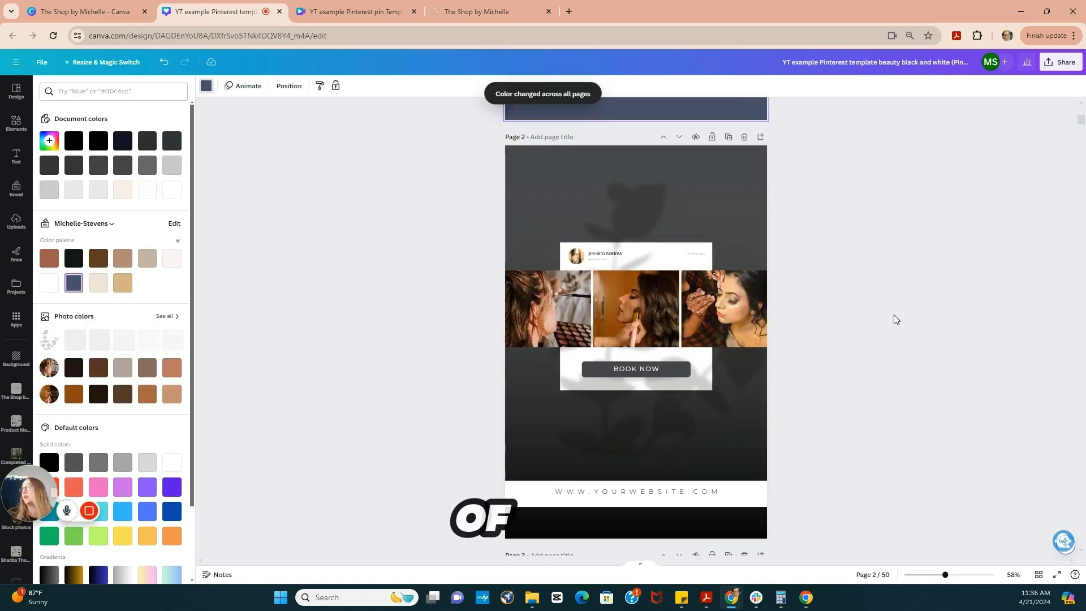
scroll(894, 314, up, 2)
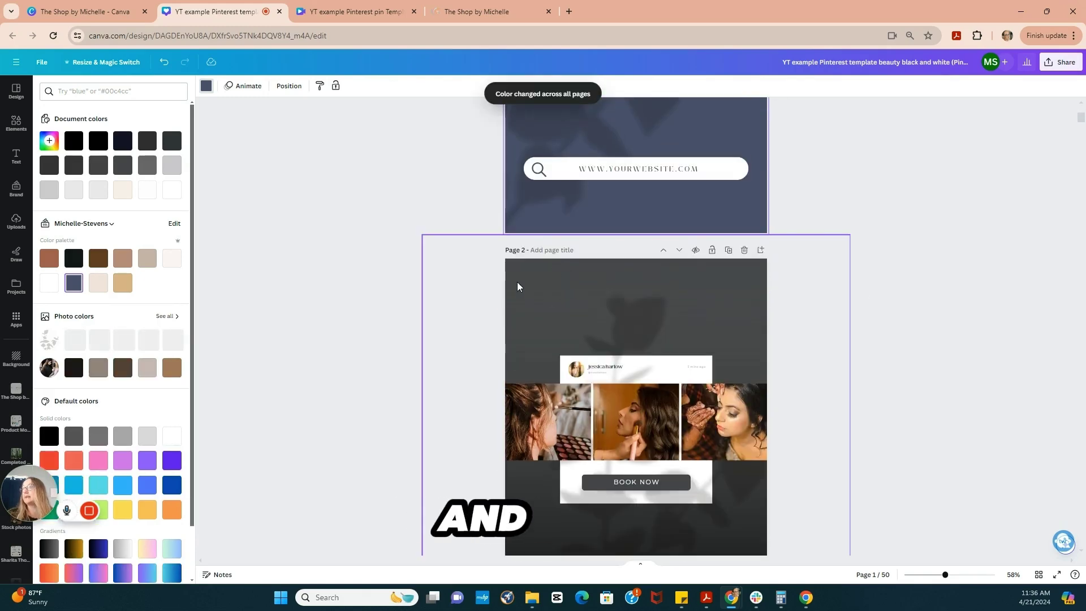
drag(517, 282, 612, 347)
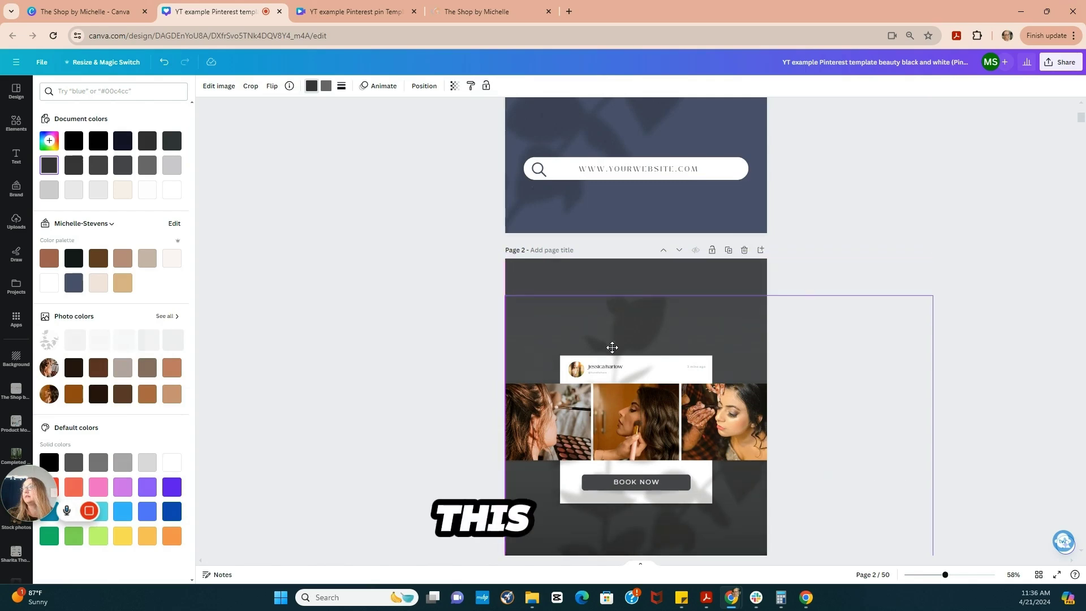
click(545, 272)
click(73, 288)
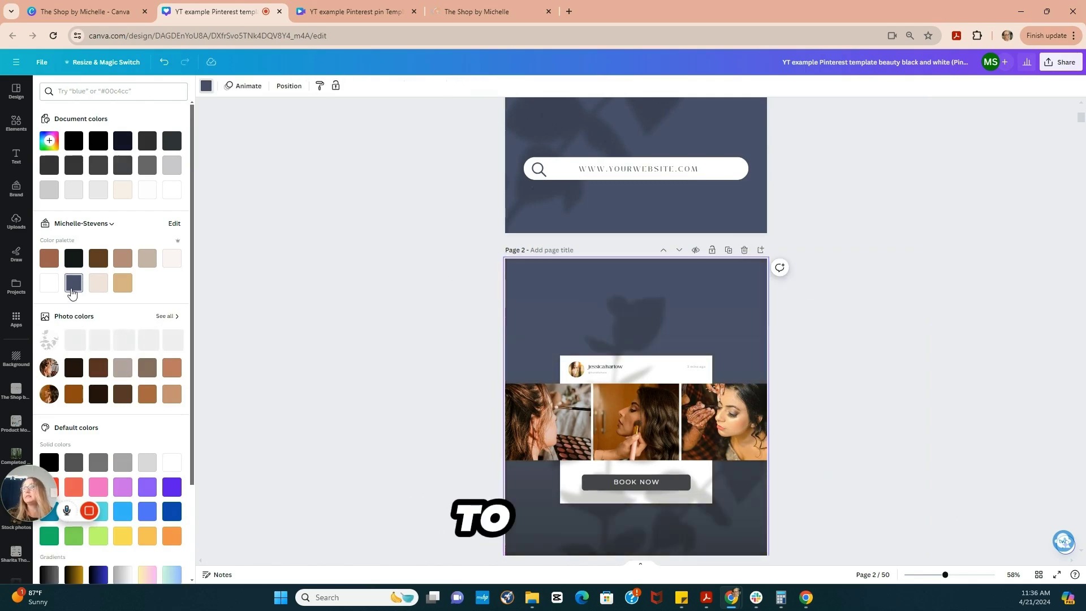
Move page 2's leaf shadow image slightly up and to the left
drag(623, 330, 578, 299)
scroll(864, 323, up, 5)
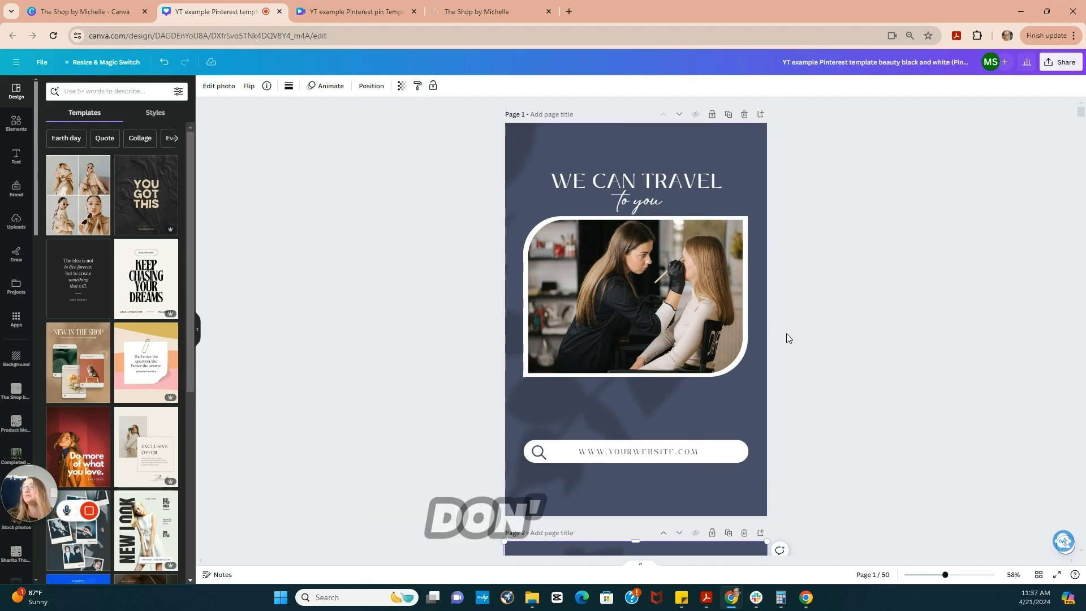
scroll(787, 337, down, 6)
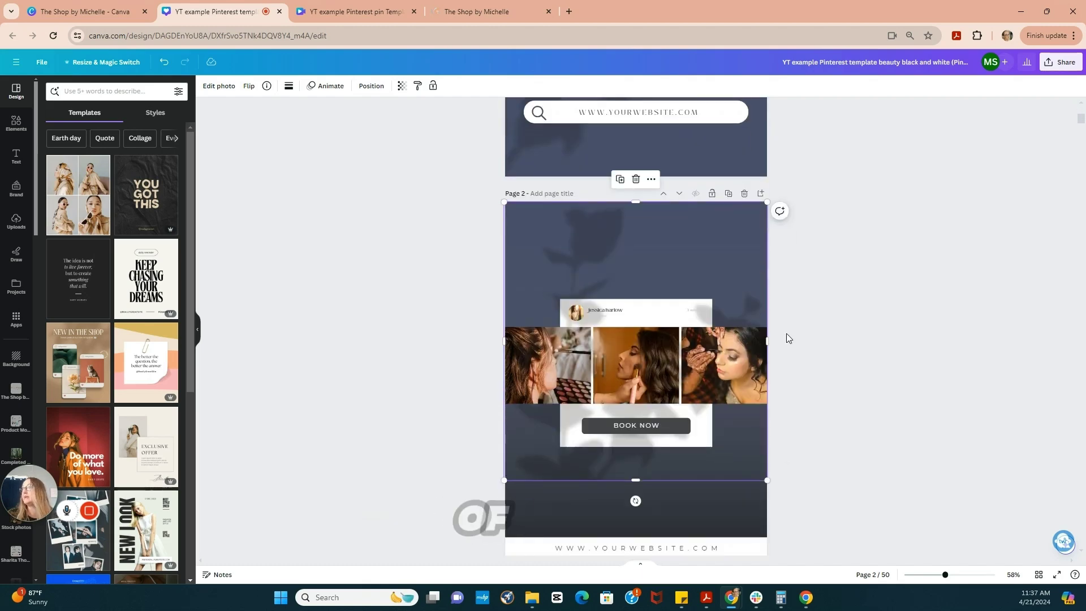
scroll(787, 338, down, 8)
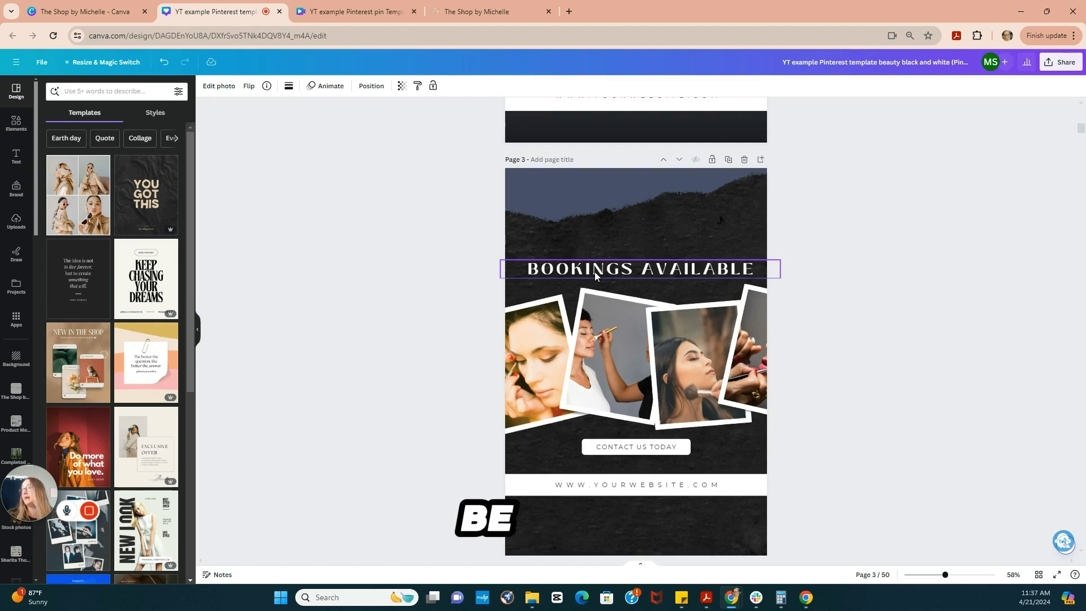
scroll(595, 271, down, 2)
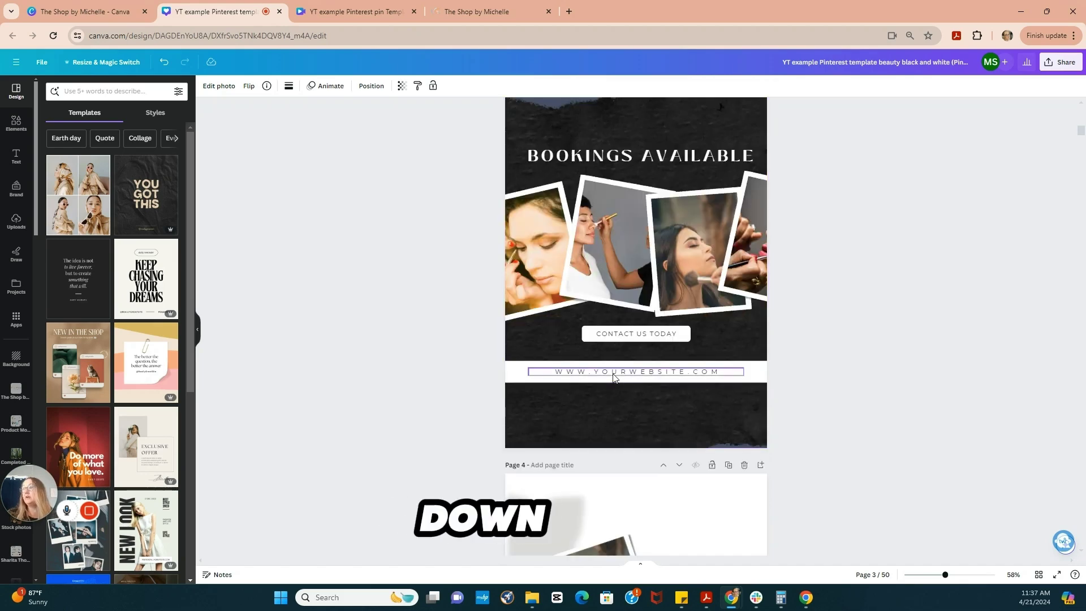
click(651, 377)
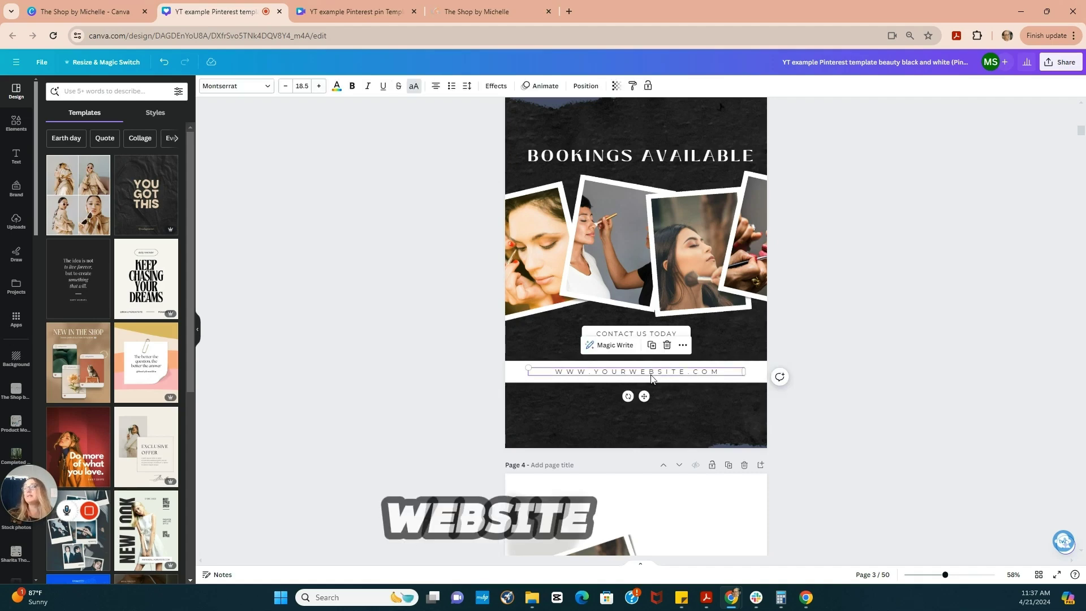
scroll(642, 391, down, 6)
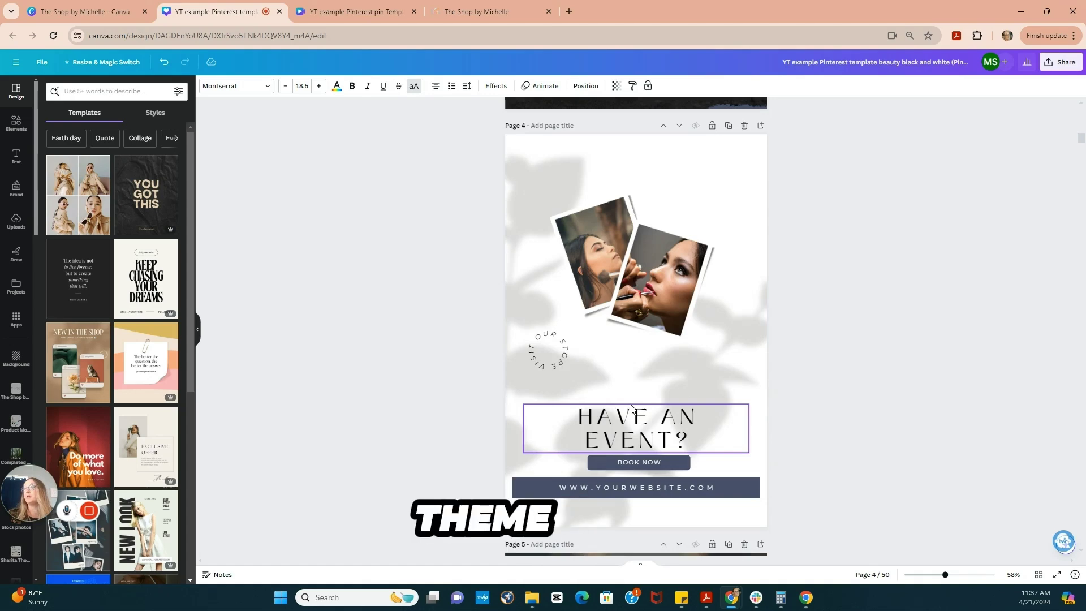
scroll(631, 406, up, 6)
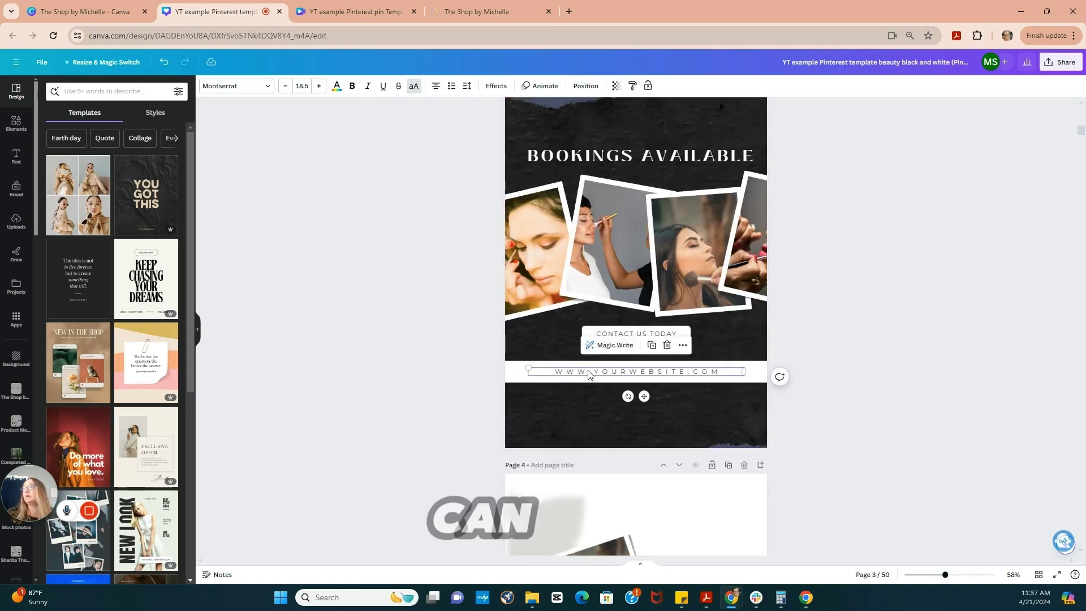
click(44, 62)
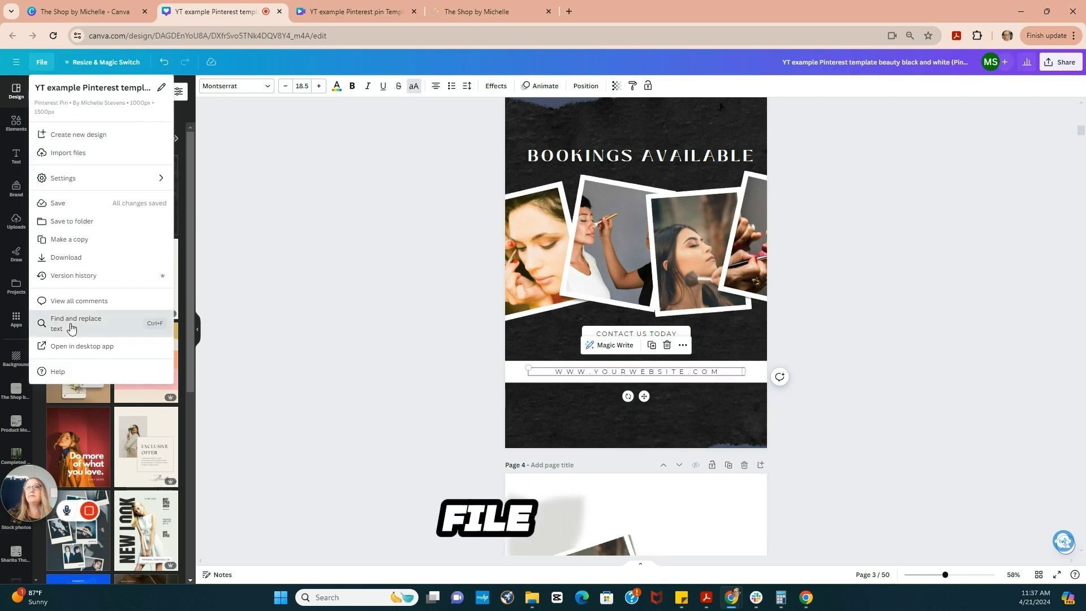
click(71, 327)
click(622, 374)
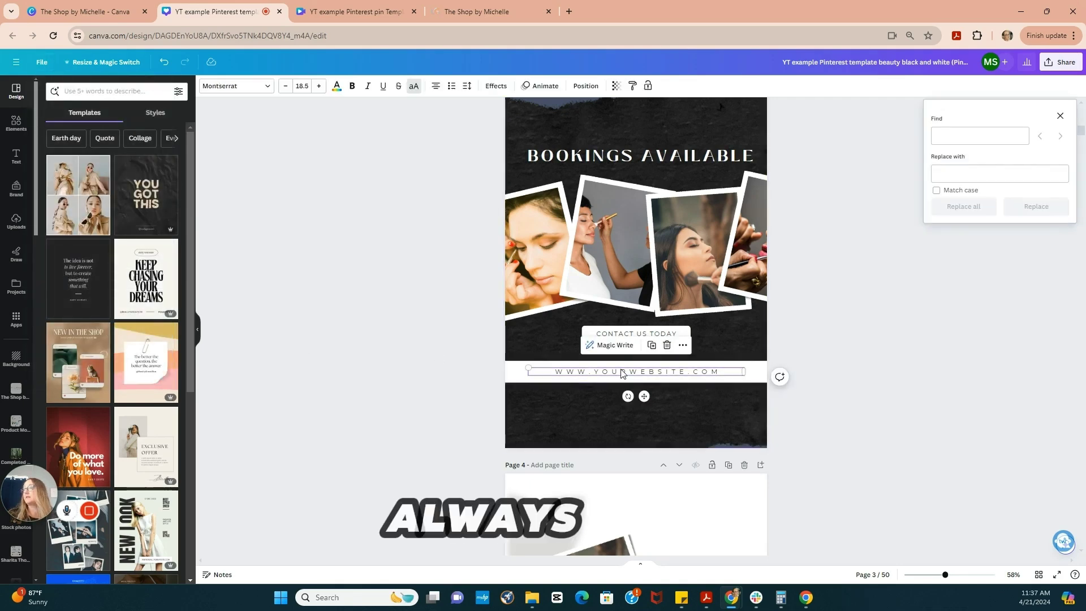
right_click(622, 373)
click(658, 338)
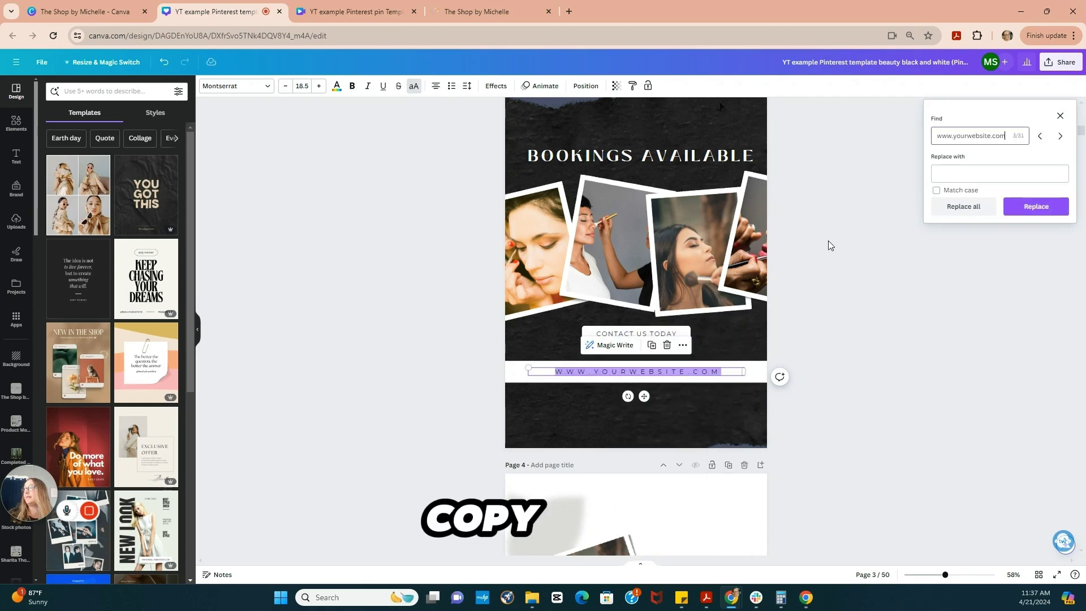
click(960, 177)
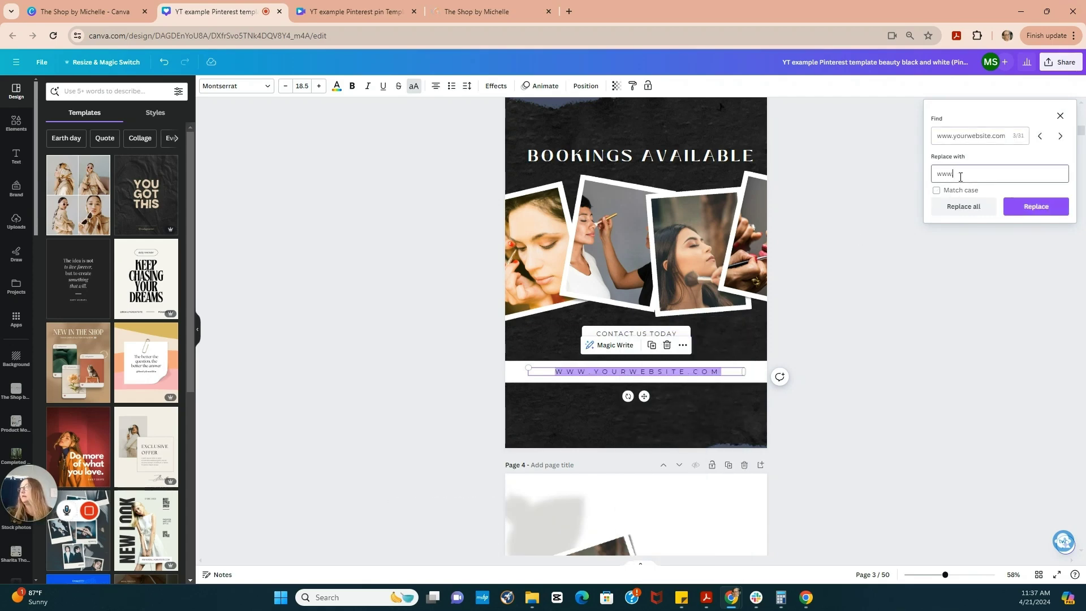
text(www.mysite.com)
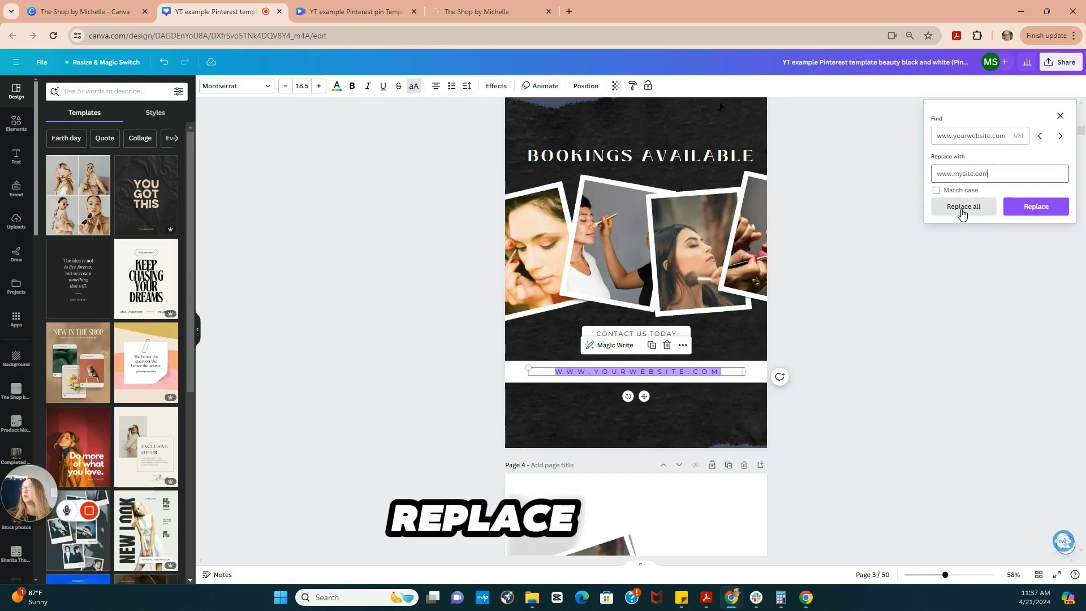
click(962, 207)
scroll(874, 304, down, 3)
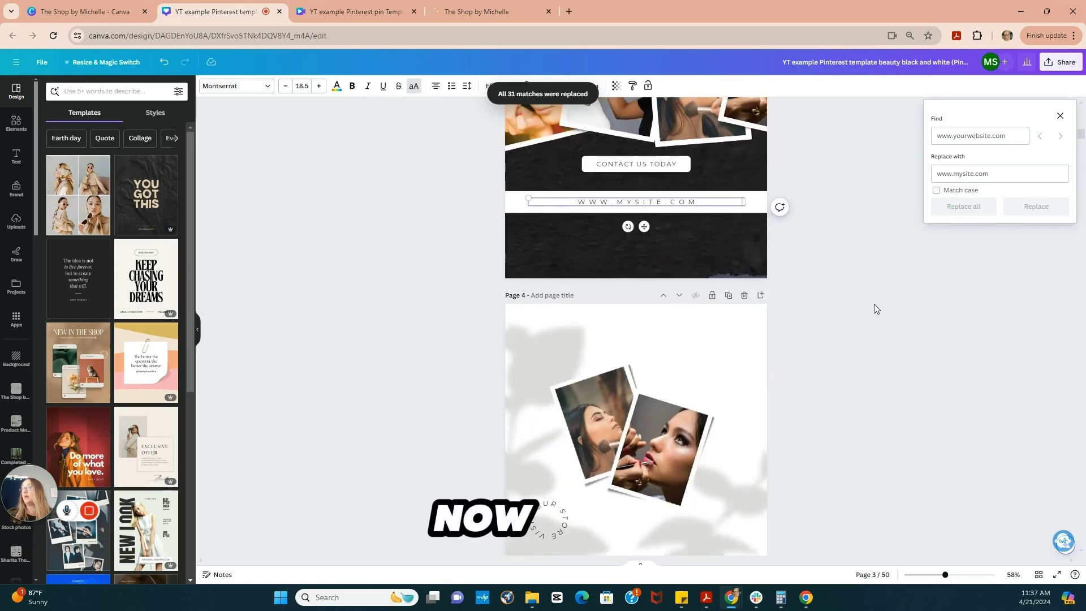
scroll(874, 304, down, 5)
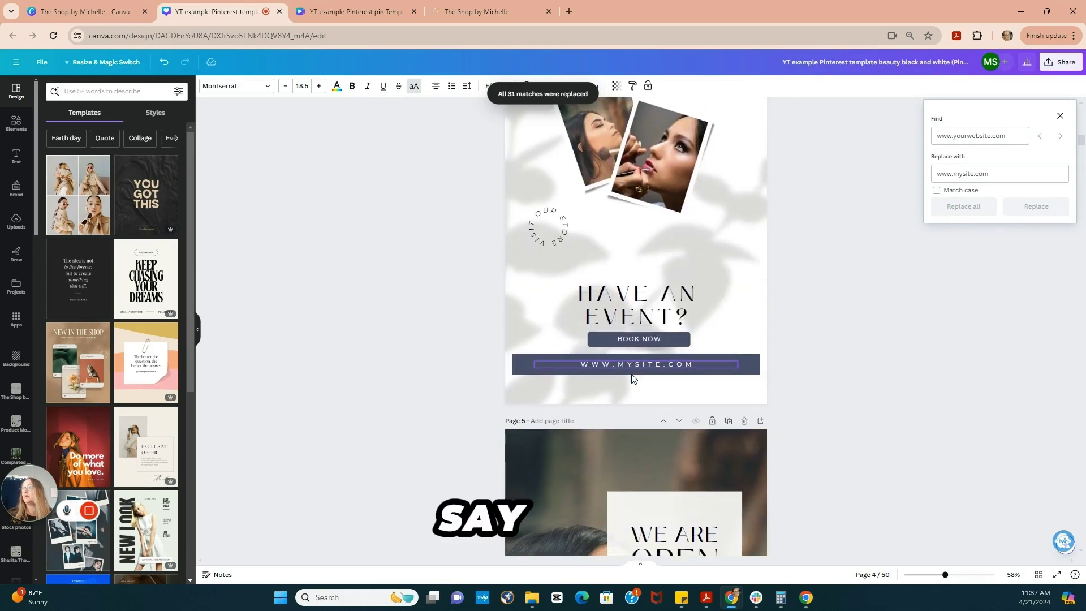
scroll(632, 379, down, 8)
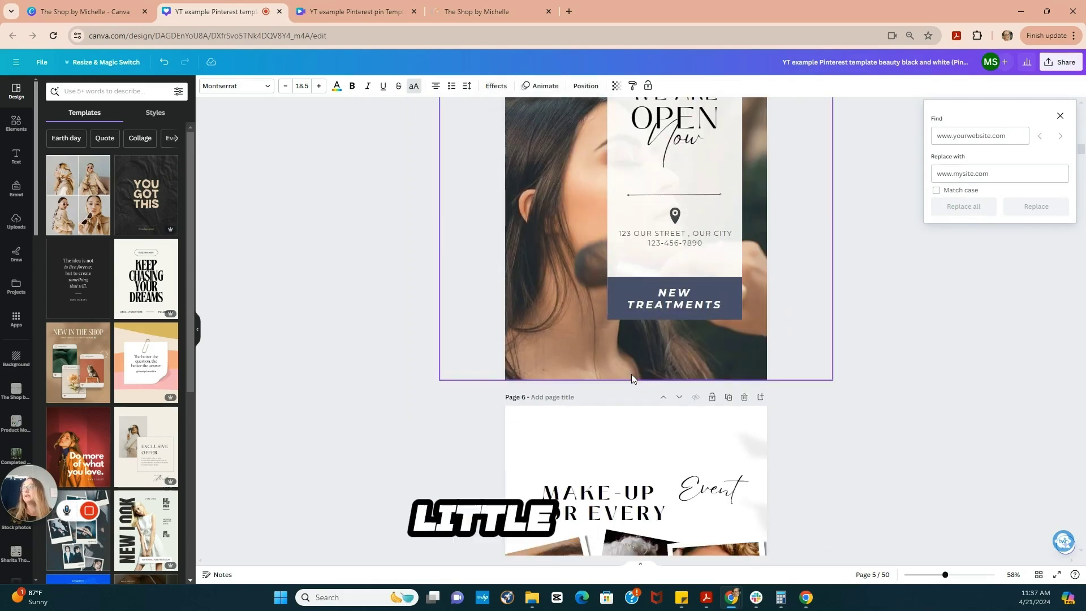
Go to page 6 and search the elements library for "makeup artist photos"
scroll(631, 375, down, 5)
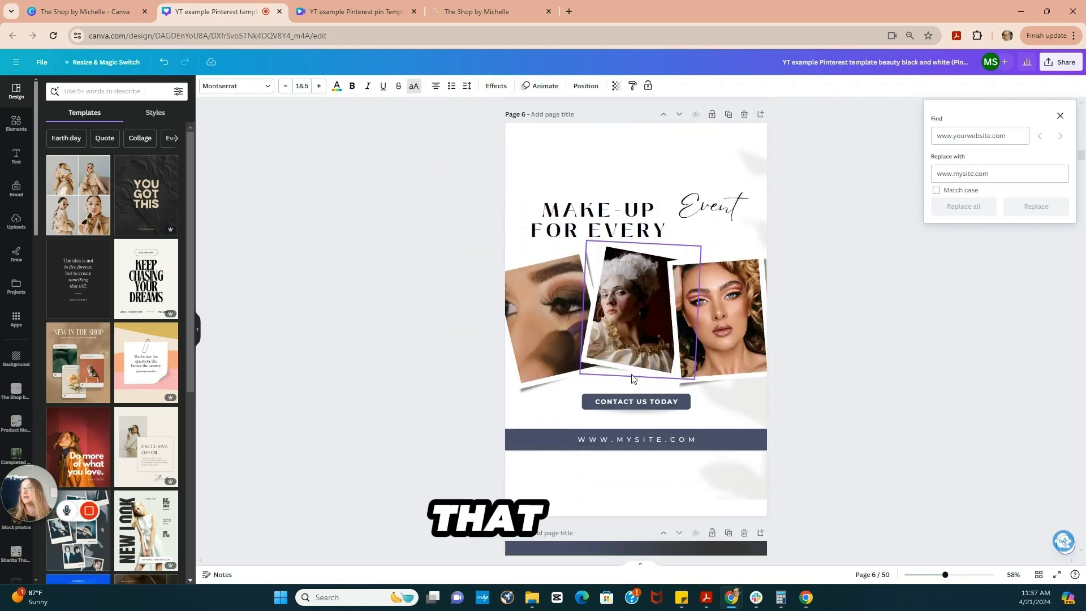
click(16, 223)
click(16, 123)
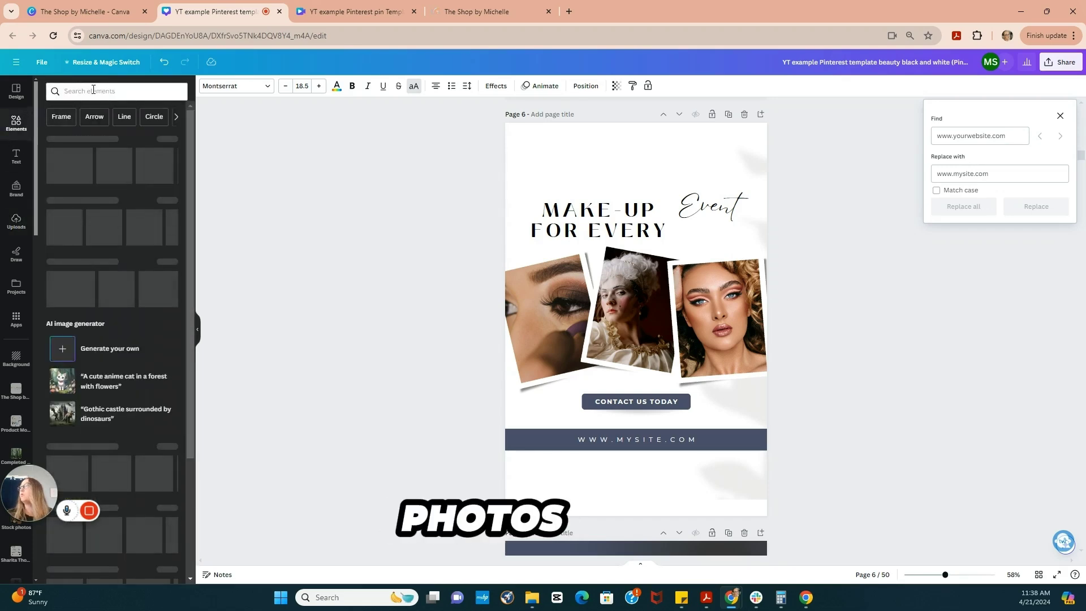
click(93, 91)
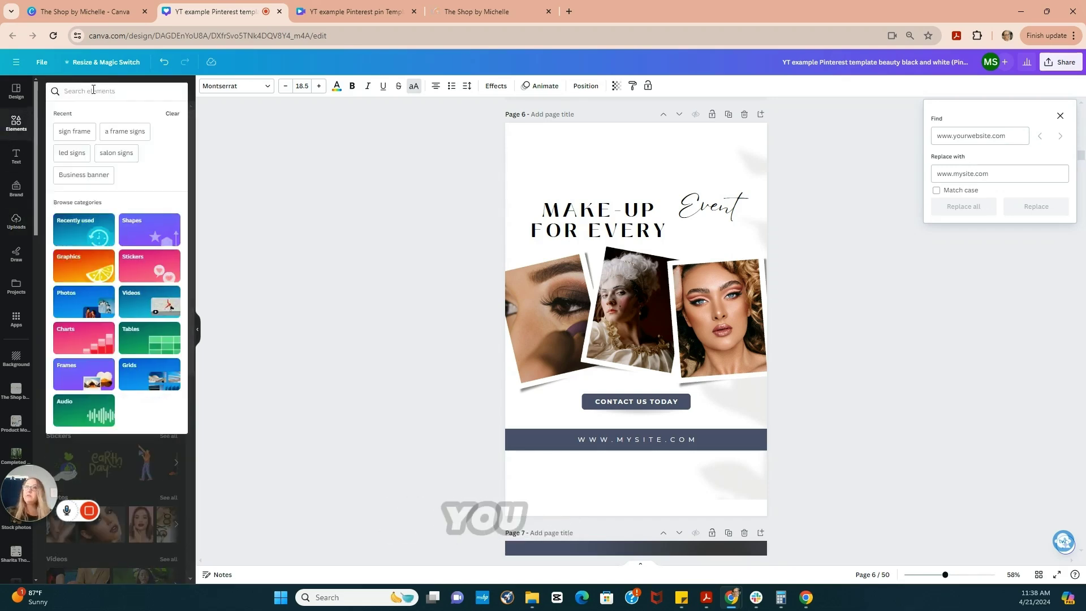
text(b)
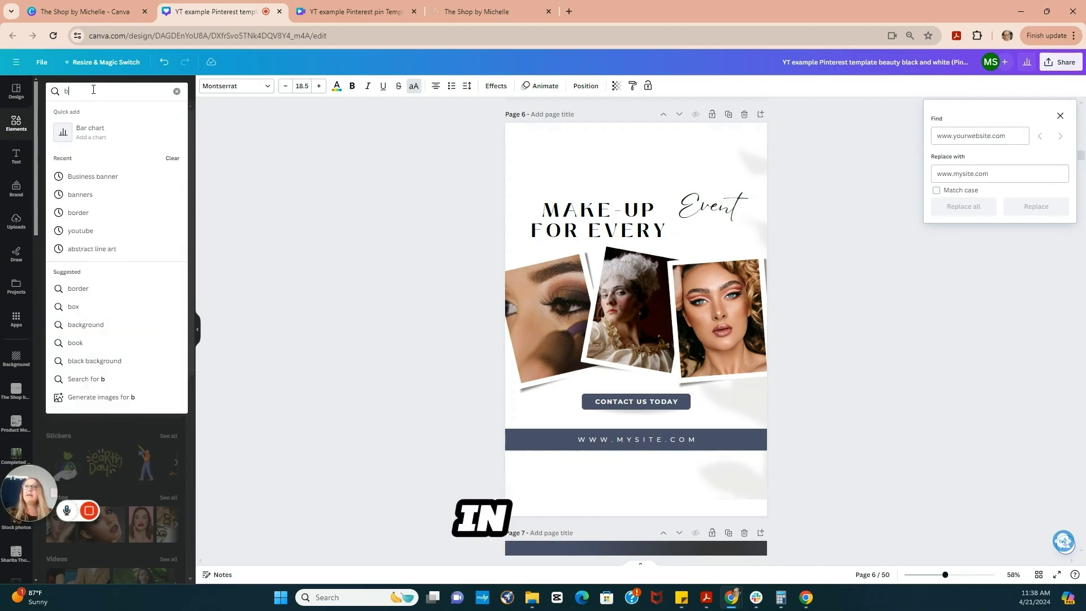
key(BackSpace)
text(make photos)
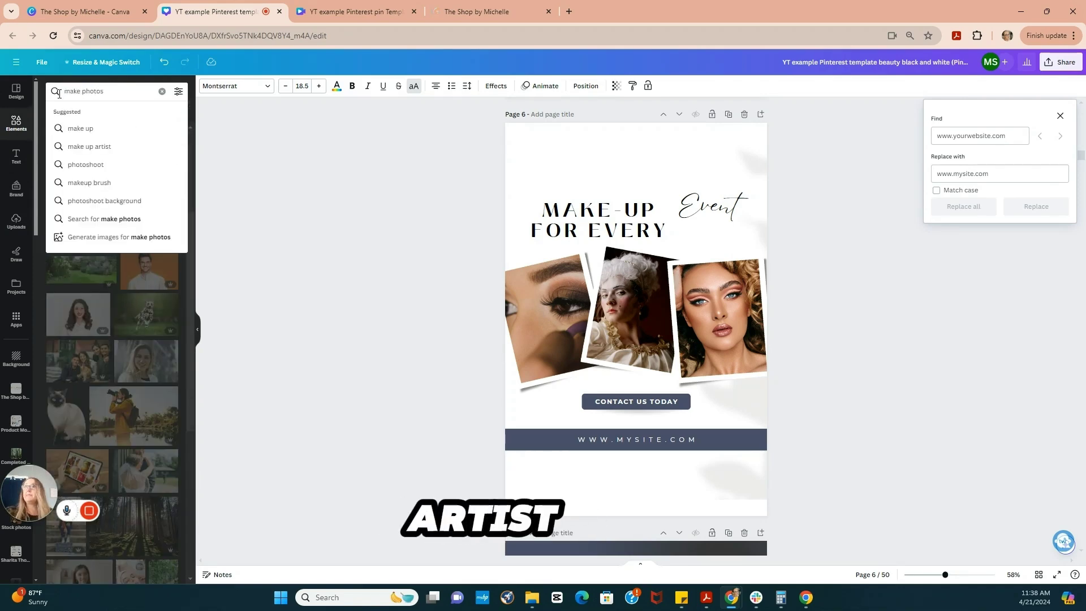
key(Left)
key(Left)
key(Left)
key(Left)
key(Left)
key(Left)
key(Left)
text(up arti)
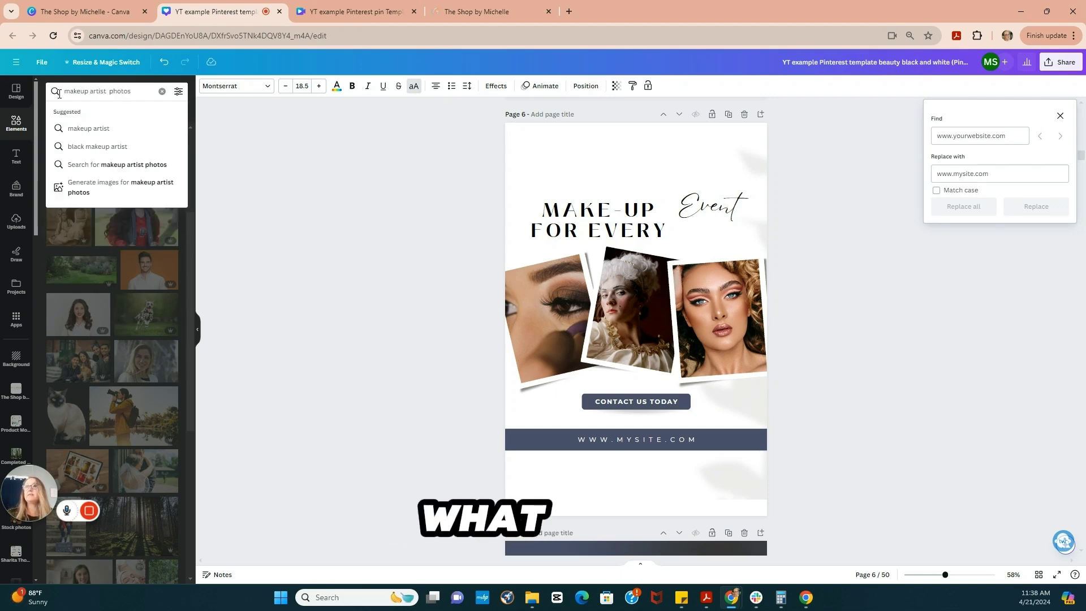
key(Return)
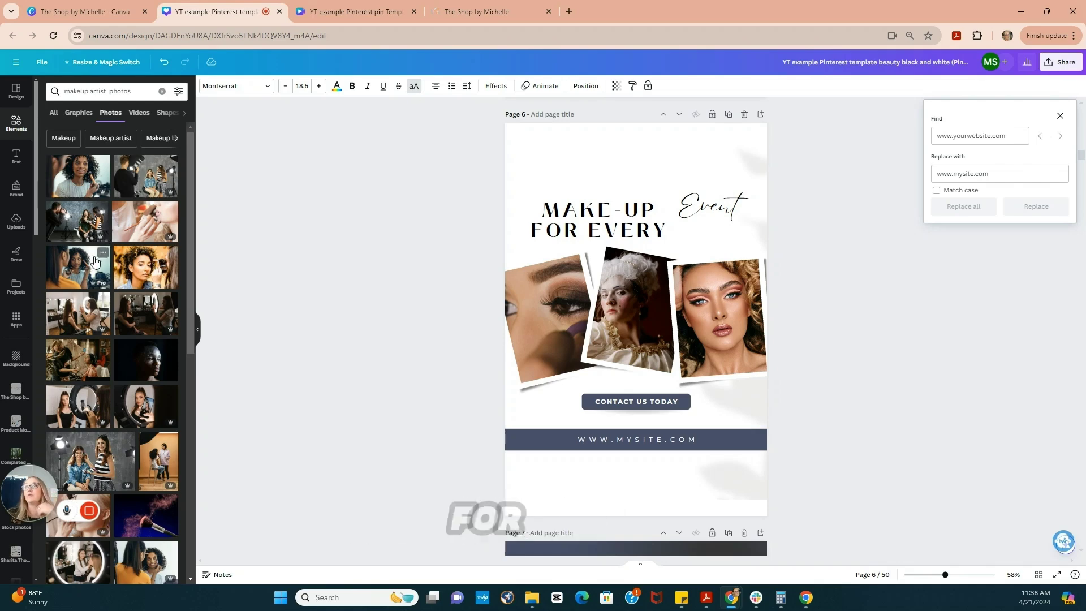
Replace page 6's middle photo with the hand-and-brush image, its left photo with a ring-light shot, and its right with the smiling curly-haired woman
drag(481, 292, 625, 314)
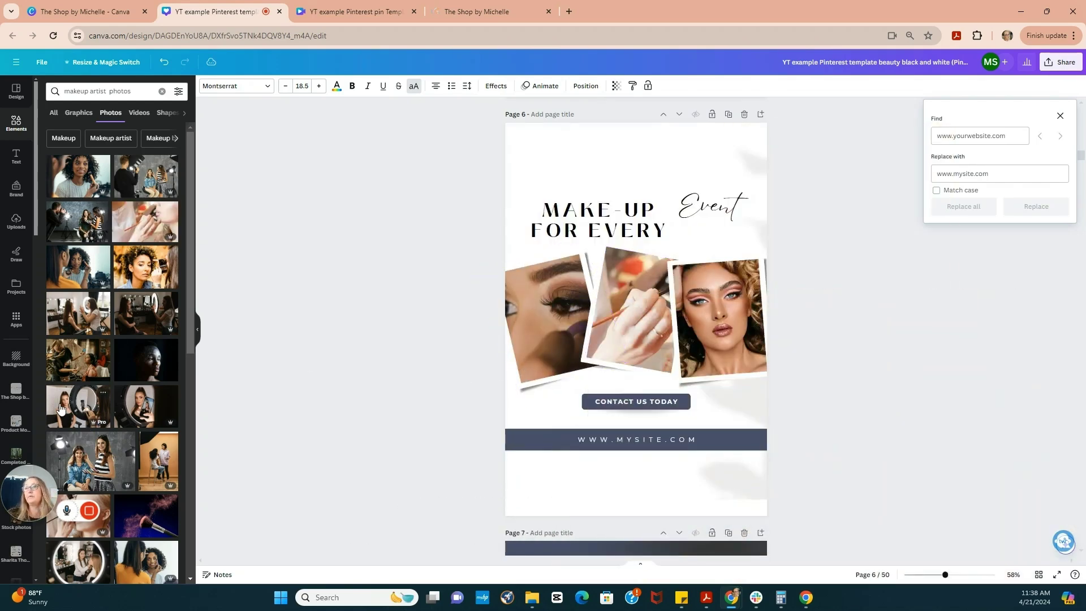
drag(84, 419, 546, 317)
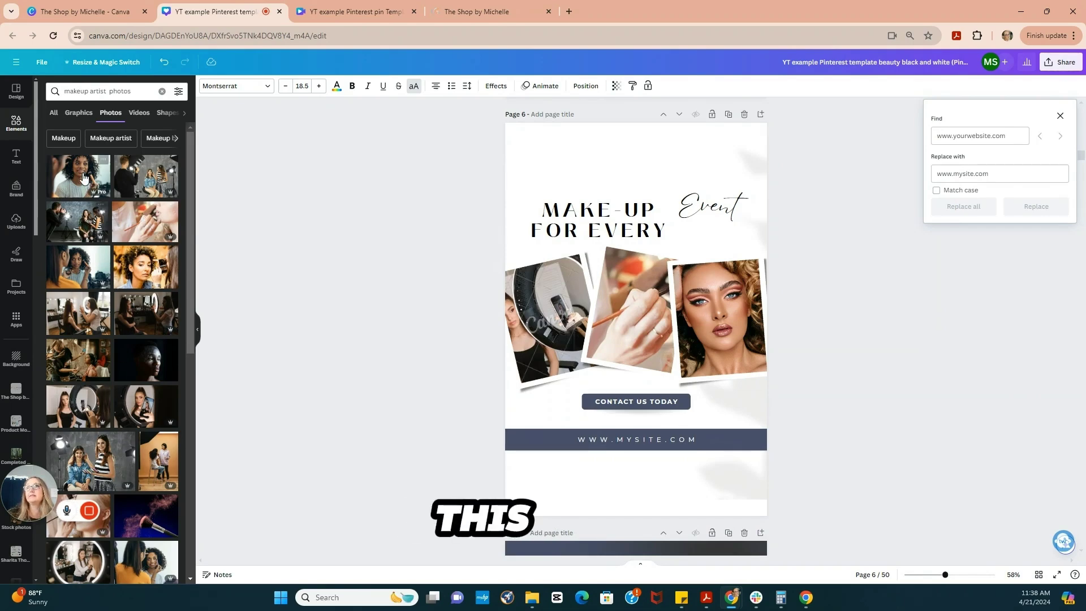
drag(101, 167, 707, 319)
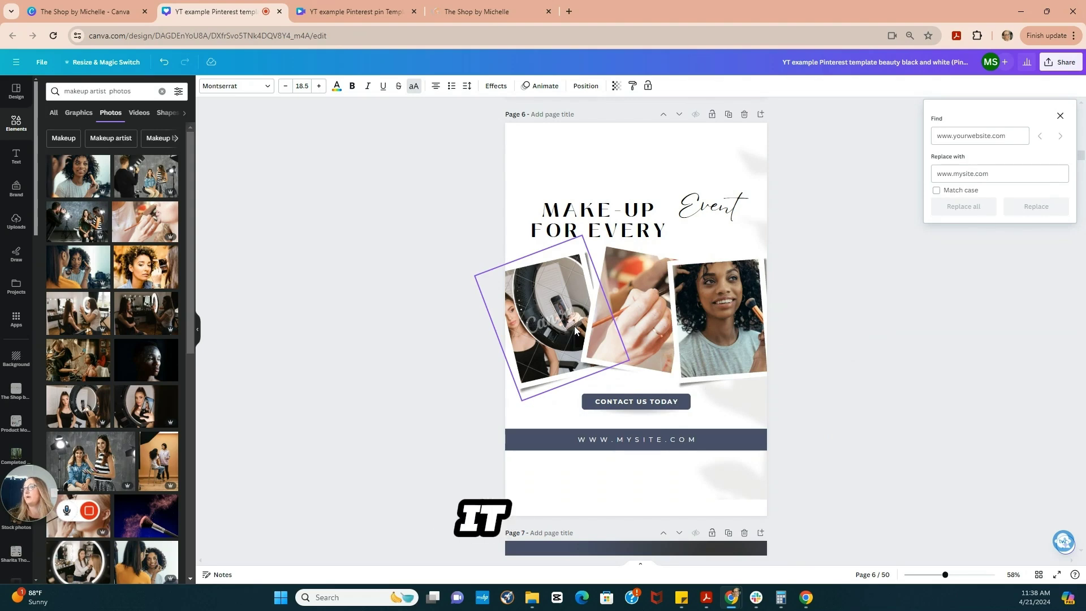
Set page 8's "30%" text to the Black Mango font and change all Montserrat text to it across the design
scroll(575, 326, down, 3)
scroll(575, 331, down, 5)
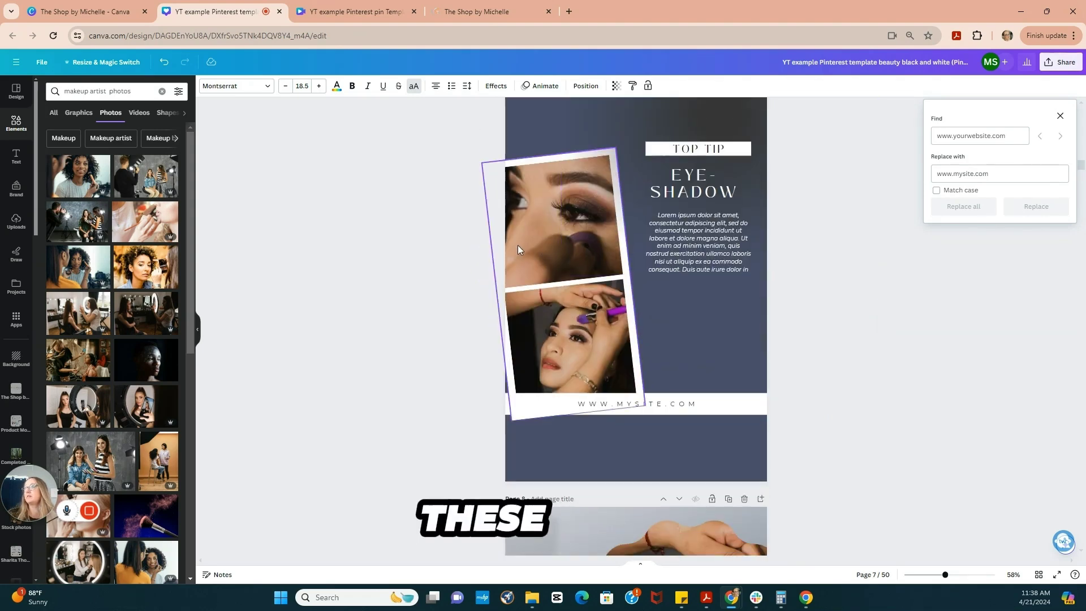
scroll(548, 243, down, 6)
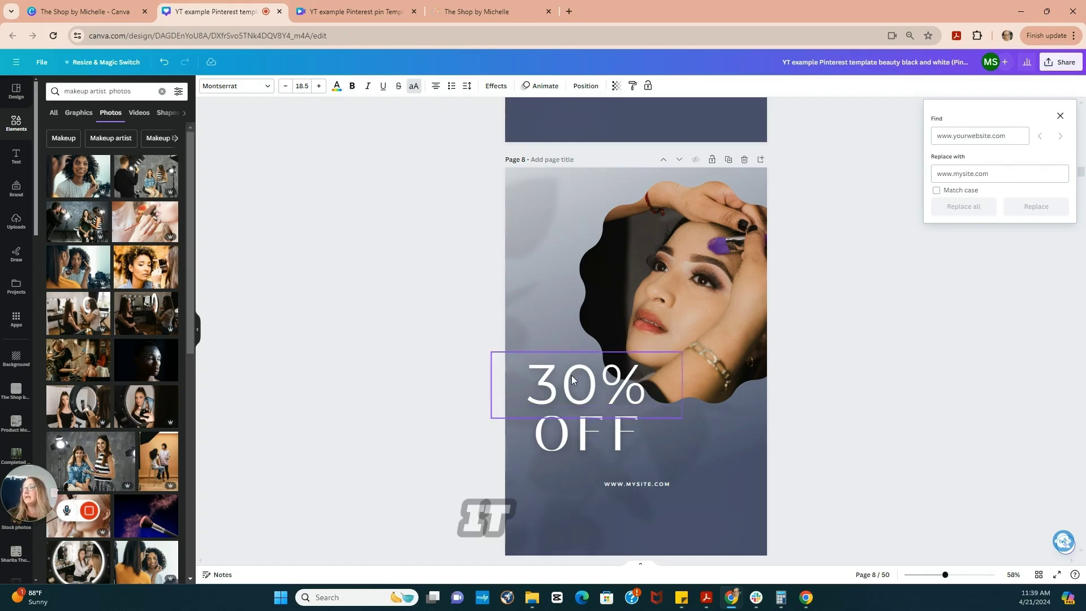
click(588, 399)
click(230, 86)
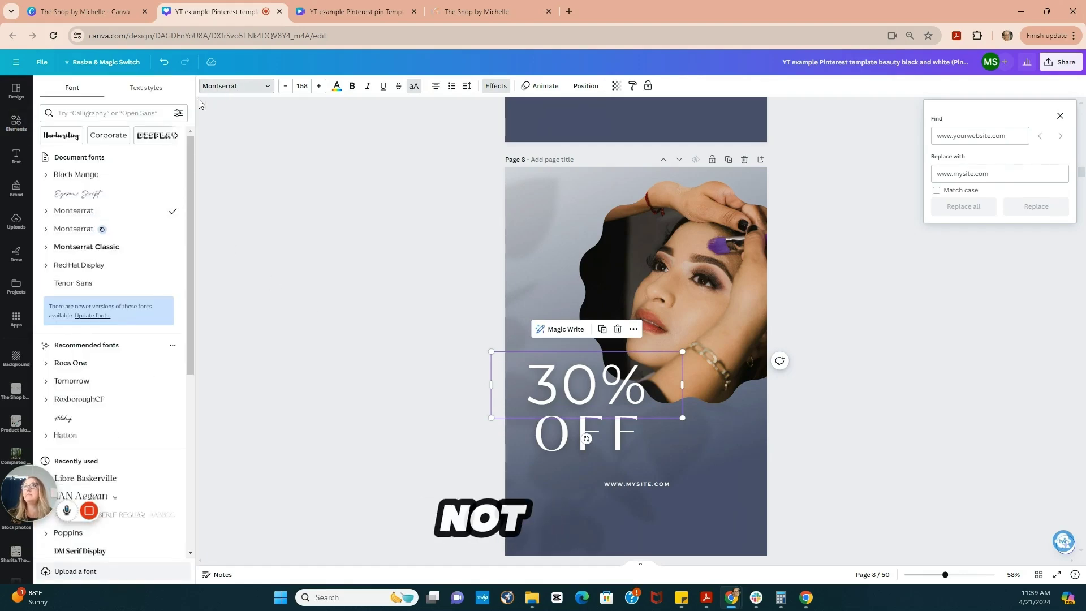
click(88, 175)
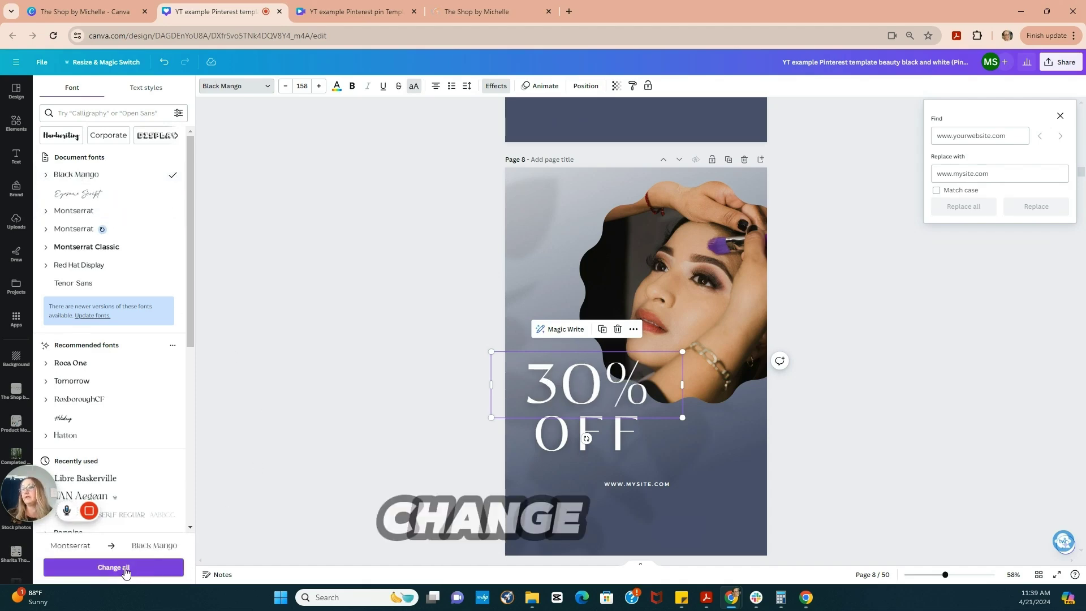
click(124, 568)
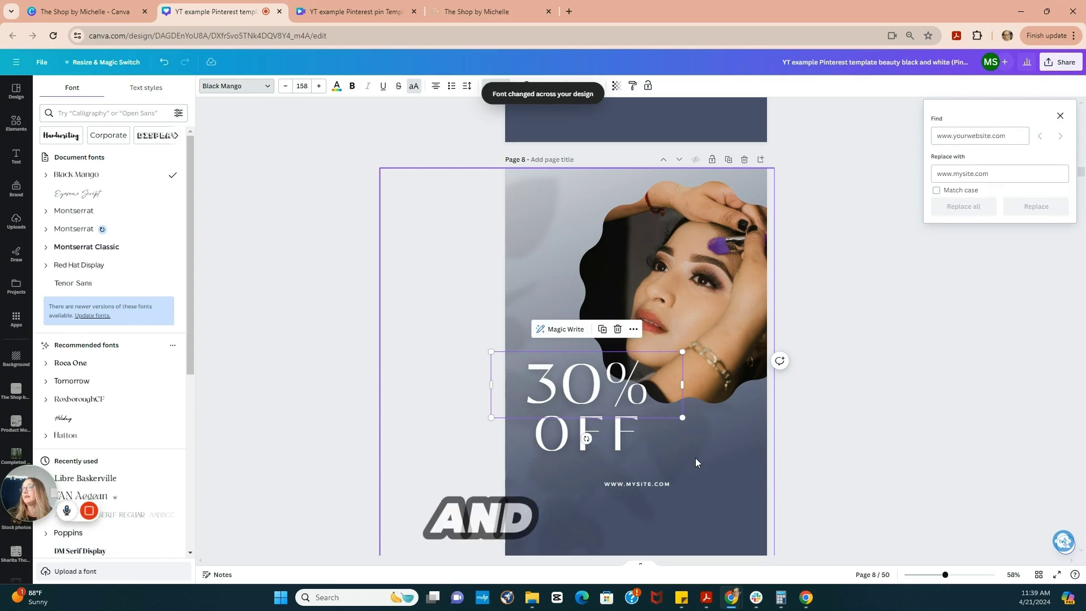
scroll(694, 458, up, 3)
scroll(695, 457, up, 12)
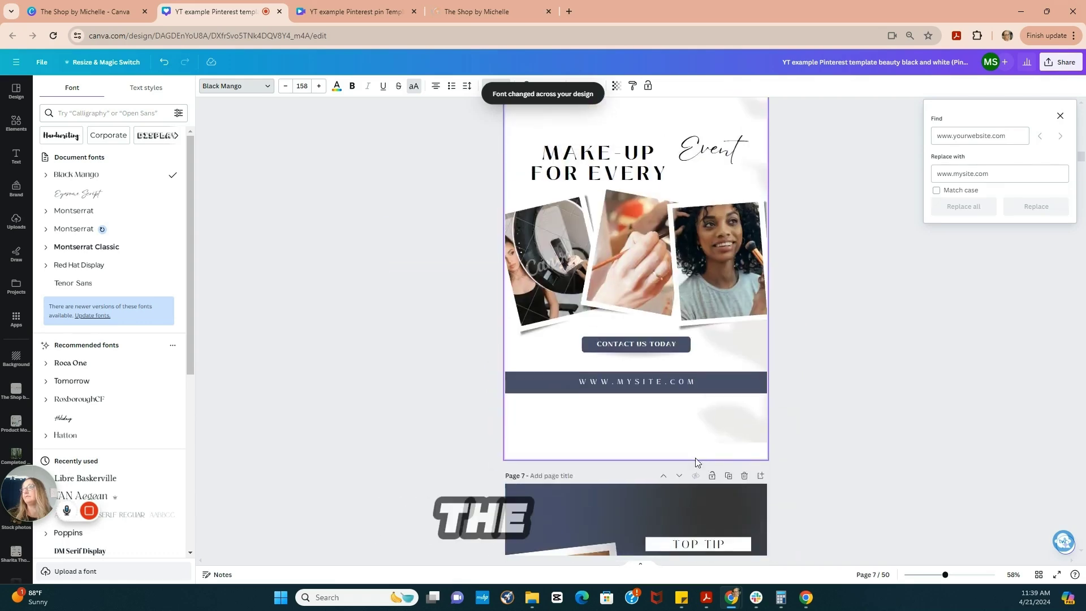
Set page 6's "Event" text to the Blackstone font and change all Eyesome Script text to it across the design
click(695, 151)
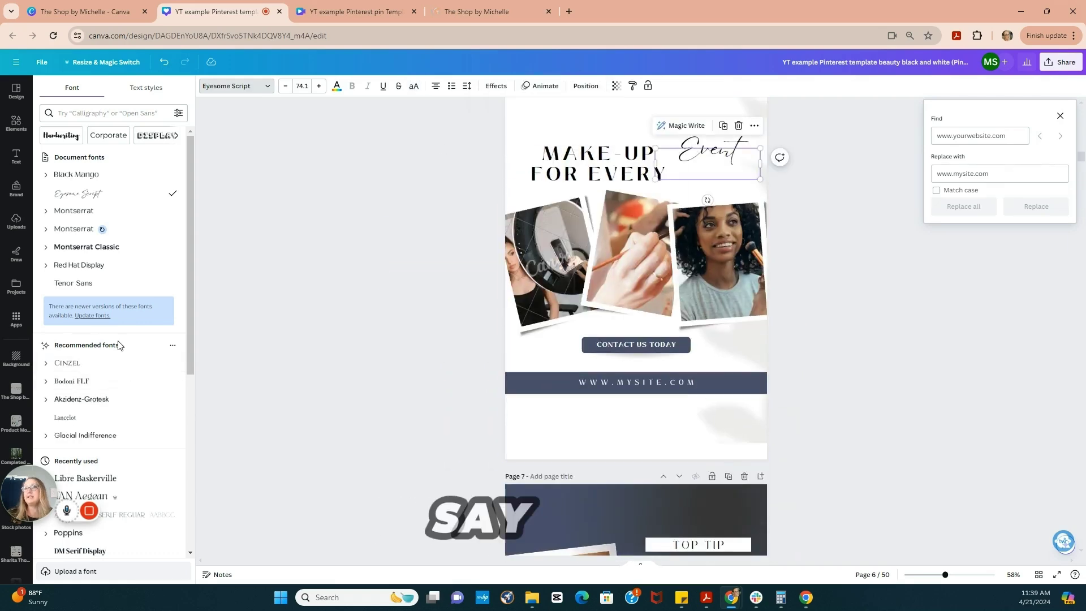
scroll(116, 356, down, 3)
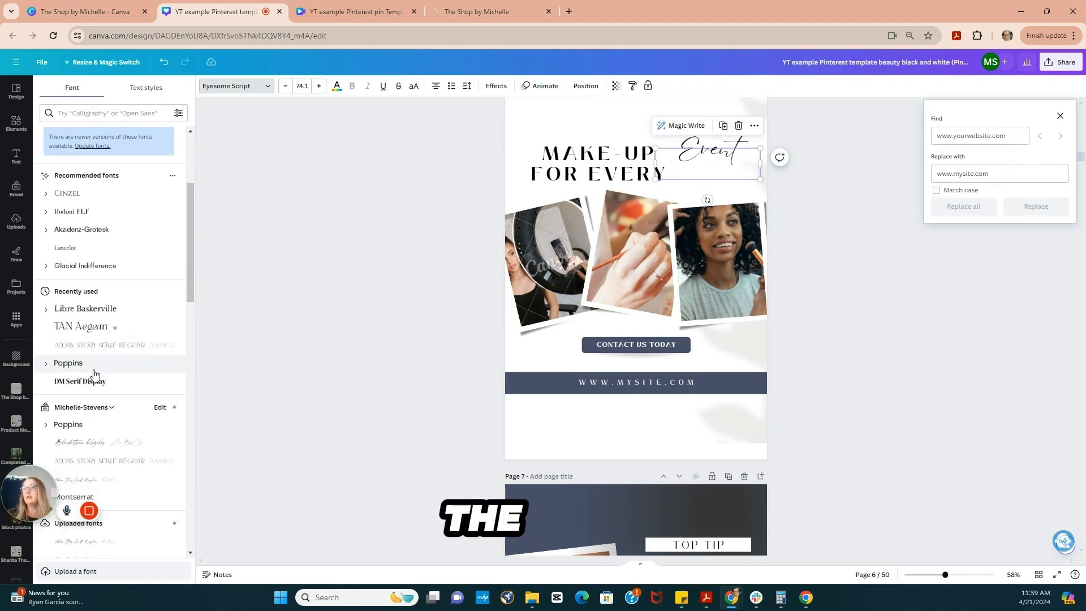
click(93, 446)
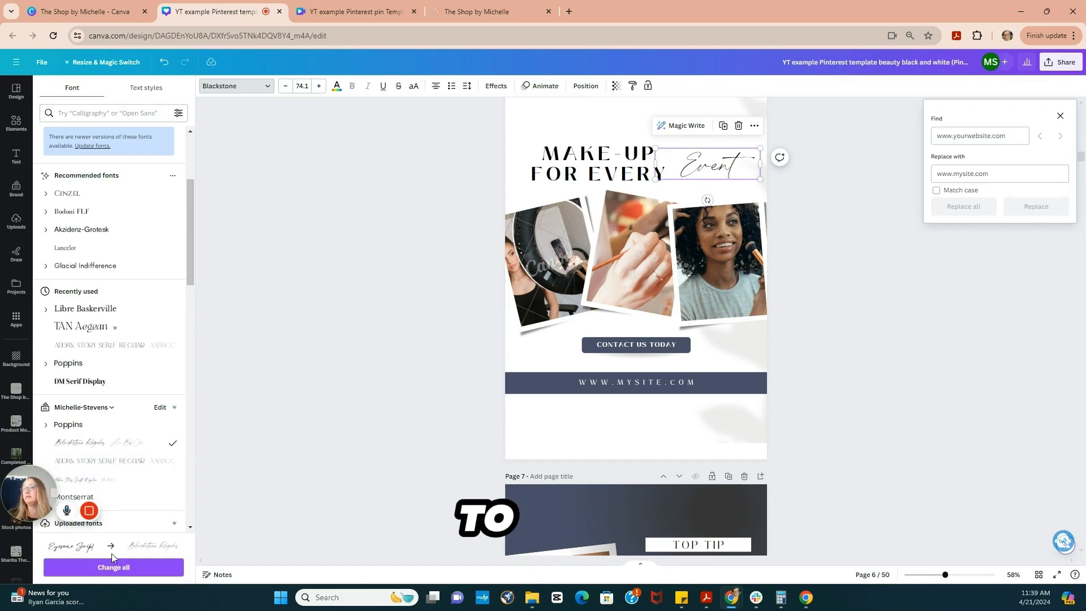
click(105, 568)
Review pages 7 to 11 to check how the replaced fonts fit their headings, availability lists and contact details
scroll(834, 321, down, 5)
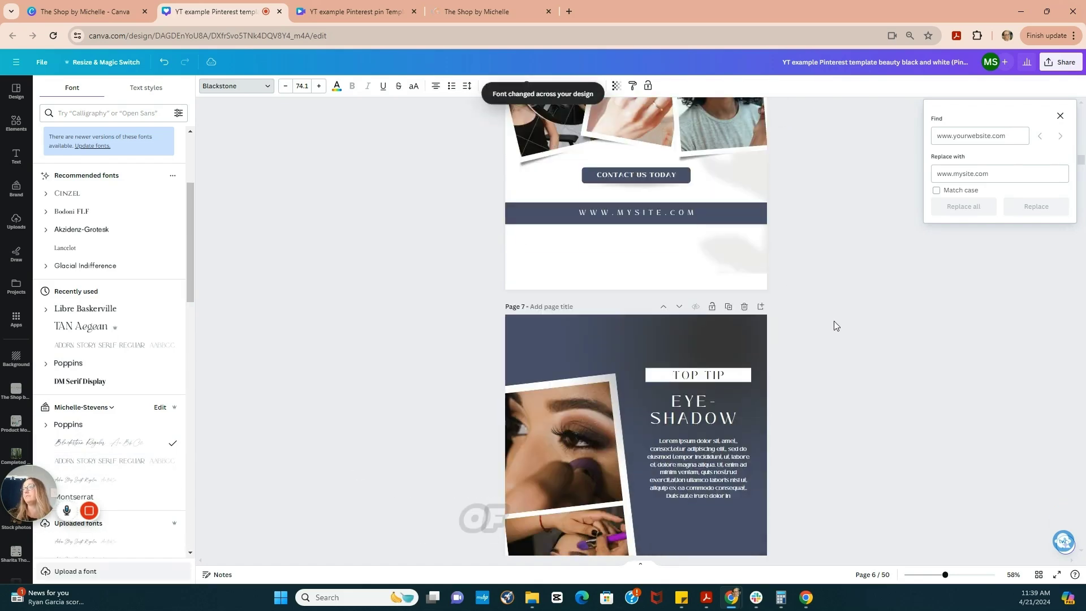
scroll(833, 321, down, 8)
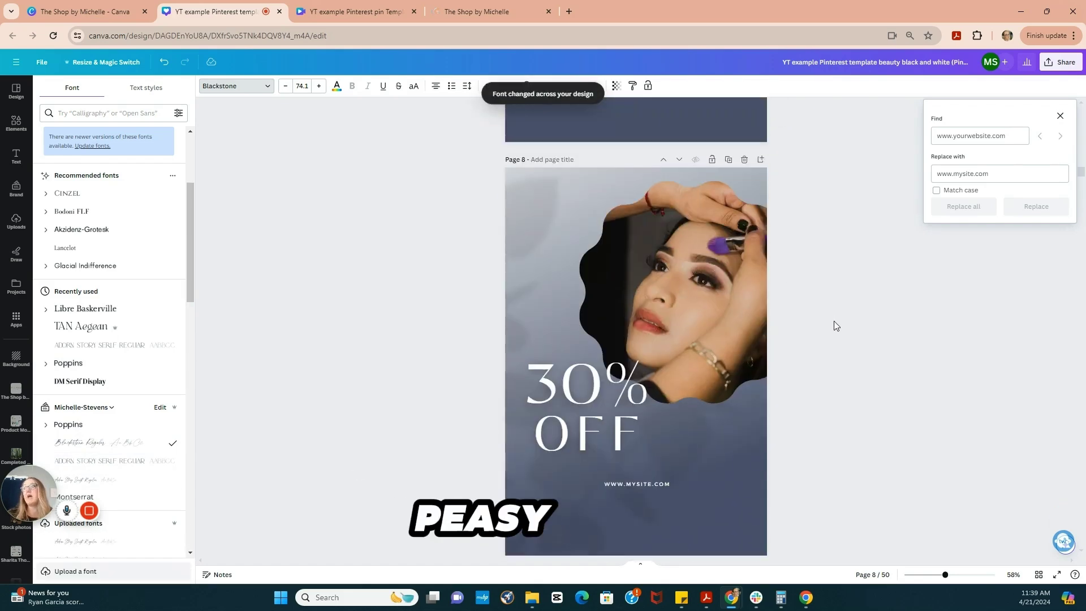
scroll(834, 322, down, 5)
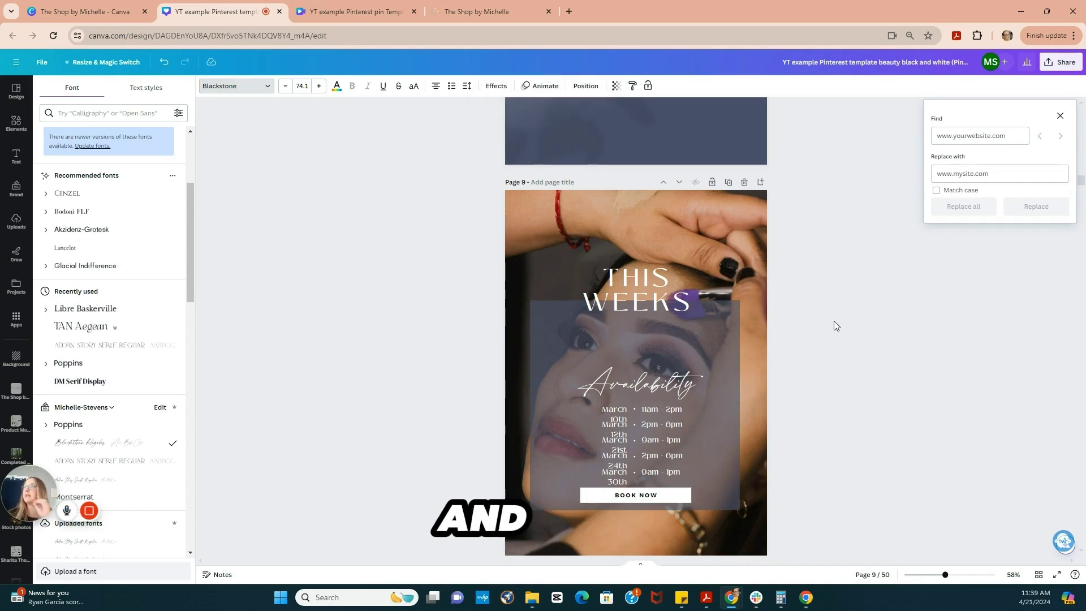
scroll(681, 352, down, 3)
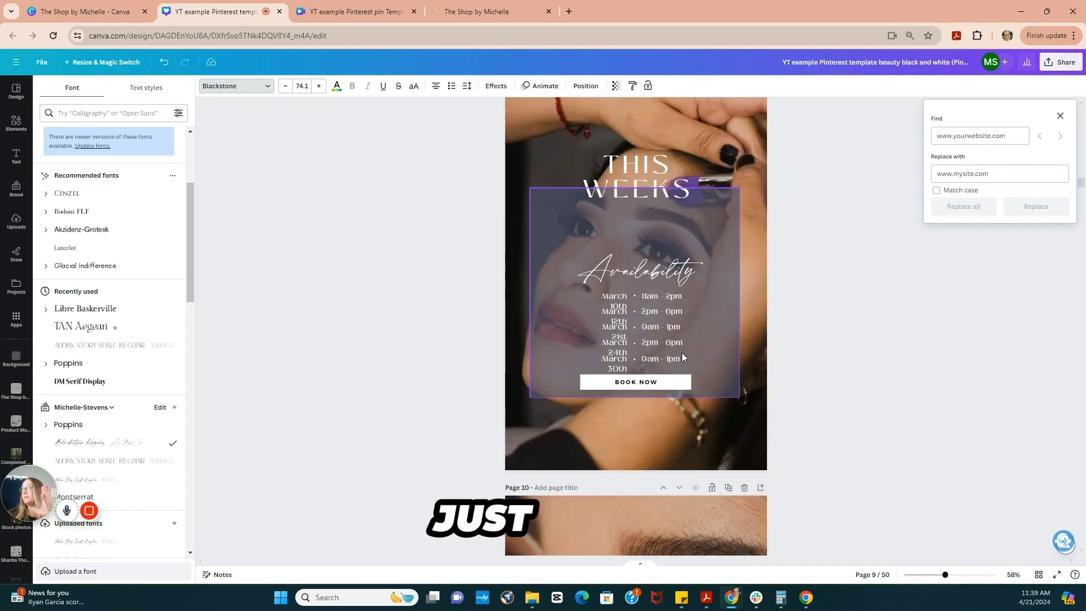
scroll(681, 351, down, 3)
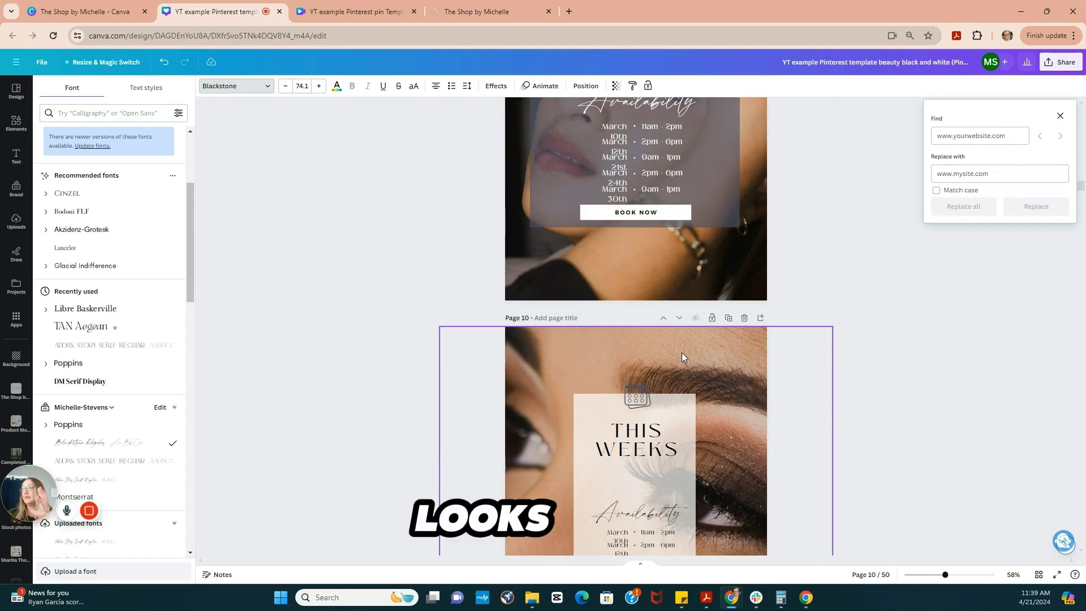
scroll(681, 352, down, 3)
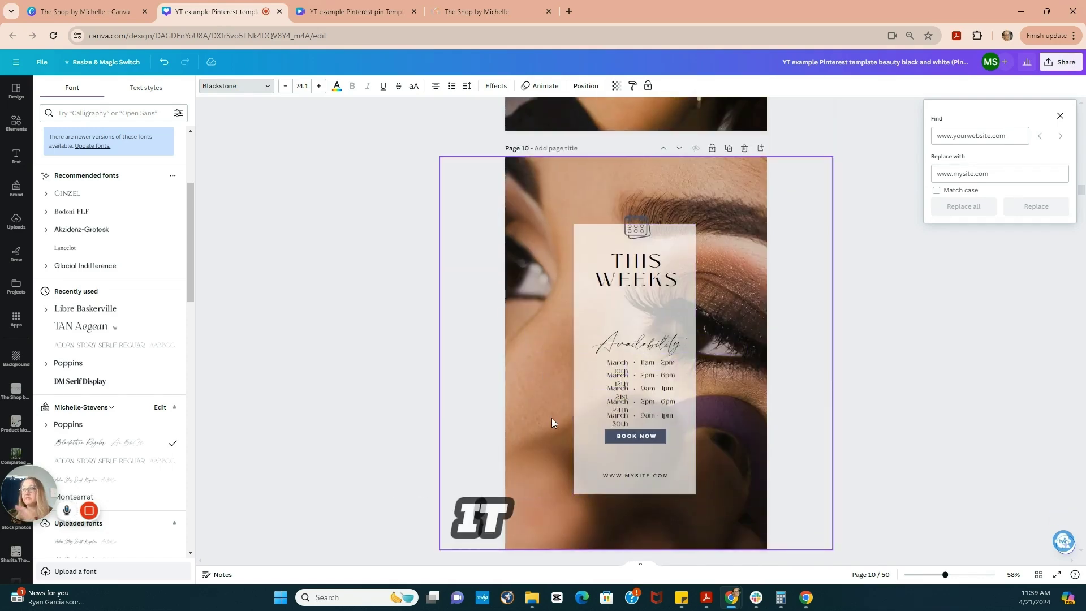
scroll(695, 415, down, 3)
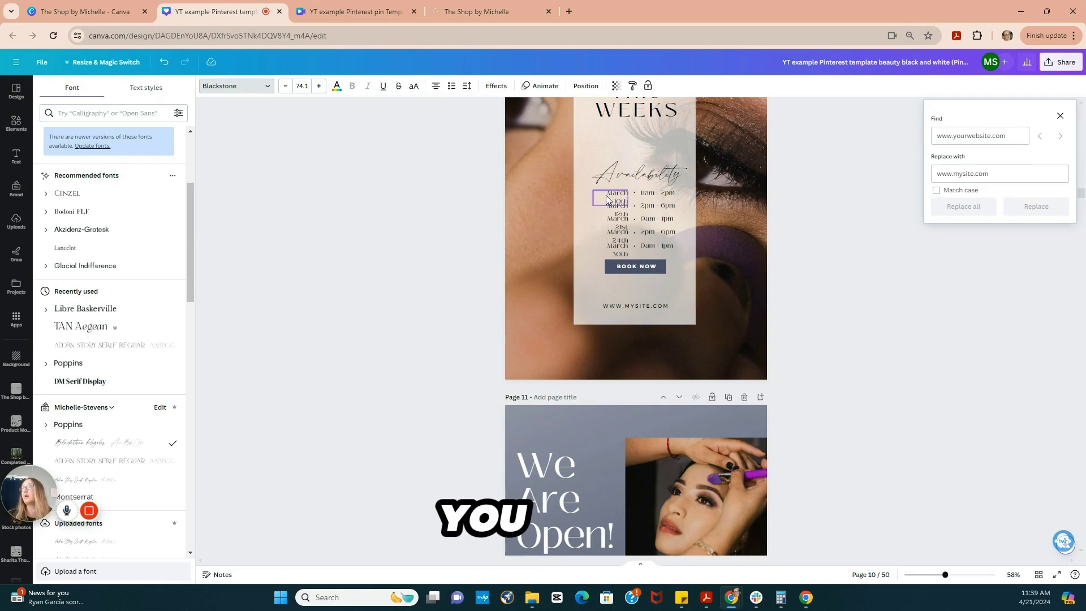
scroll(617, 269, down, 2)
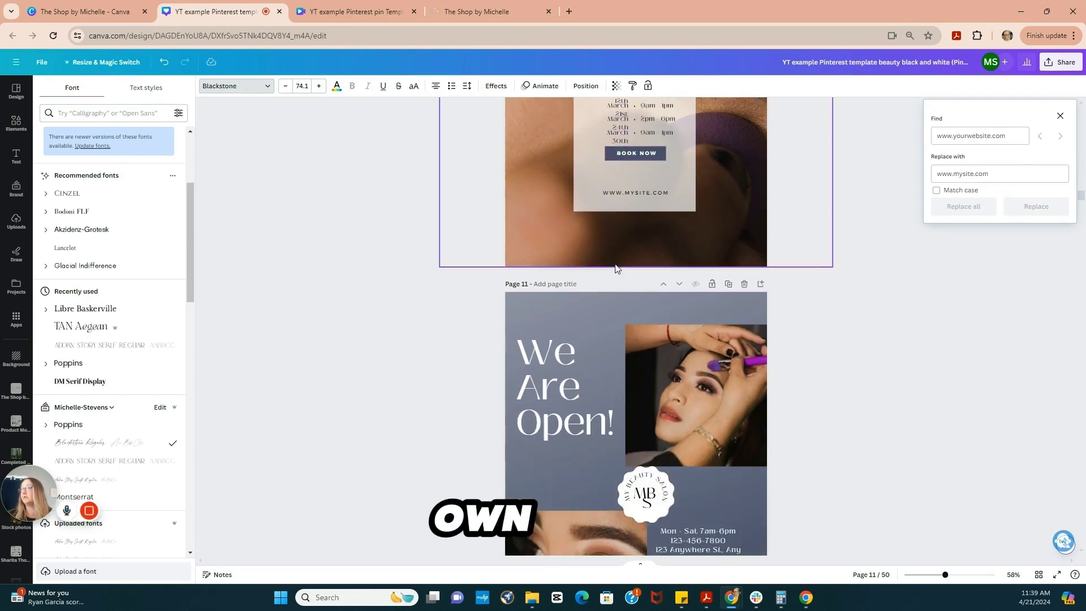
scroll(616, 268, down, 3)
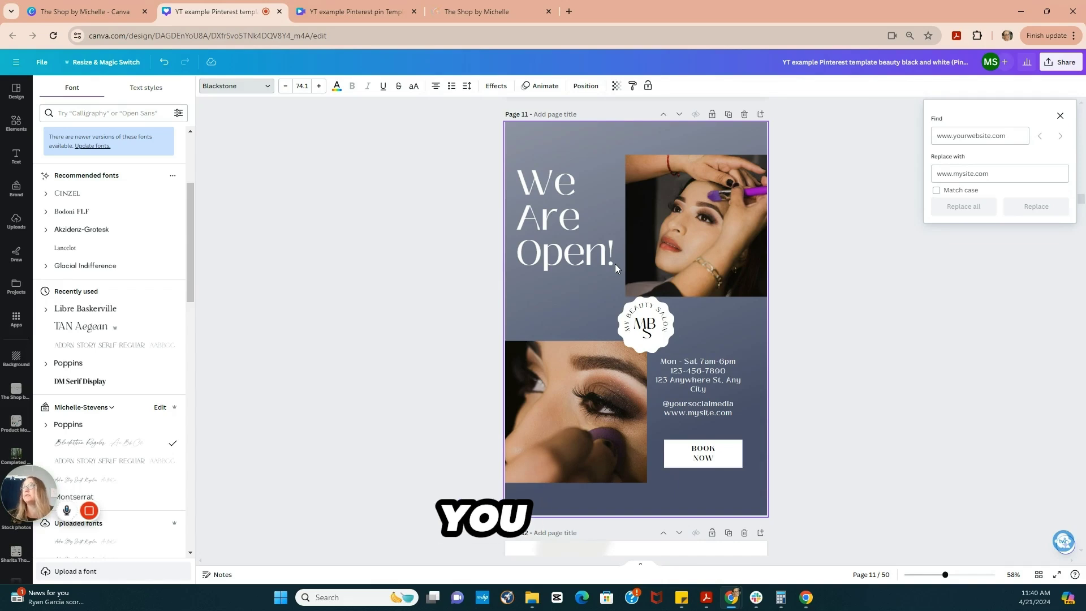
Browse the suggested design templates for the beauty pins, and look through pages 12 to 14
click(957, 181)
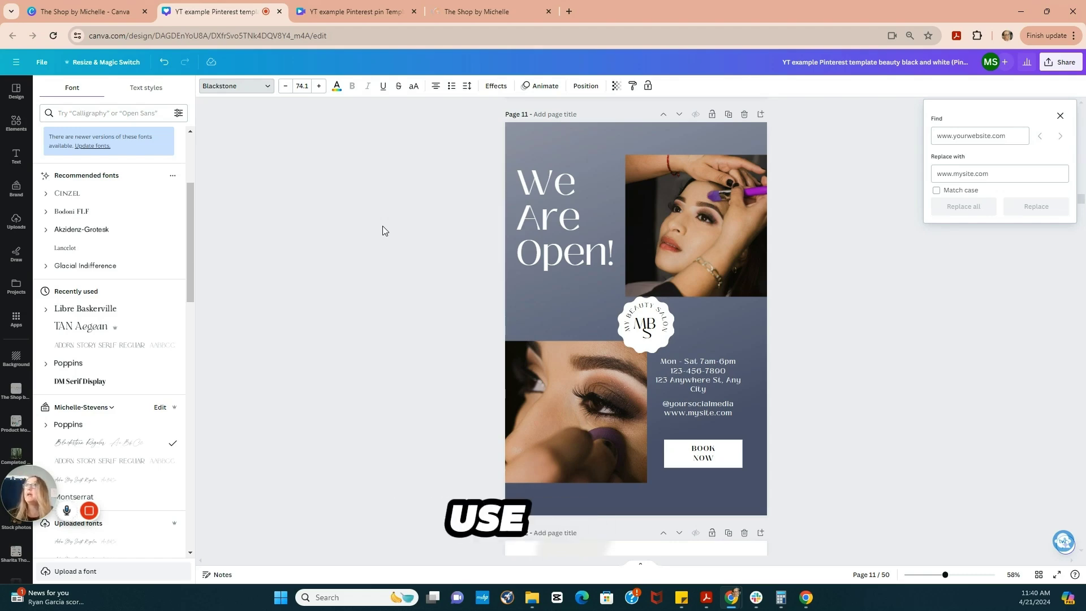
click(76, 17)
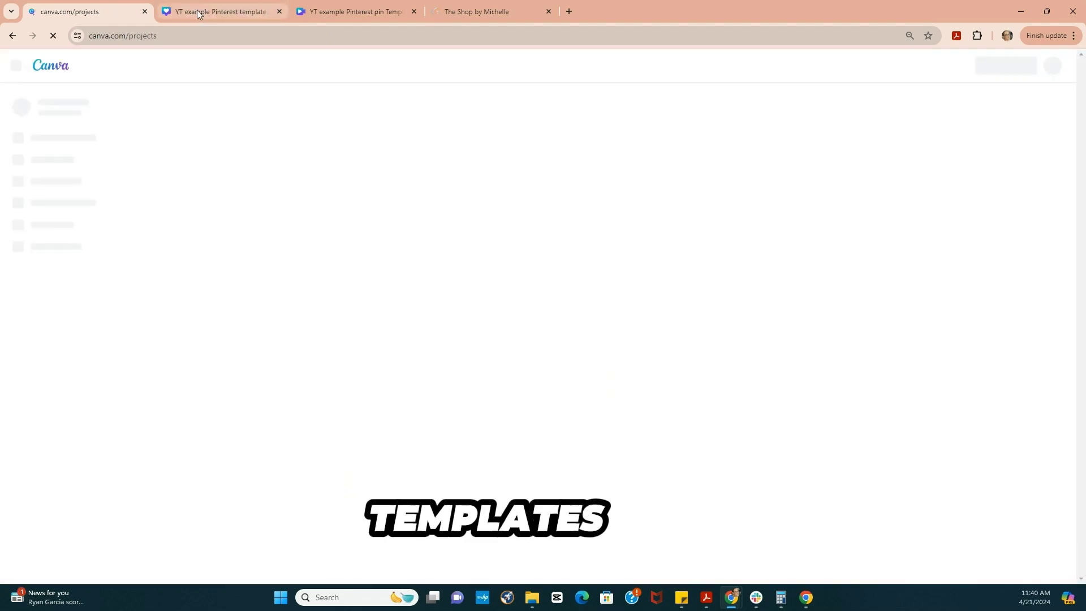
click(197, 9)
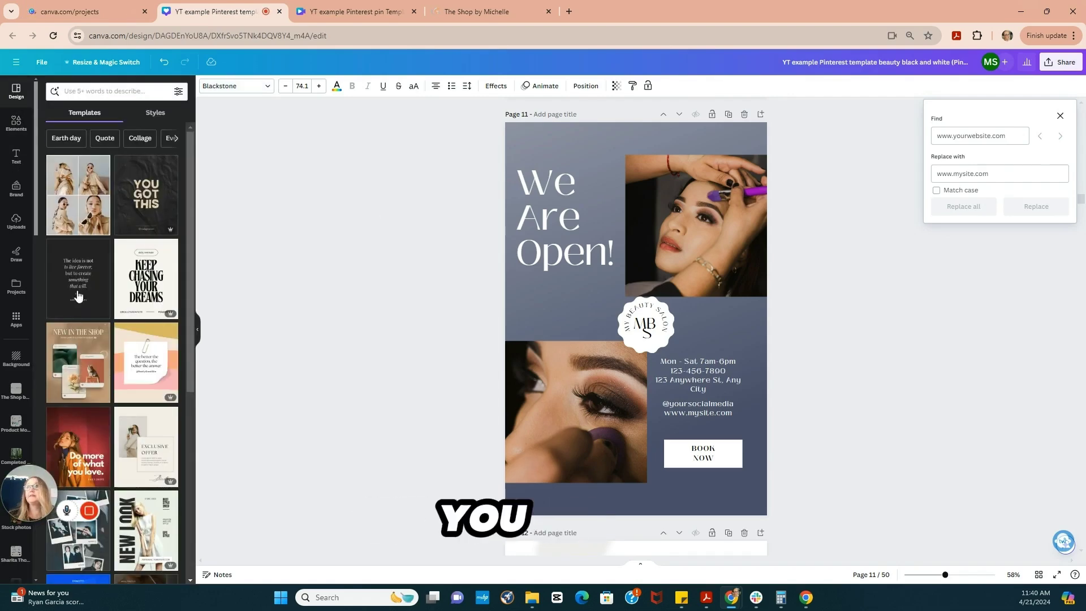
scroll(104, 266, down, 15)
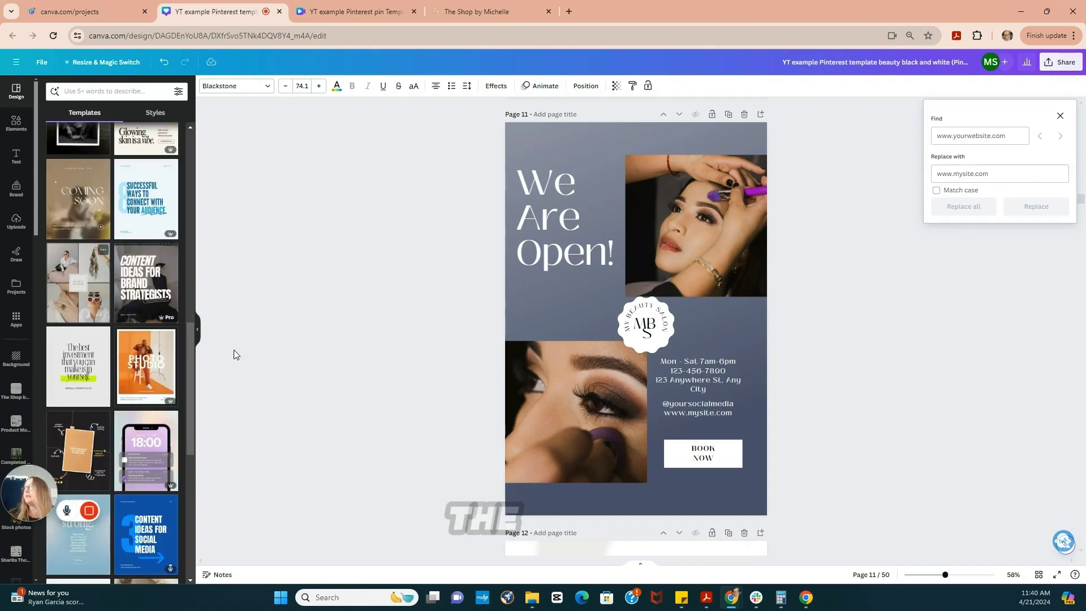
scroll(799, 315, down, 7)
scroll(798, 314, down, 5)
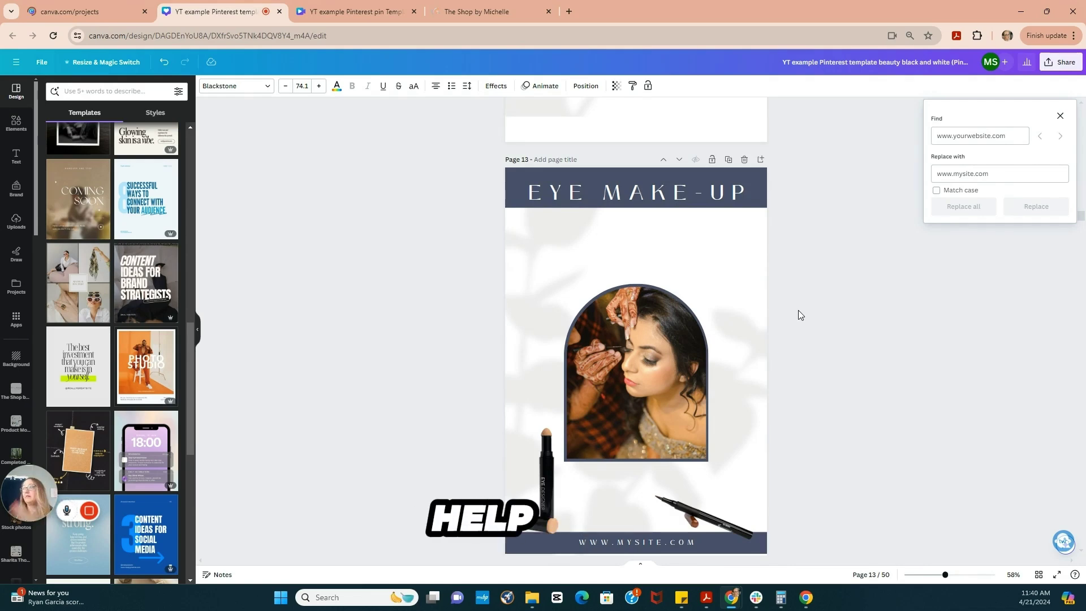
scroll(799, 310, down, 5)
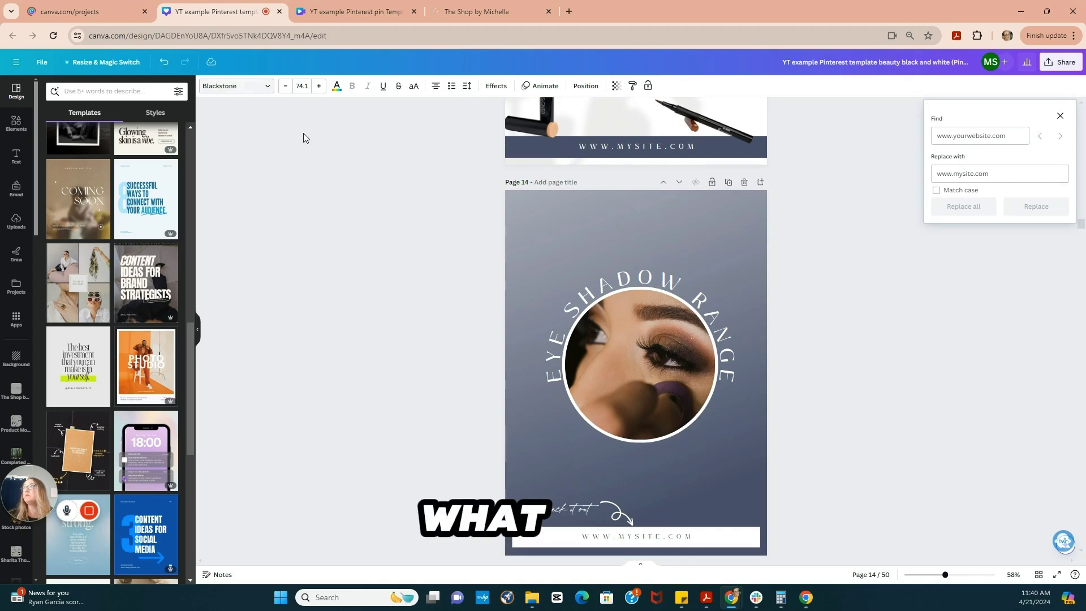
Switch to the online shop's website and look through its home page from the Pinterest pin templates to the digital stickers
click(480, 15)
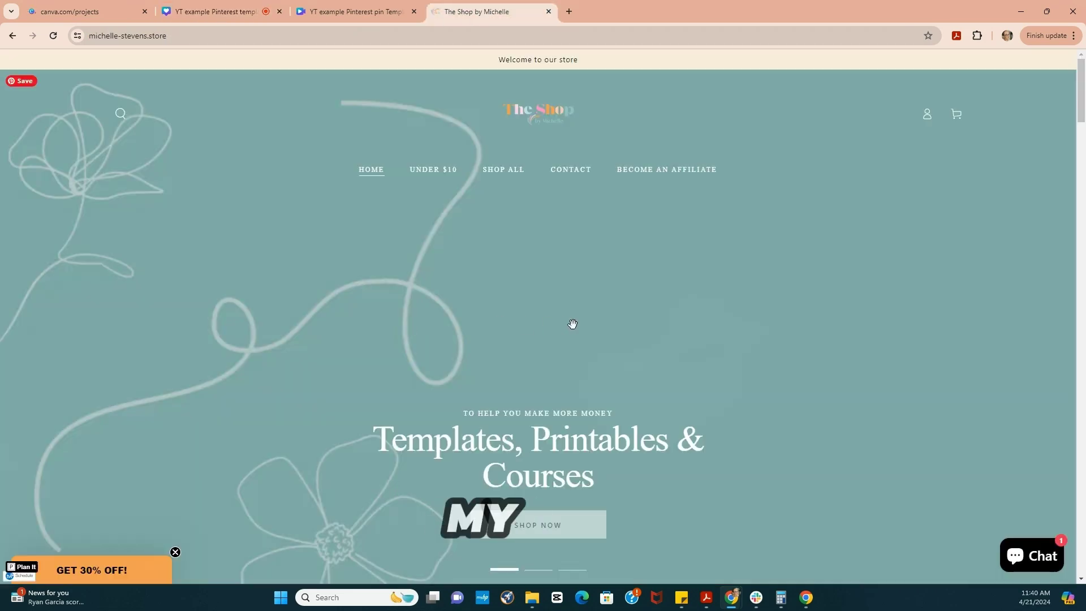
mouse_move(497, 177)
scroll(707, 351, down, 8)
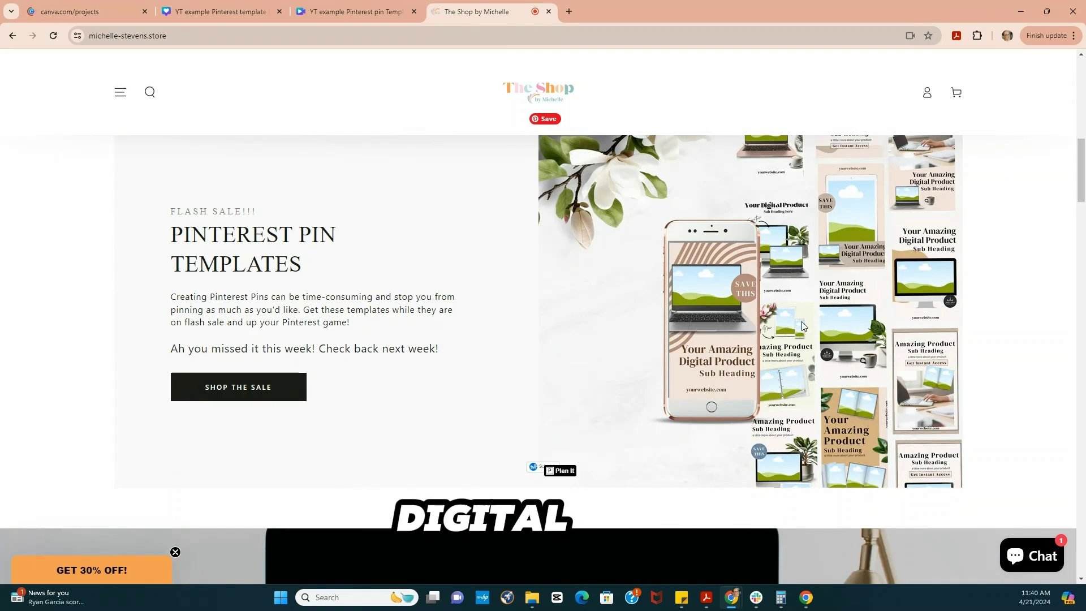
scroll(803, 326, down, 3)
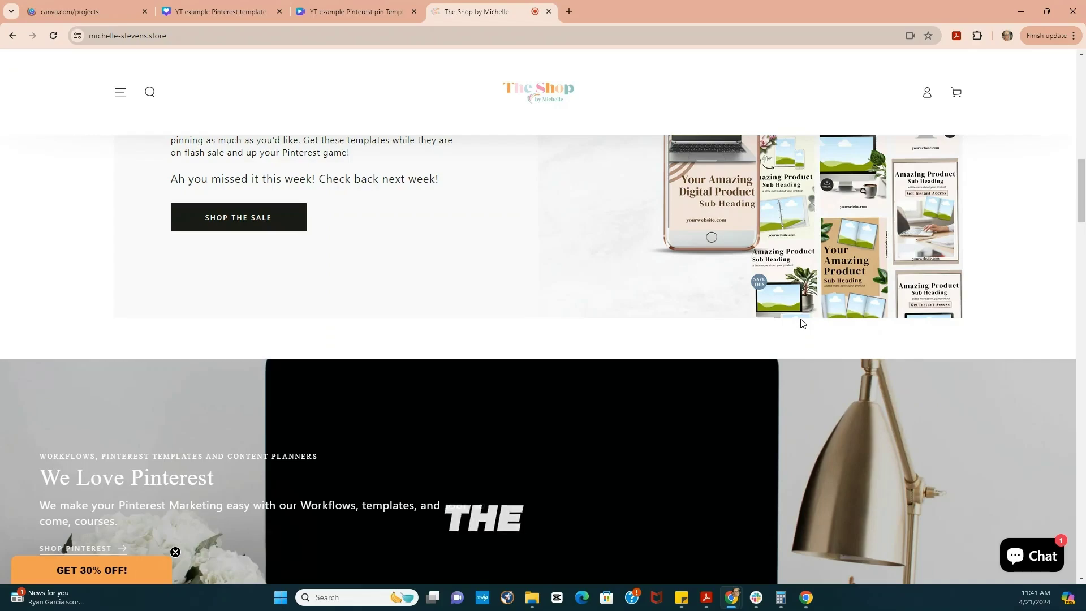
scroll(801, 323, down, 4)
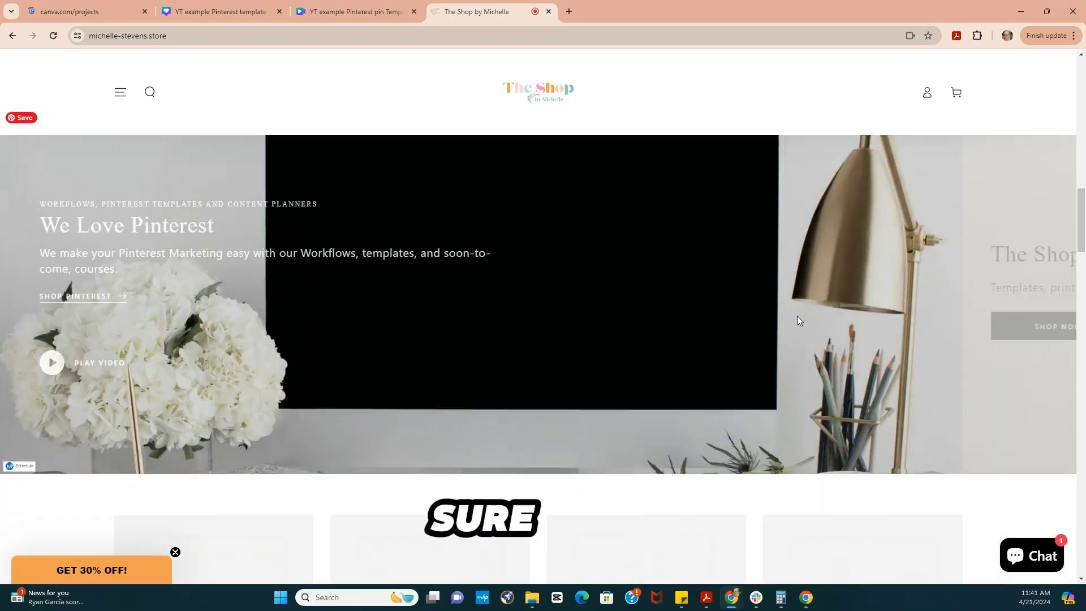
scroll(799, 320, down, 3)
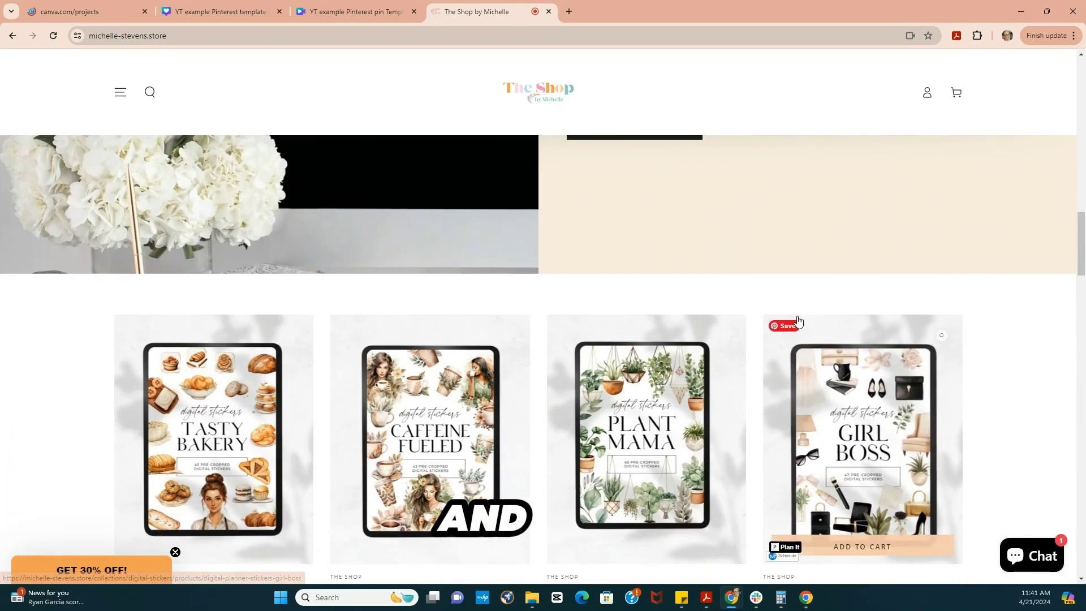
scroll(799, 321, down, 3)
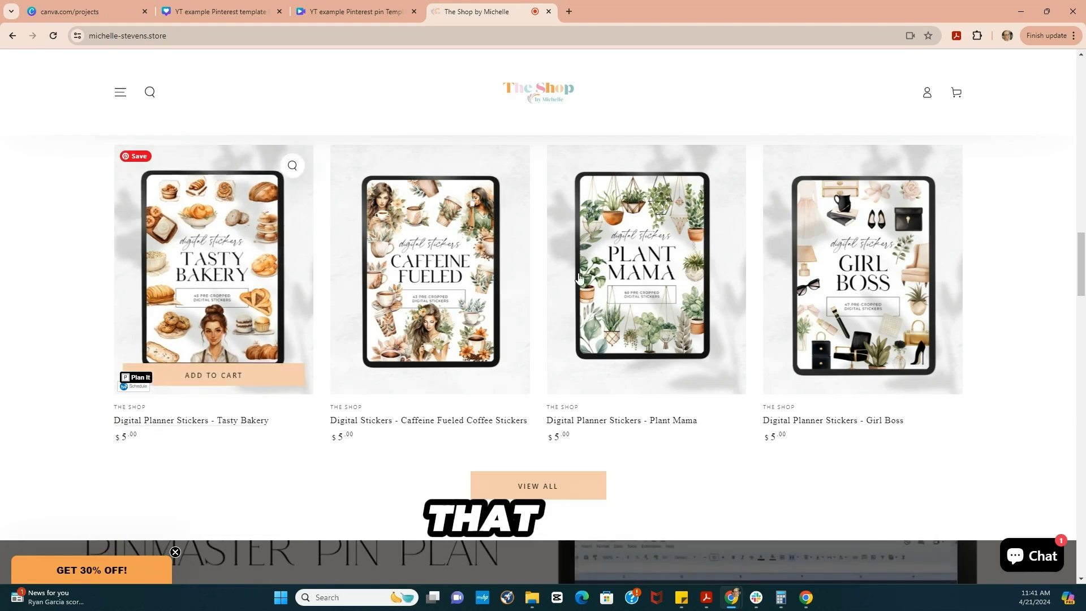
scroll(599, 306, up, 5)
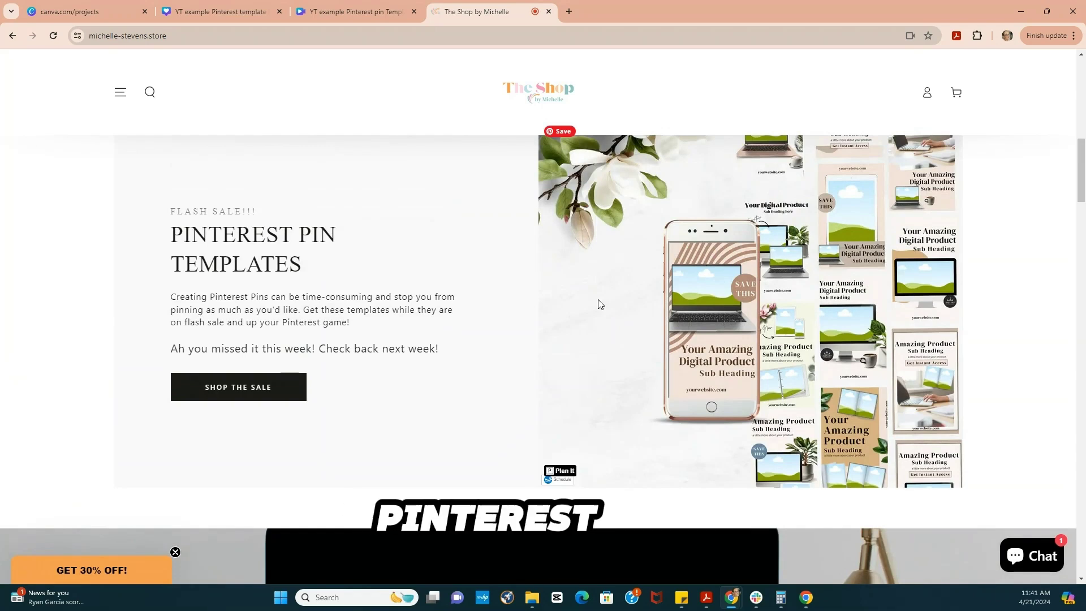
Switch to the food pin design for a brief look and return to the beauty pin design
click(301, 17)
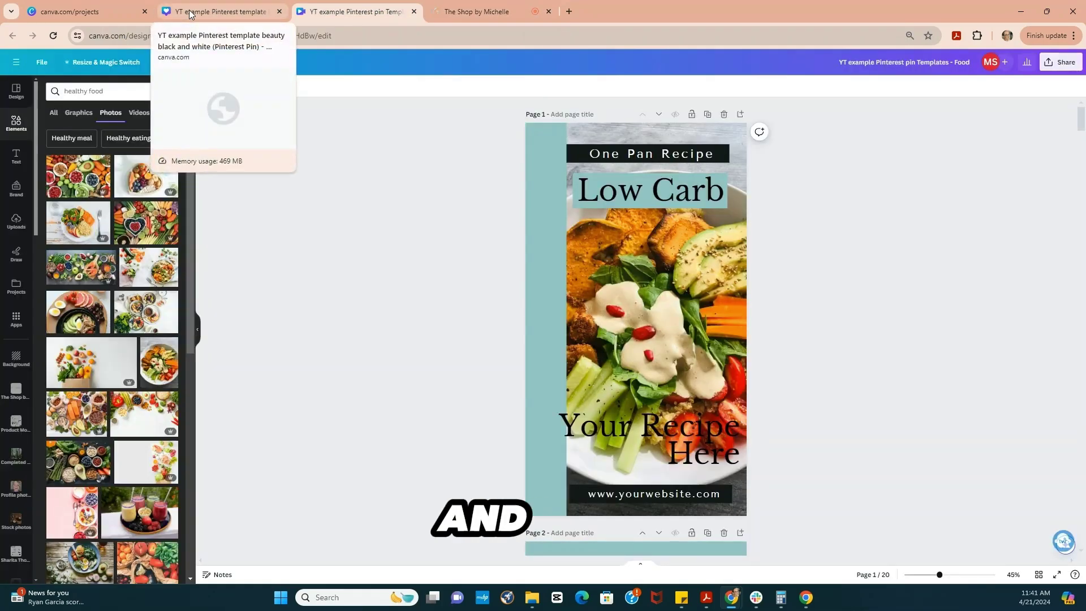
click(190, 14)
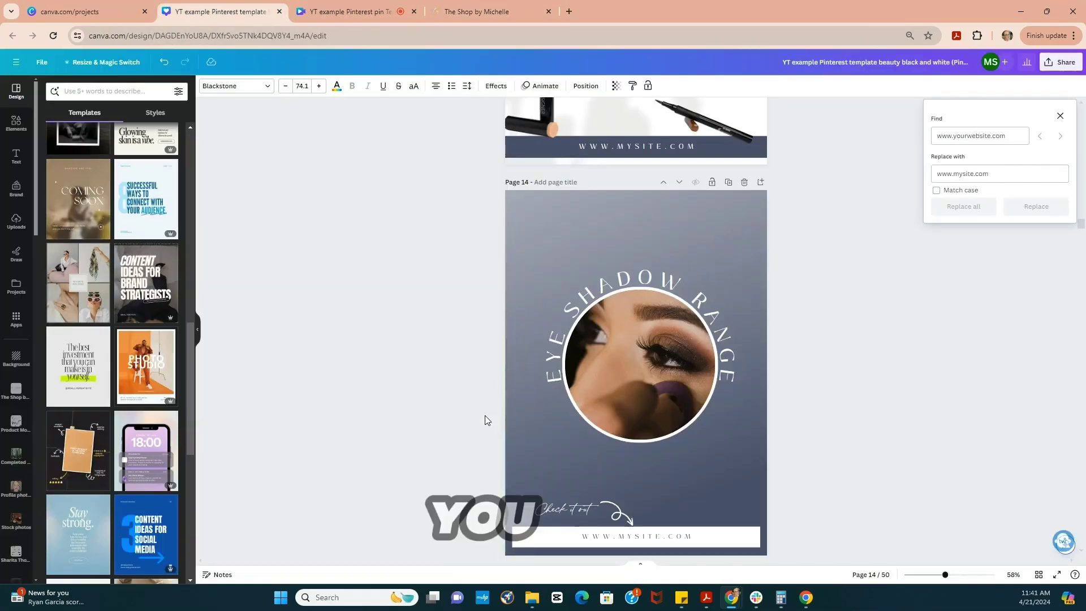